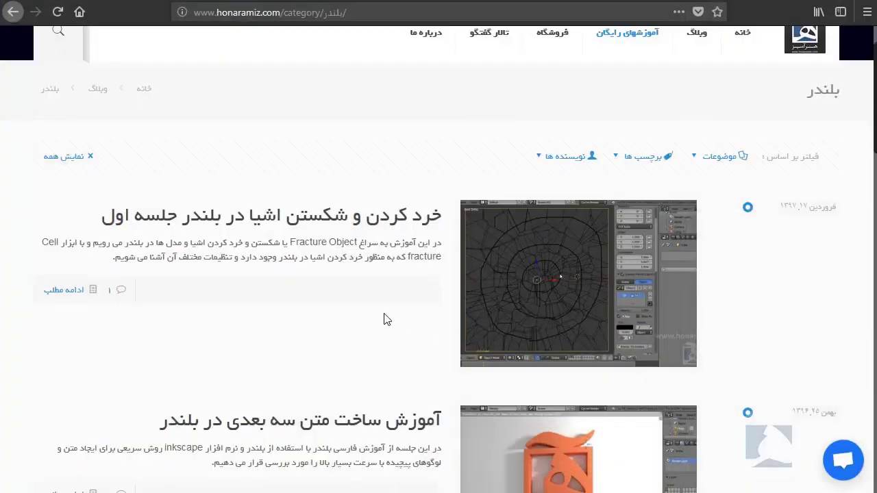
Scroll through the honaramiz.com Blender tutorial post list in Firefox
scroll(372, 323, "down", 4)
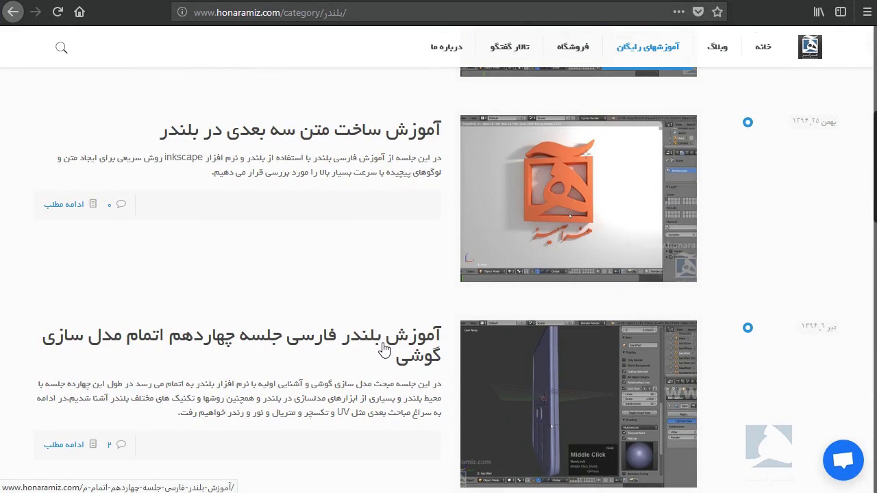
scroll(385, 350, "down", 2)
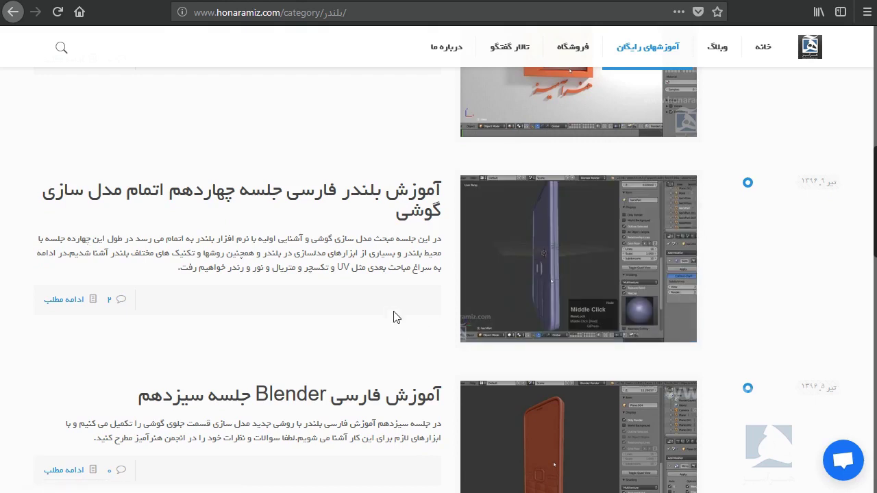
scroll(395, 317, "up", 3)
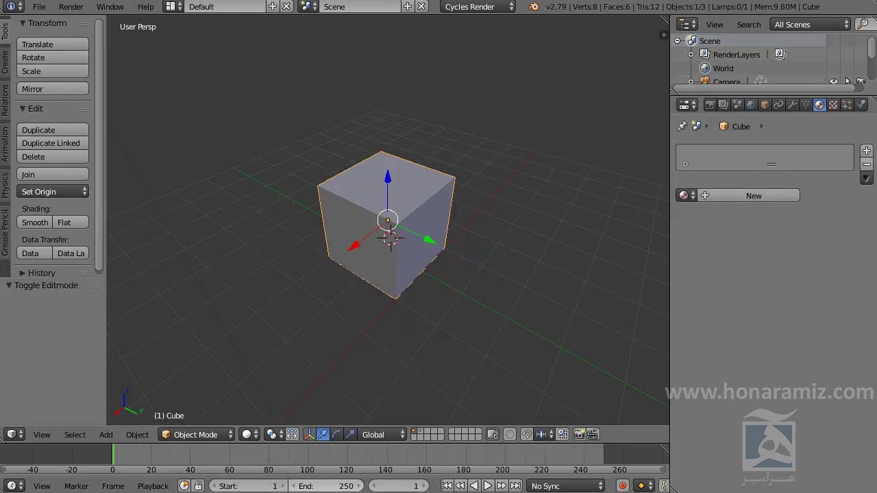
Orbit around the default cube to a lower, more frontal view
mouse_move(420, 288)
middle_mouse_down()
mouse_move(434, 233)
mouse_move(416, 259)
mouse_move(444, 290)
mouse_move(372, 293)
mouse_move(361, 259)
mouse_move(437, 259)
mouse_move(430, 286)
mouse_move(389, 310)
mouse_move(391, 326)
middle_mouse_up()
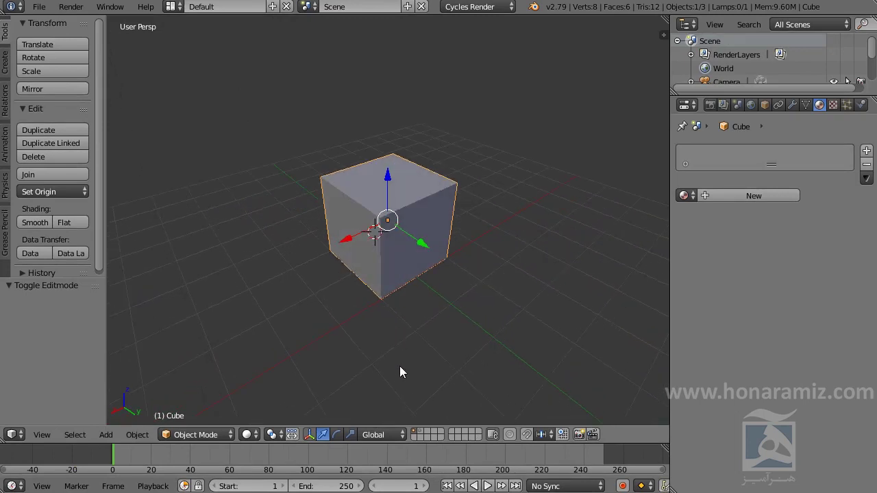
mouse_move(378, 283)
middle_mouse_down()
mouse_move(421, 260)
mouse_move(498, 249)
mouse_move(388, 241)
mouse_move(377, 249)
middle_mouse_up()
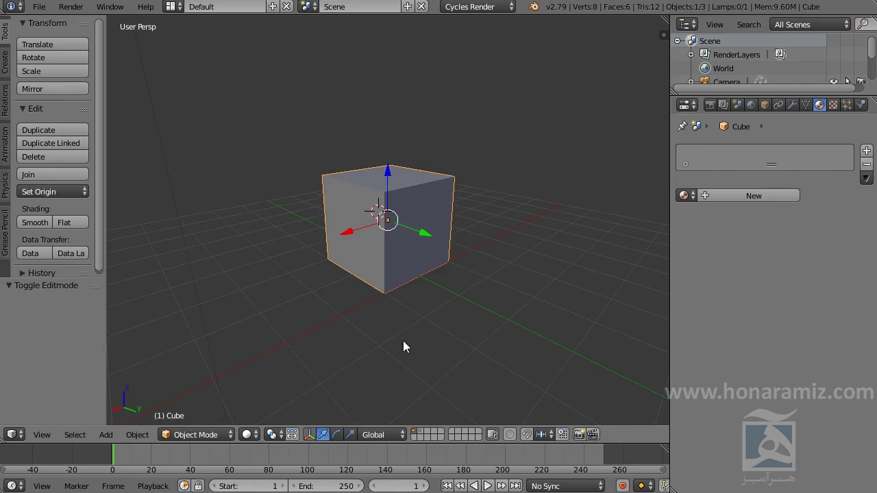
Show the second layer's unfolded cube net and compare it with the cubeNum.jpg picture
left_click(420, 432)
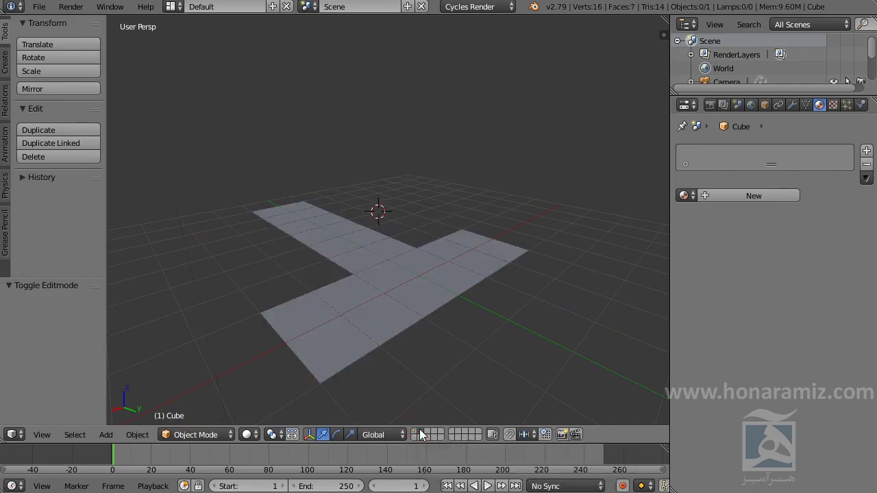
middle_click_drag(329, 240, 449, 315)
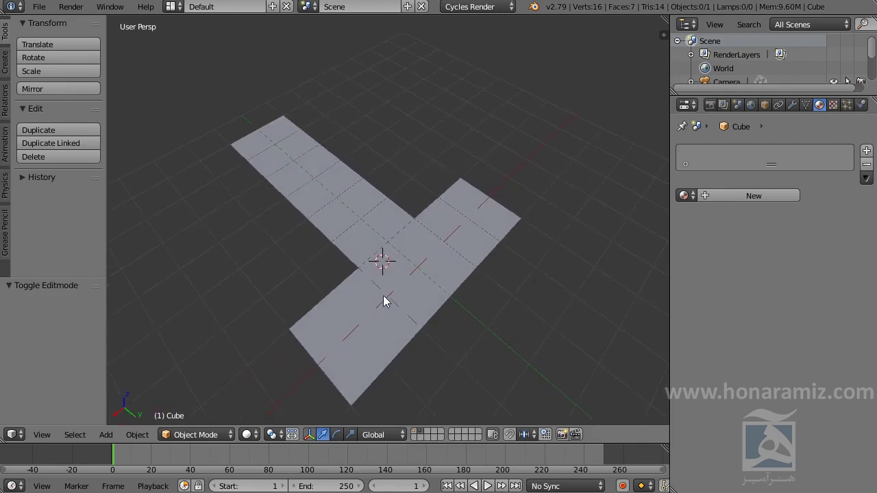
key("alt+Tab")
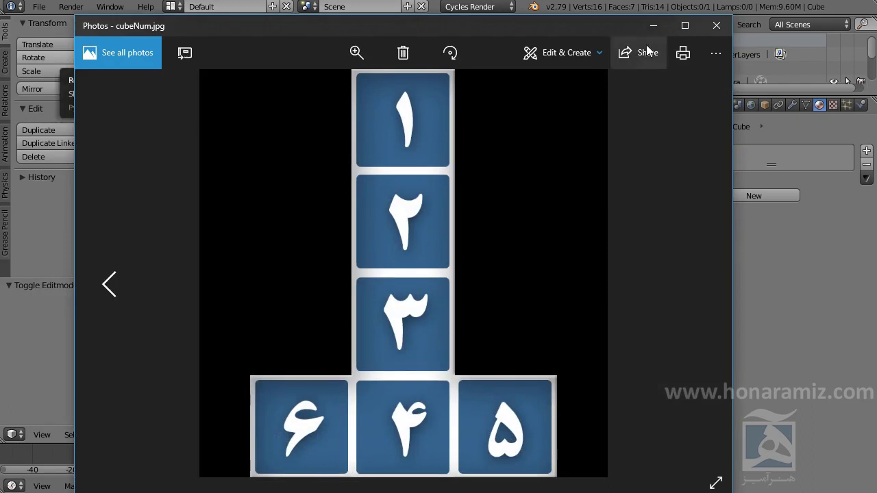
left_click(654, 26)
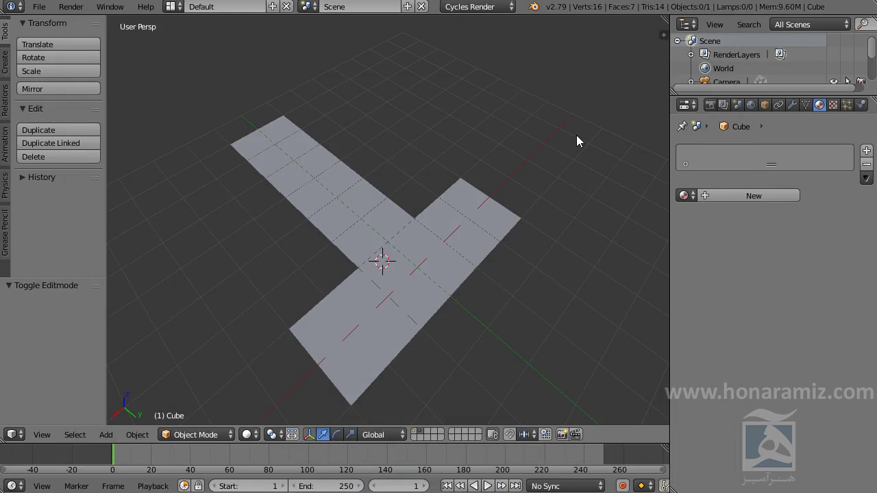
mouse_move(427, 294)
middle_mouse_down()
mouse_move(345, 302)
mouse_move(333, 276)
mouse_move(503, 242)
mouse_move(428, 239)
middle_mouse_up()
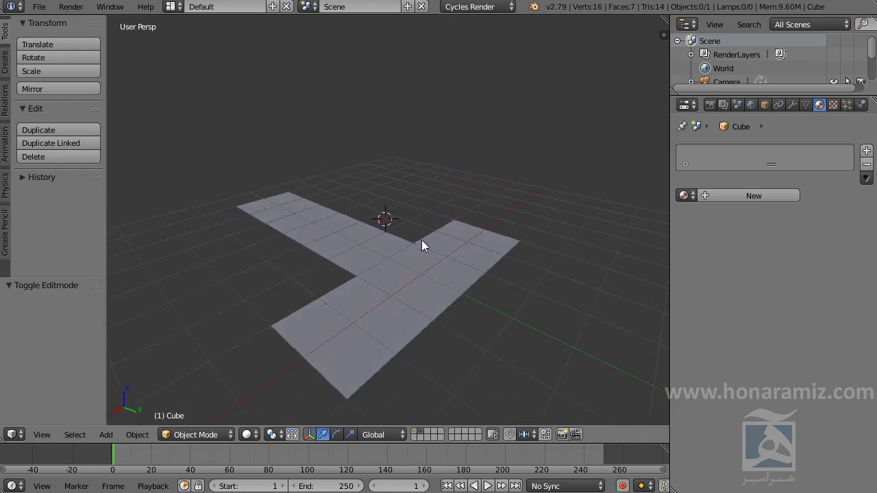
Return to layer 1 and split off a right-hand area set to UV/Image Editor
left_click(415, 432)
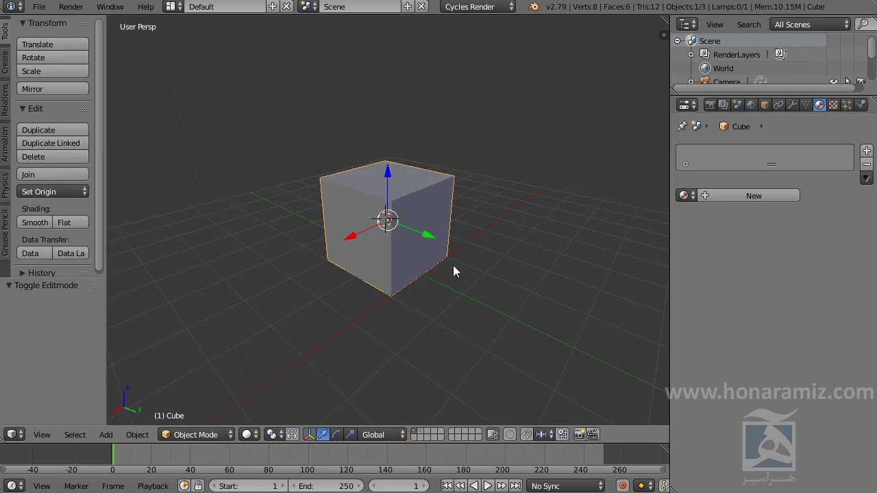
left_click_drag(662, 33, 338, 55)
left_click(355, 434)
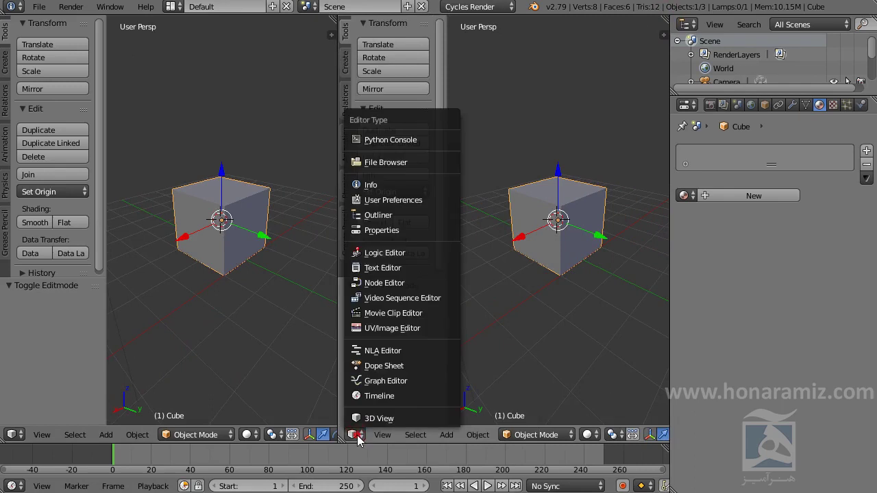
left_click(395, 328)
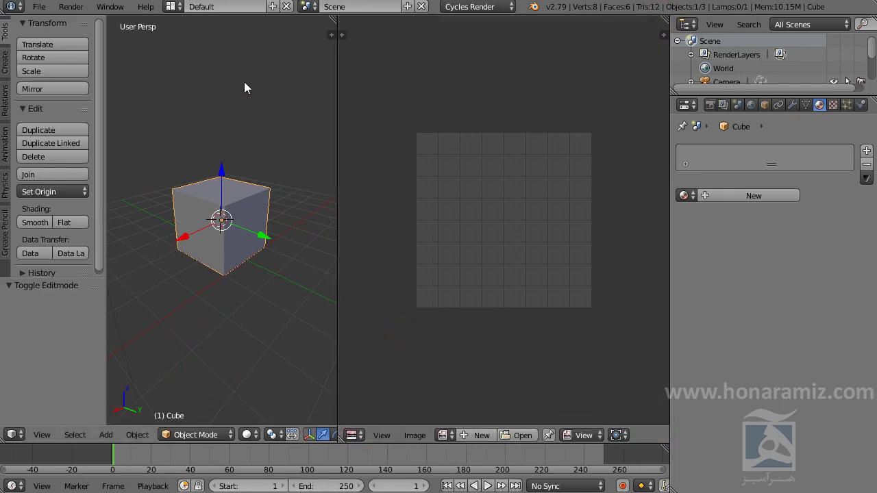
Try the UV Editing layout, go back to Default, and widen the 3D view
left_click(169, 7)
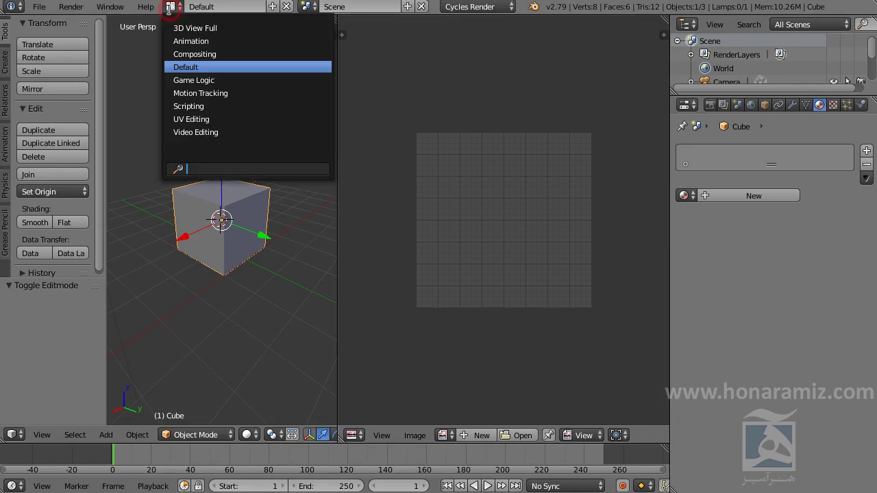
left_click(205, 119)
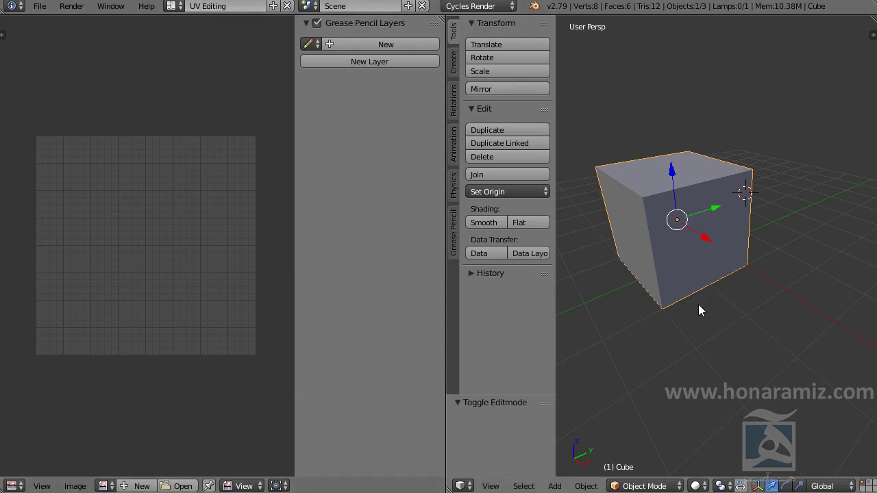
left_click(170, 6)
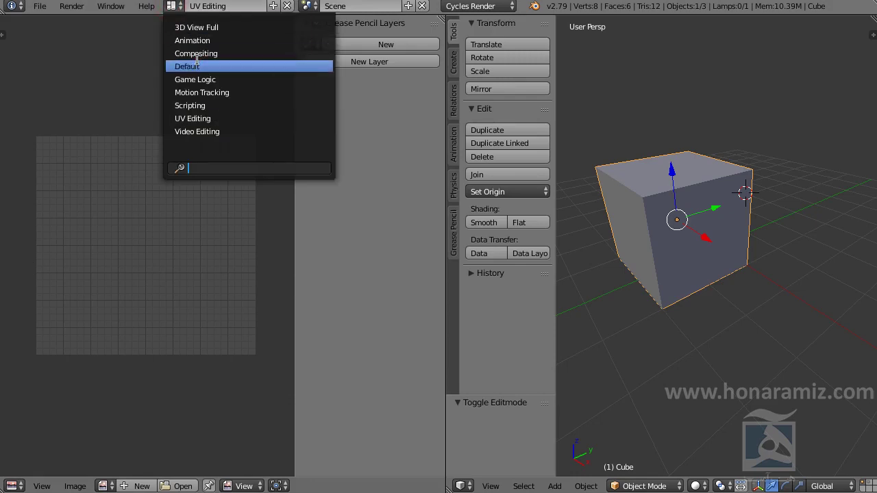
left_click(197, 63)
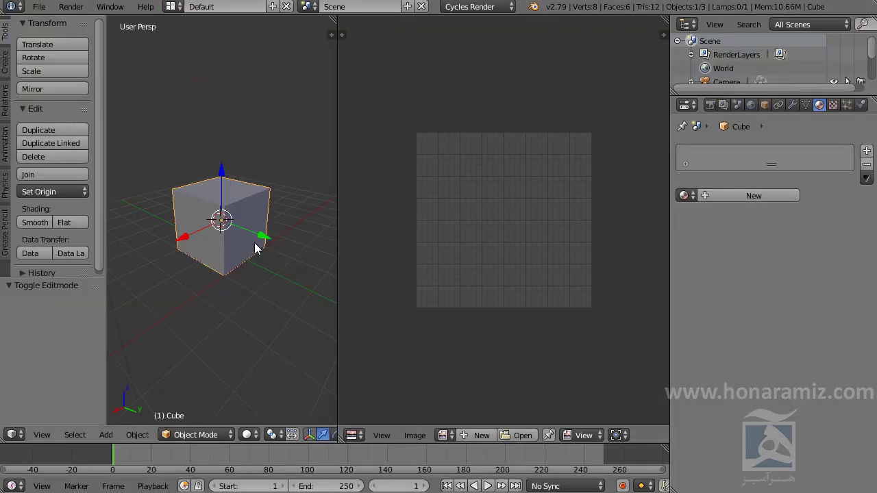
left_click_drag(338, 110, 386, 122)
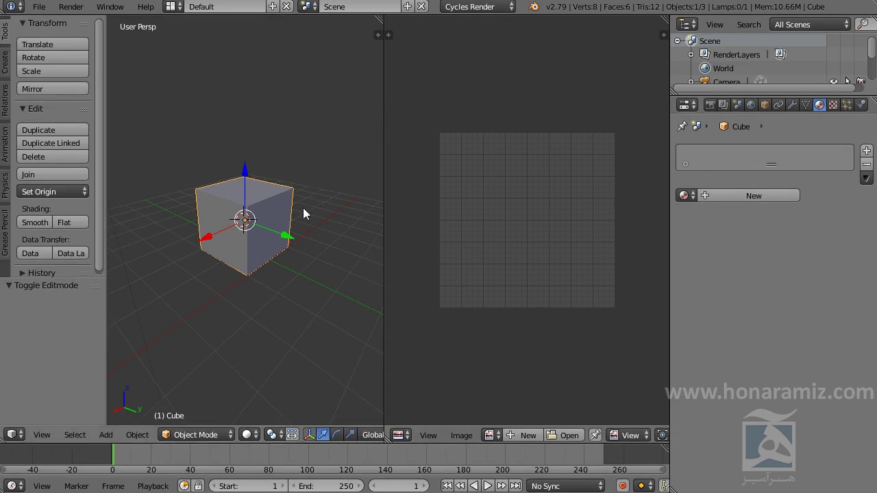
Select the whole cube mesh, check the render engines, and add a new material
key("Tab")
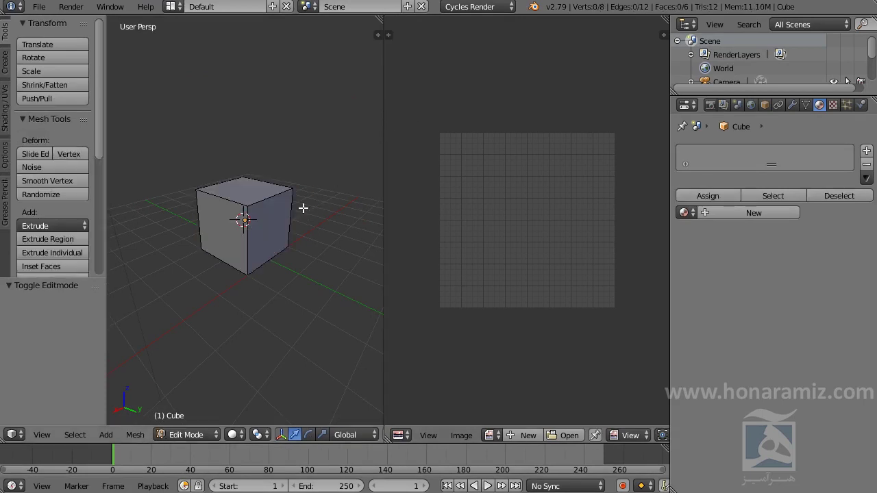
key("a")
key("a")
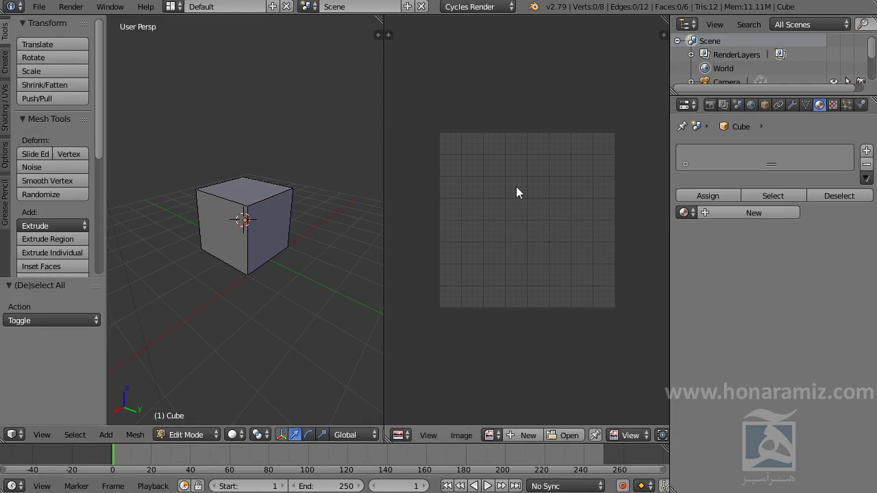
key("Tab")
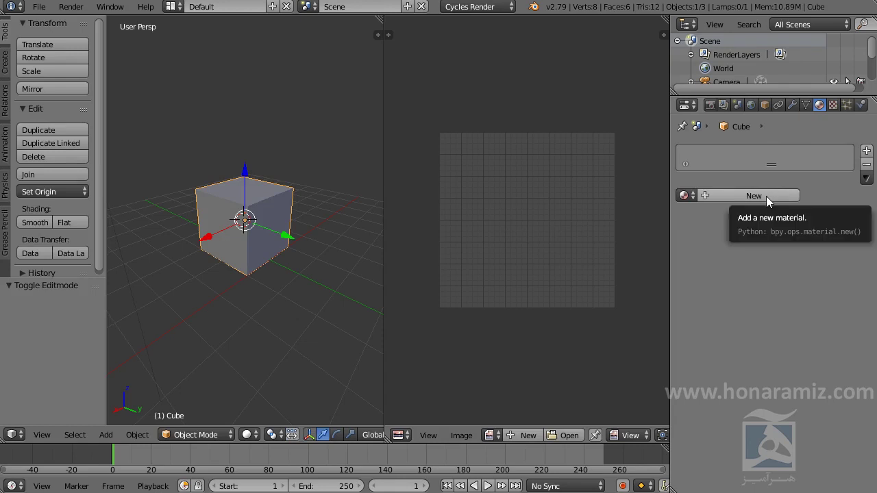
left_click(470, 8)
left_click(469, 53)
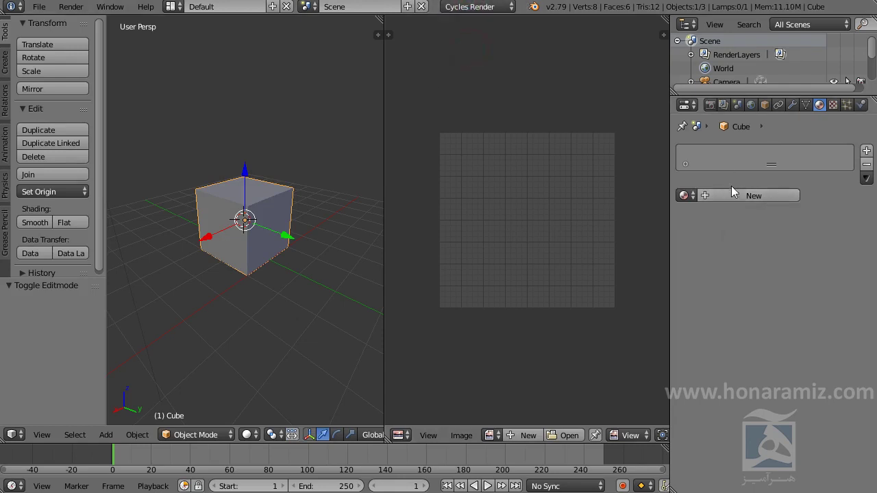
left_click(733, 196)
Drive the material colour with an Image Texture loading cubeNum.jpg, then preview rendered shading
left_click(866, 294)
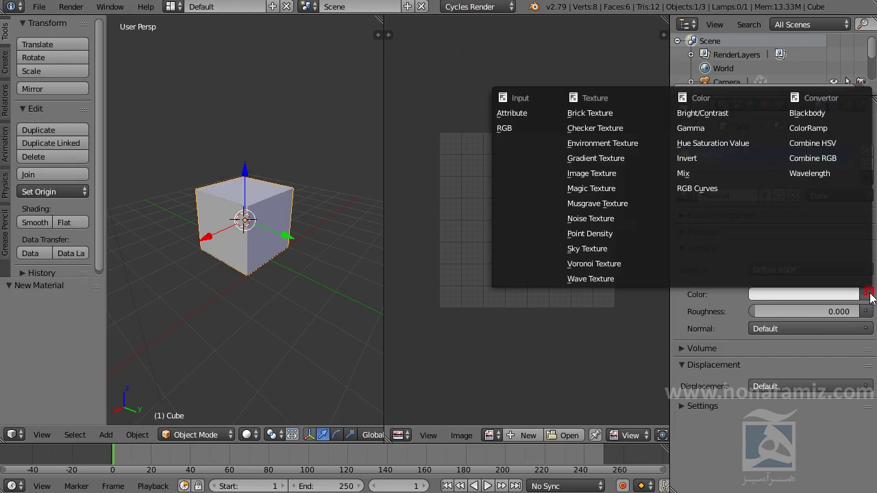
left_click(600, 175)
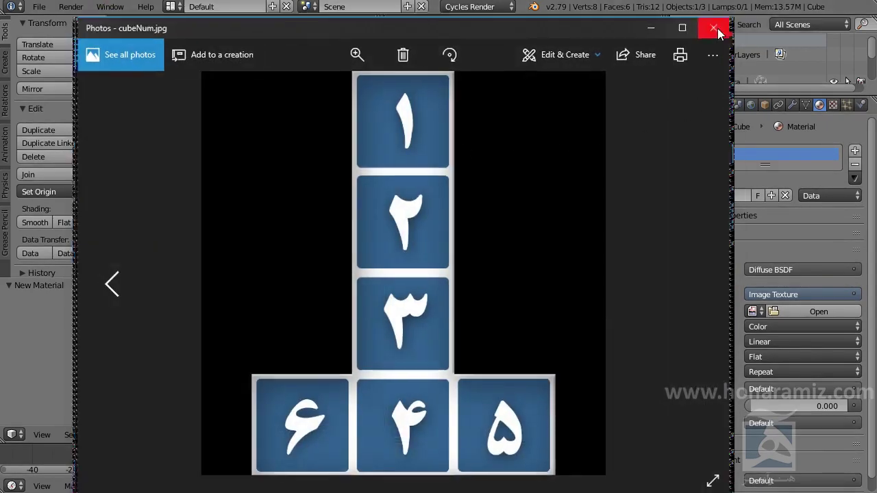
left_click(717, 27)
left_click(798, 310)
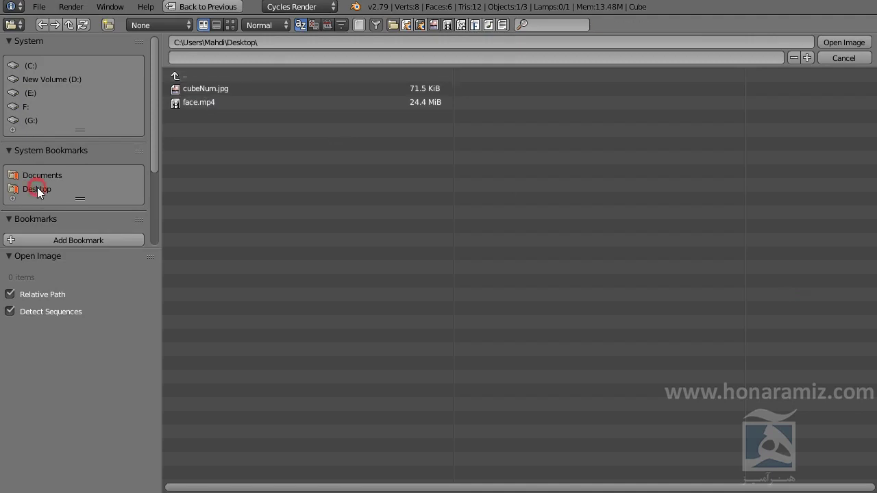
left_click(205, 88)
left_click(852, 43)
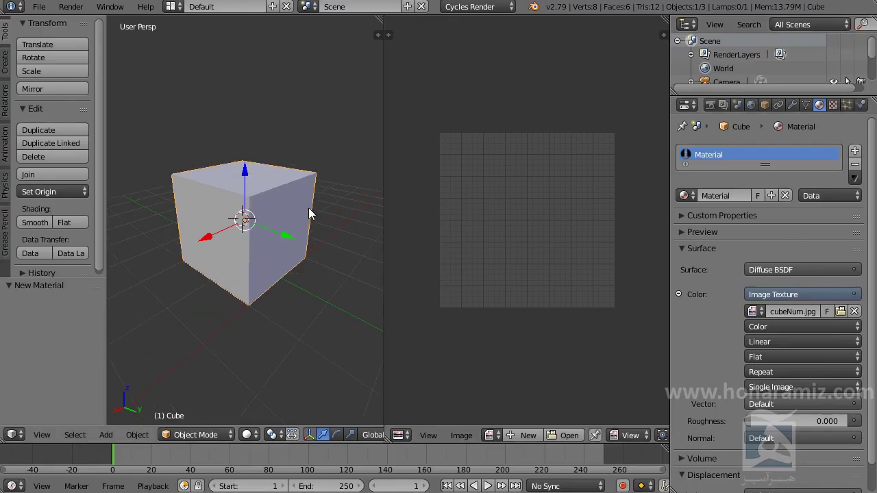
key("shift+z")
mouse_move(329, 235)
middle_mouse_down()
mouse_move(248, 277)
mouse_move(203, 231)
mouse_move(243, 180)
mouse_move(337, 190)
mouse_move(337, 217)
mouse_move(322, 227)
middle_mouse_up()
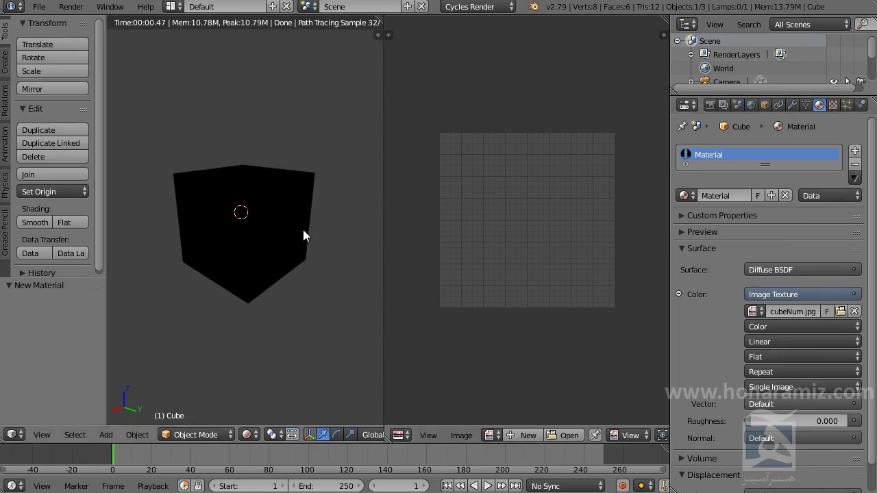
middle_click_drag(303, 235, 286, 257)
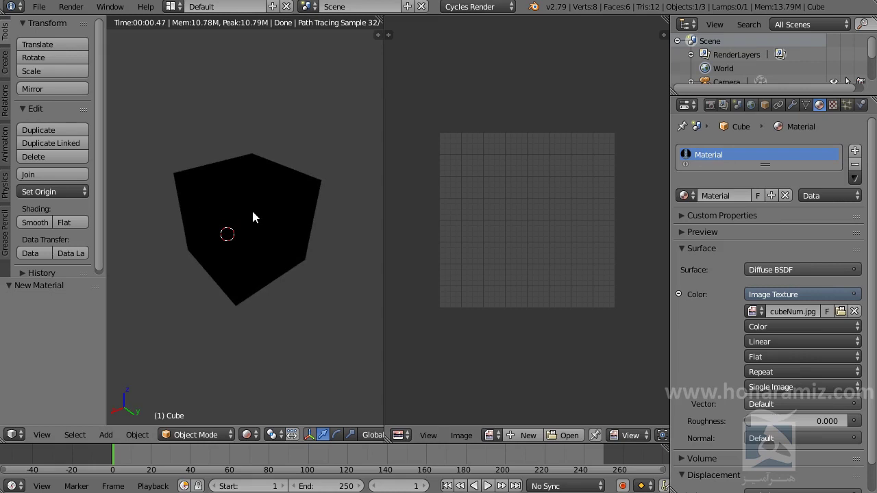
key("shift+z")
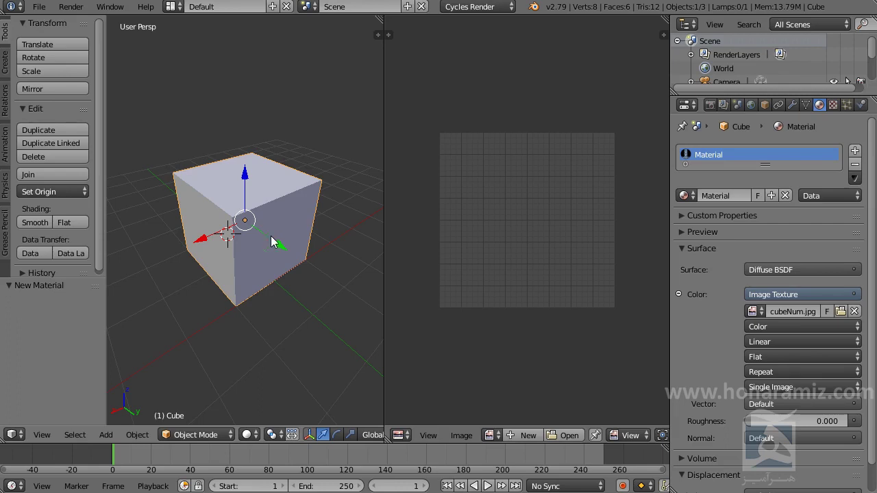
Put the cube in Edit Mode and apply a plain Unwrap from the UV menu
left_click(141, 439)
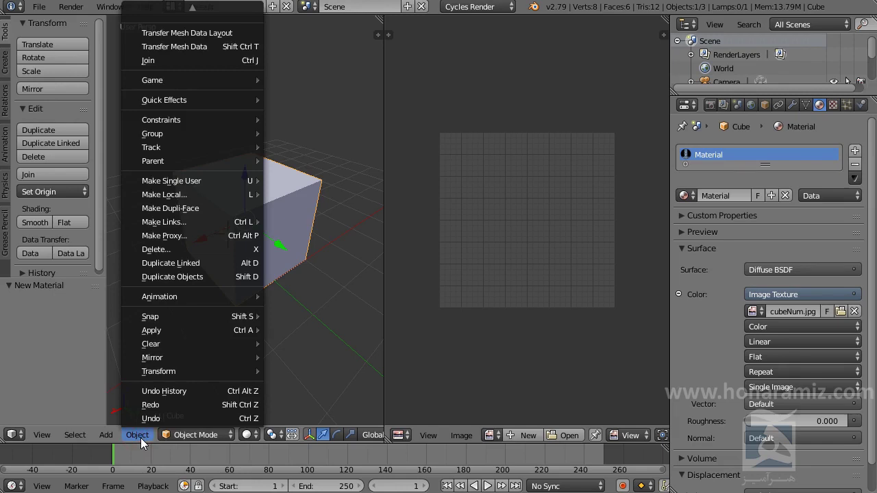
key("Tab")
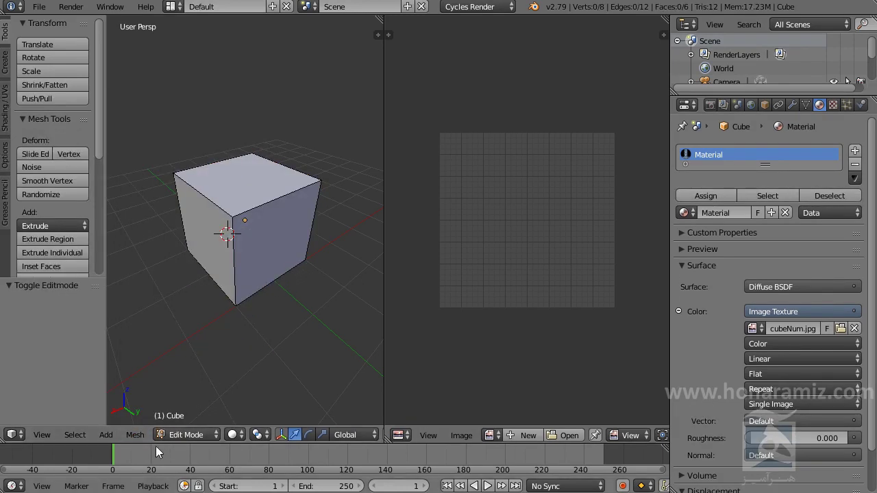
left_click(133, 434)
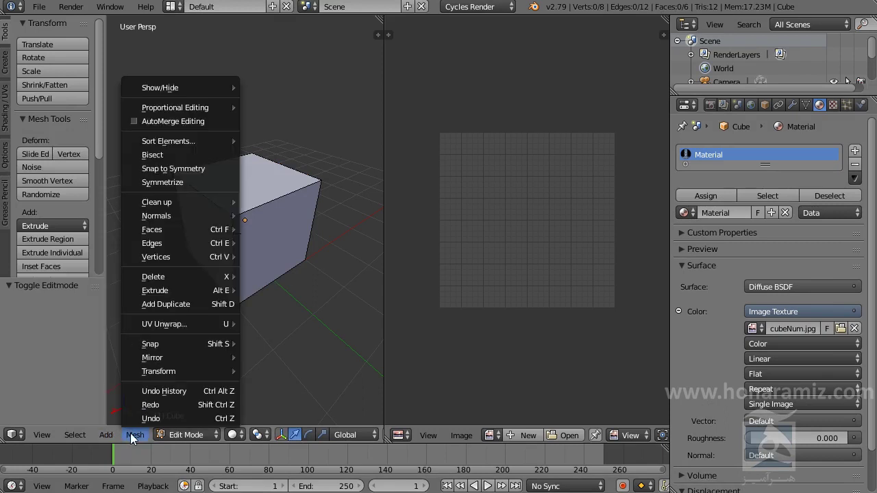
mouse_move(165, 323)
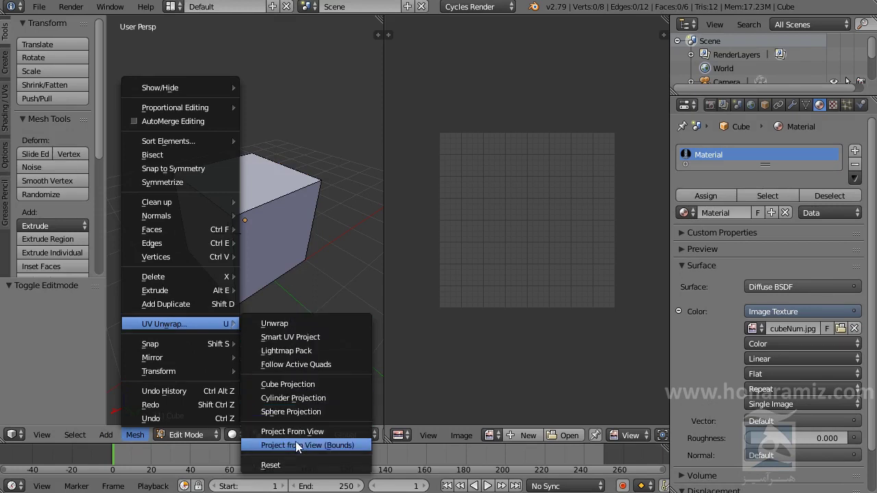
left_click(302, 325)
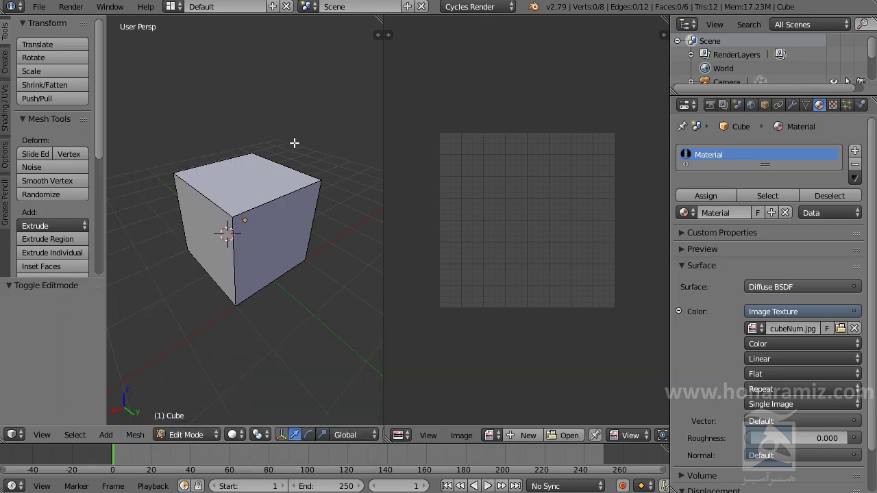
key("u")
left_click(135, 435)
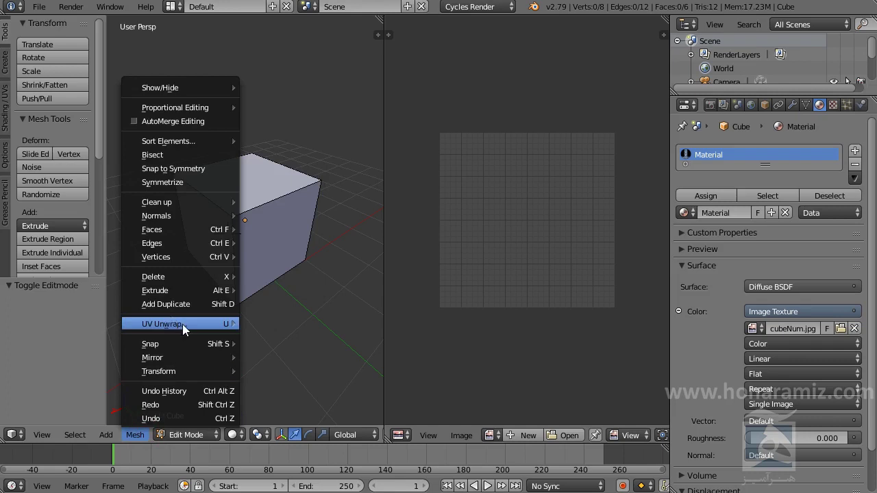
key("u")
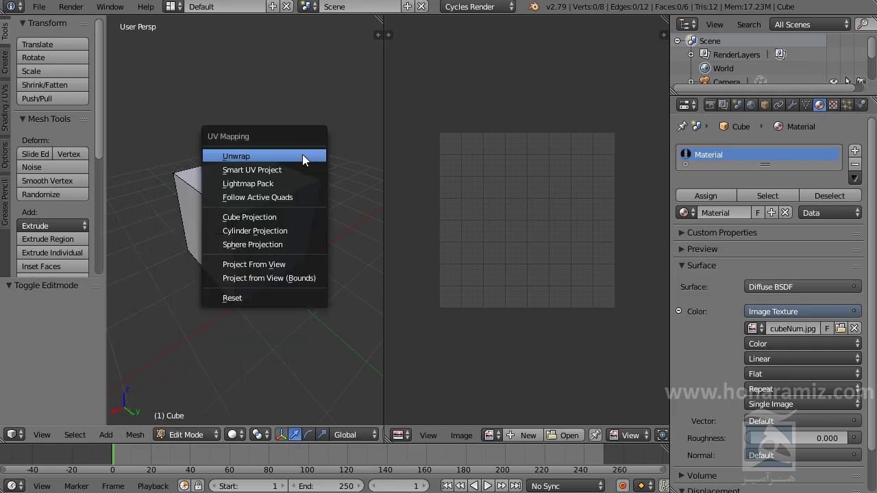
left_click(304, 159)
Toggle to Object Mode and back to Edit Mode, then bring up the UV Mapping menu
key("Tab")
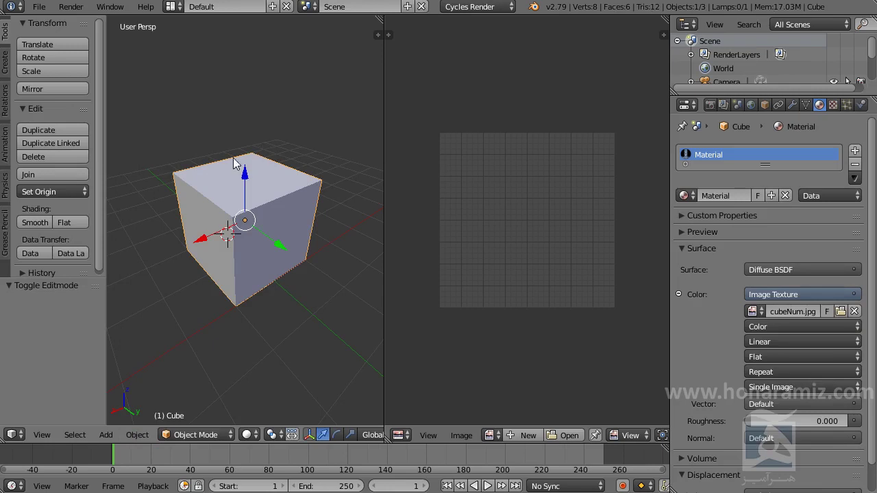
key("Tab")
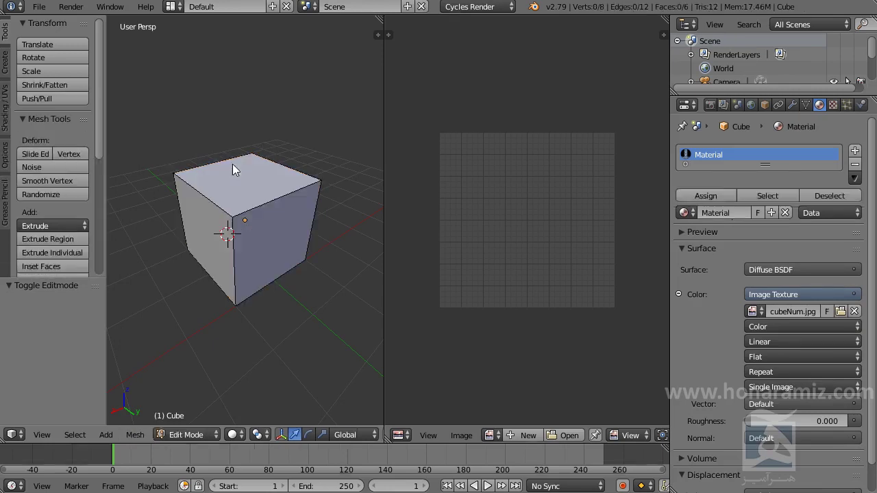
scroll(281, 237, "up", 1)
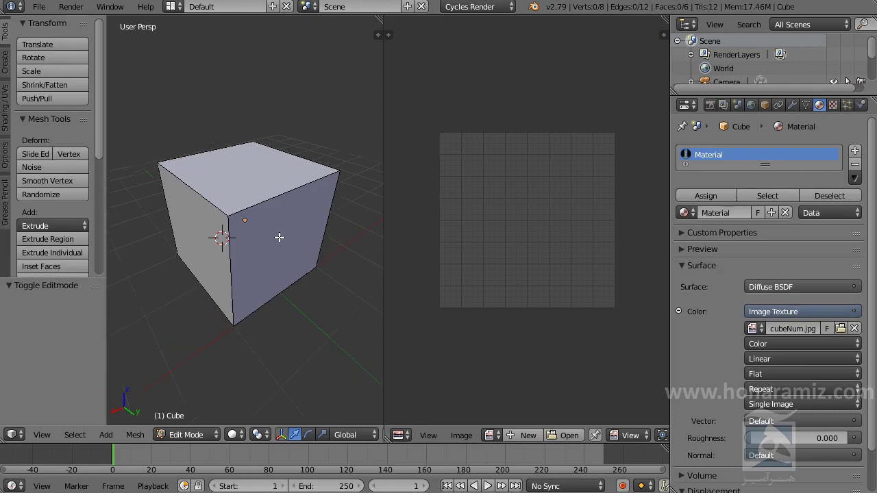
scroll(275, 233, "down", 2)
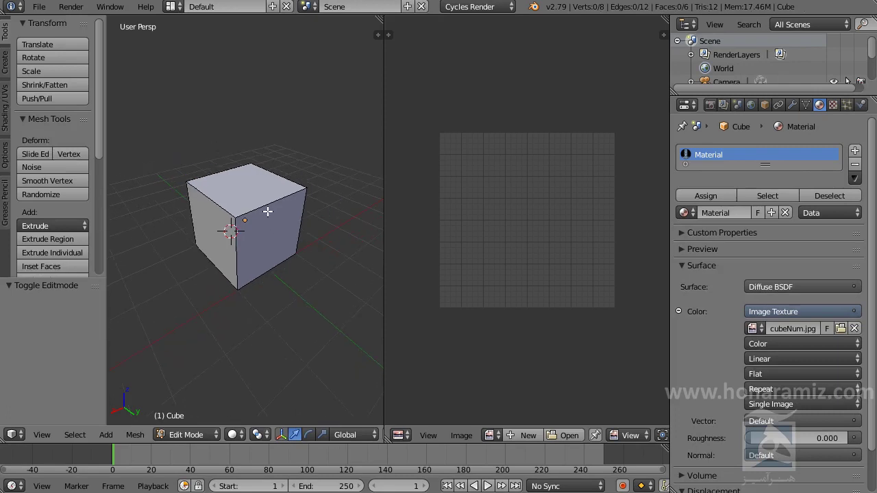
key("u")
Select all faces and apply Smart UV Project with Angle Limit 66
key("a")
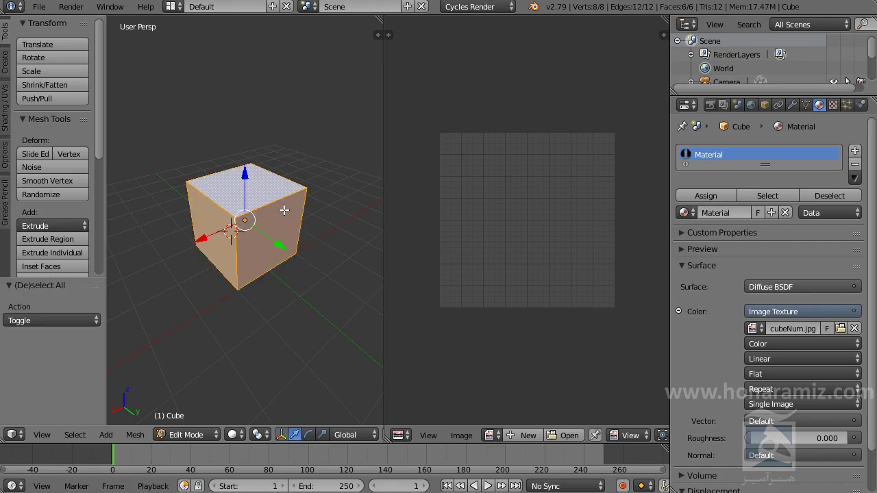
key("u")
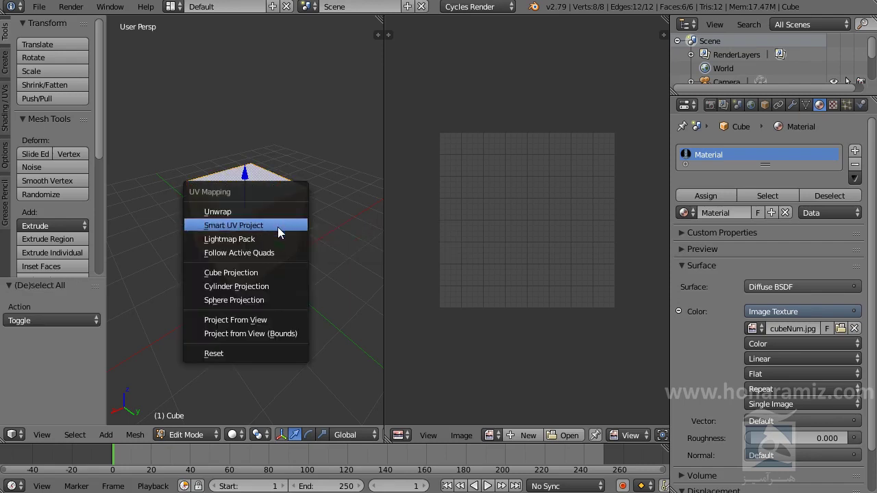
left_click(277, 227)
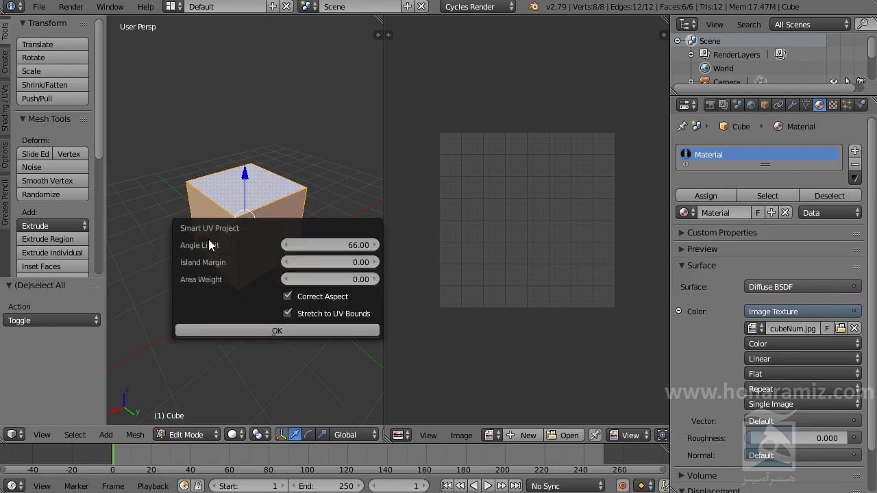
left_click_drag(270, 229, 344, 58)
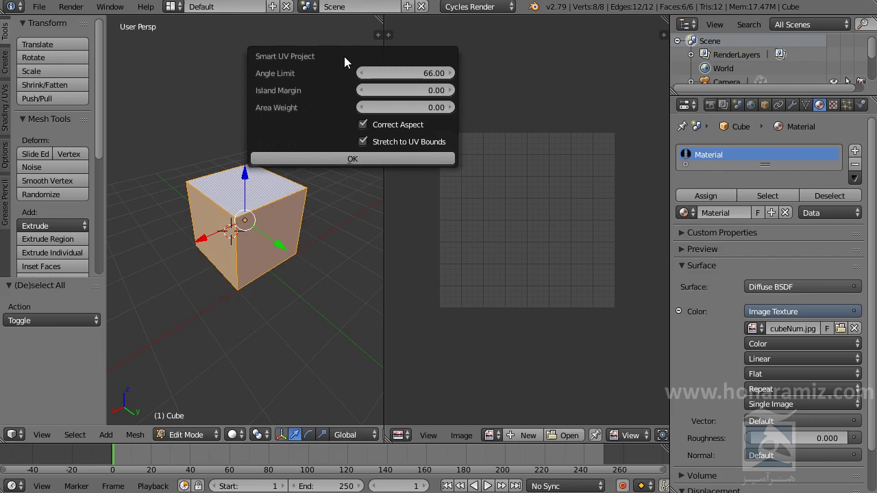
left_click(338, 158)
scroll(565, 302, "up", 2)
scroll(565, 302, "down", 1)
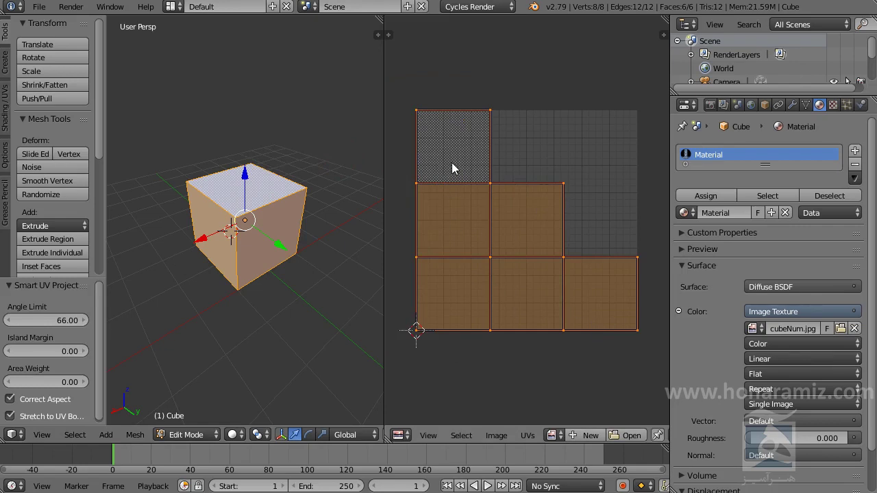
Switch the UV editor's selection mode from edges to Face
scroll(464, 183, "up", 1)
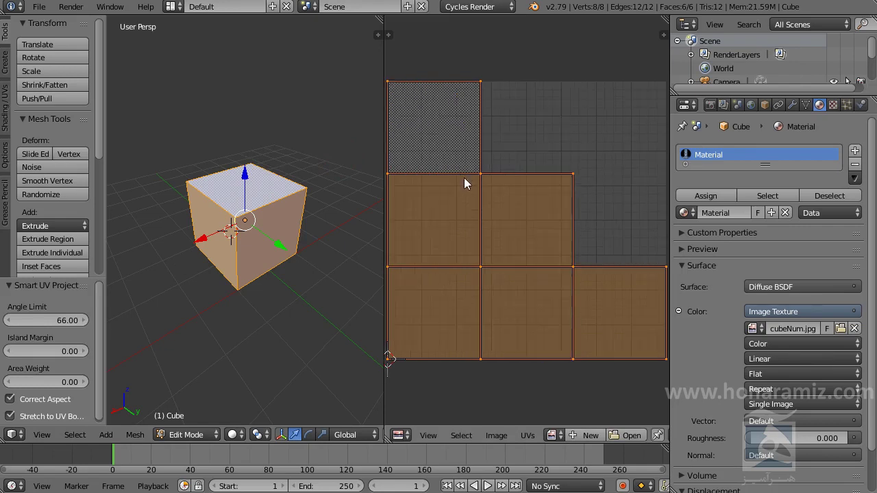
right_click(451, 154)
key("ctrl+Tab")
left_click(412, 190)
Select and grab the top-left, middle-left and middle-centre UV squares to identify their cube faces
right_click(441, 141)
key("g")
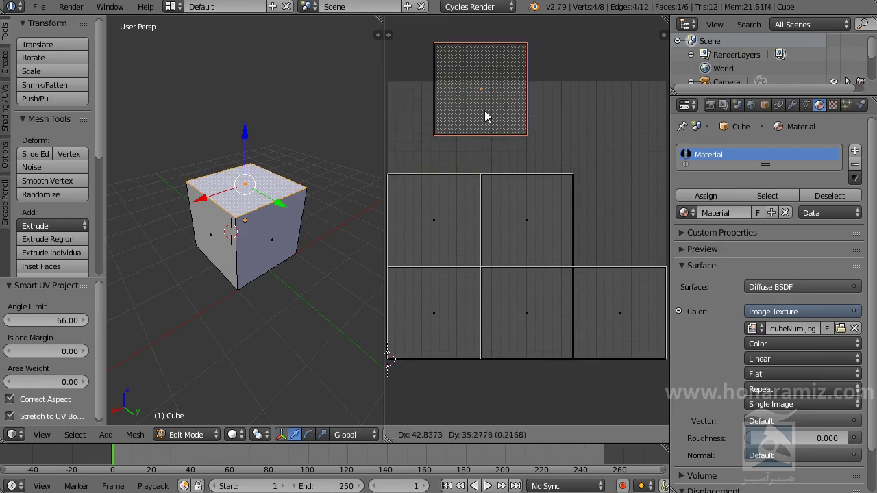
right_click(447, 206)
right_click(447, 206)
key("g")
right_click(539, 195)
right_click(539, 195)
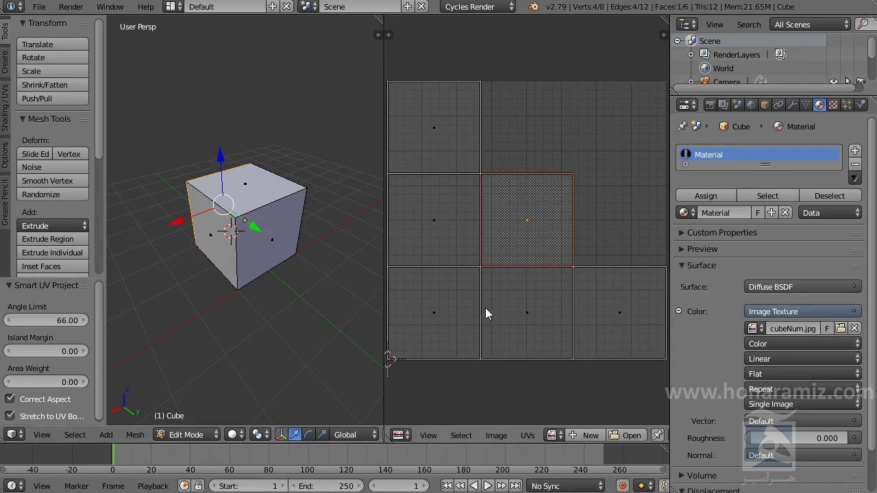
key("Tab")
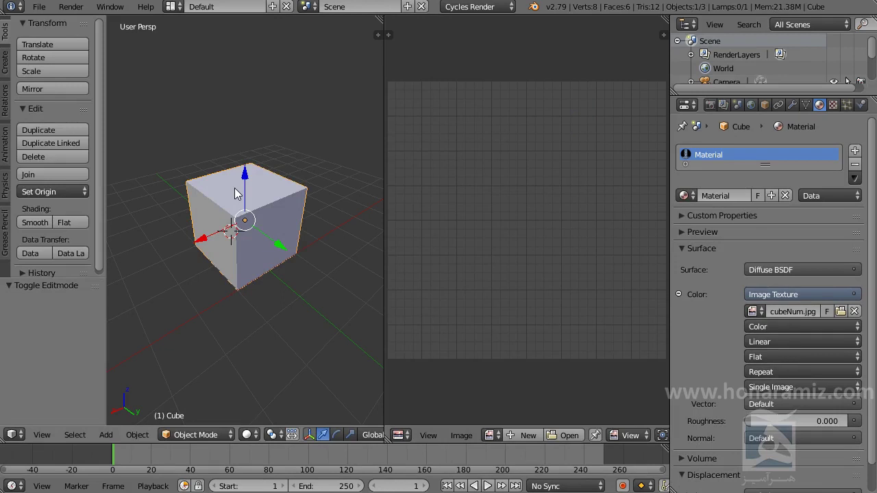
key("shift+z")
mouse_move(227, 241)
middle_mouse_down()
mouse_move(289, 134)
mouse_move(274, 226)
mouse_move(286, 249)
mouse_move(267, 243)
mouse_move(262, 221)
mouse_move(270, 142)
mouse_move(270, 202)
middle_mouse_up()
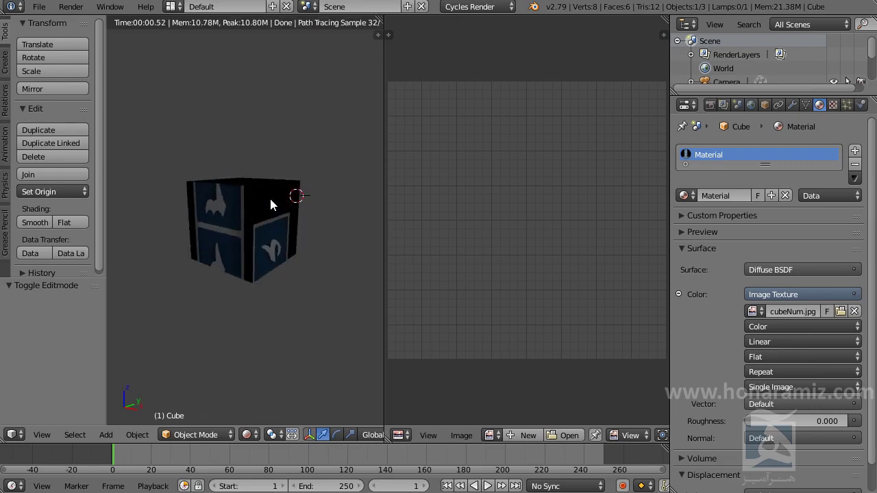
key("shift+z")
key("Tab")
right_click(206, 213)
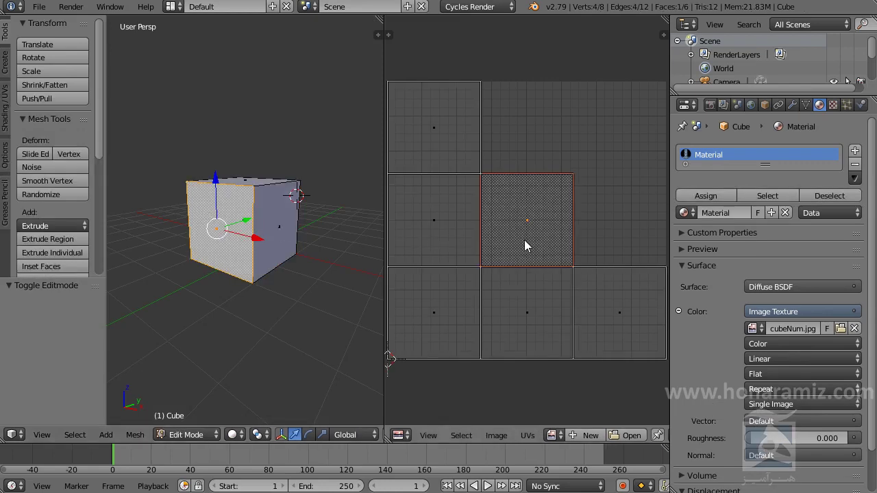
Reselect the entire cube, rerun Smart UV Project with default settings, then Tab to Object Mode
key("a")
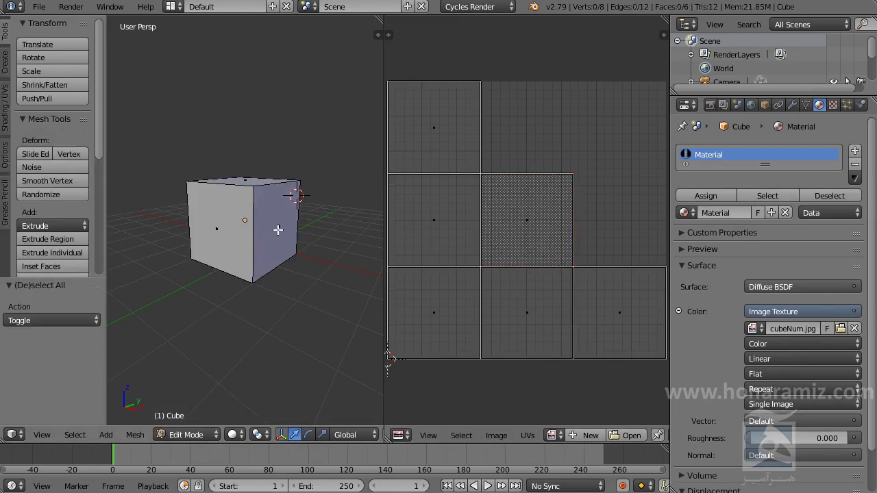
key("a")
key("u")
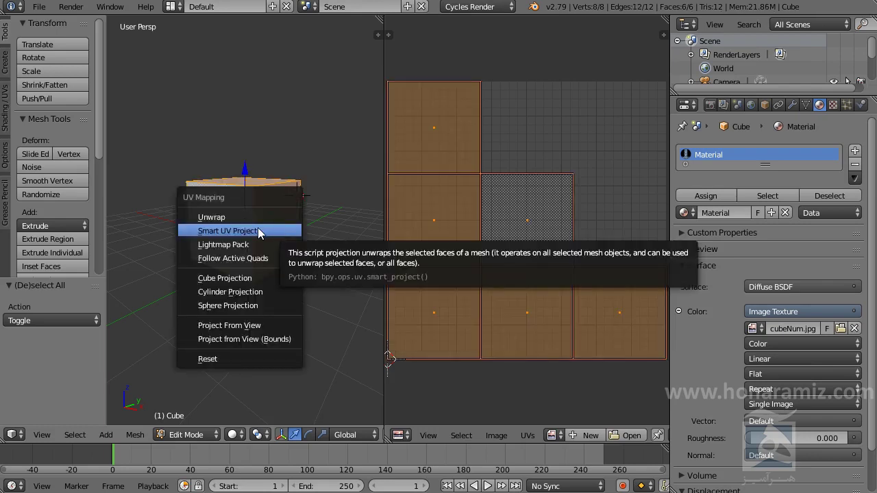
left_click(258, 231)
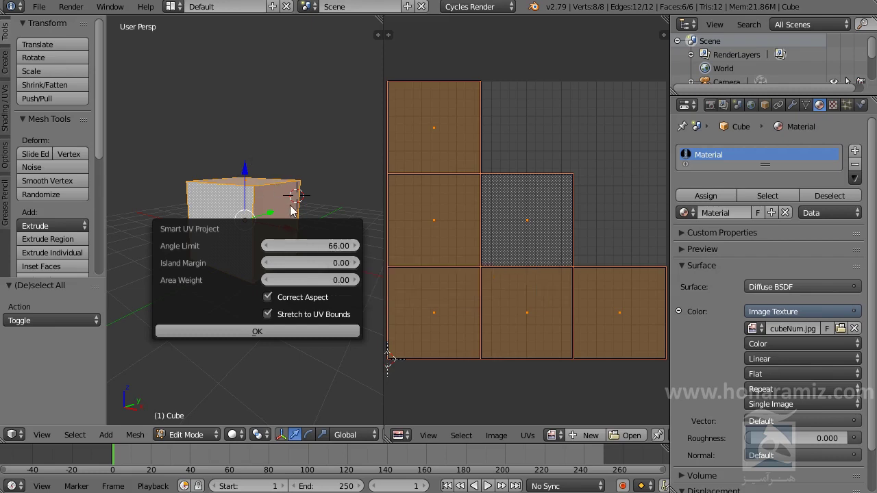
left_click(345, 195)
scroll(346, 195, "up", 4)
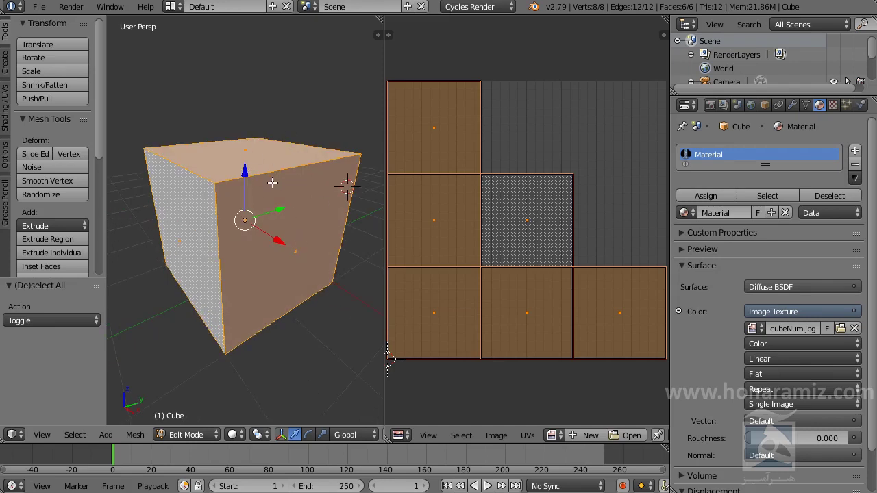
key("u")
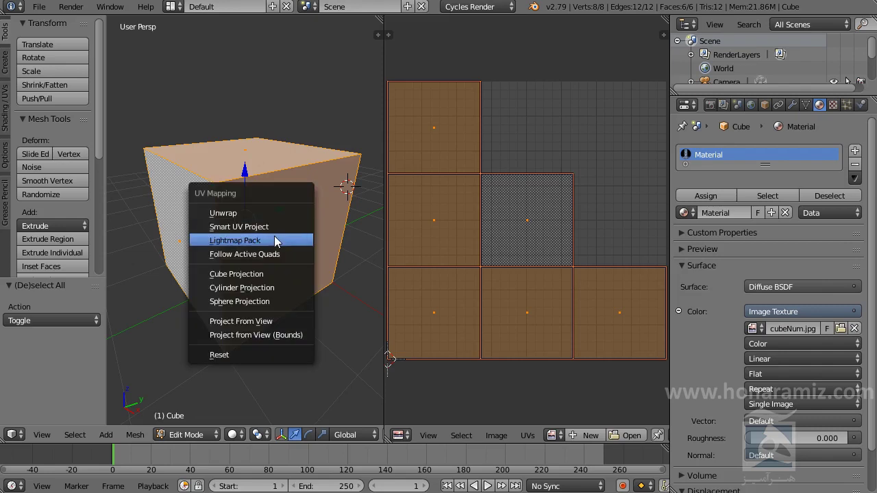
key("Tab")
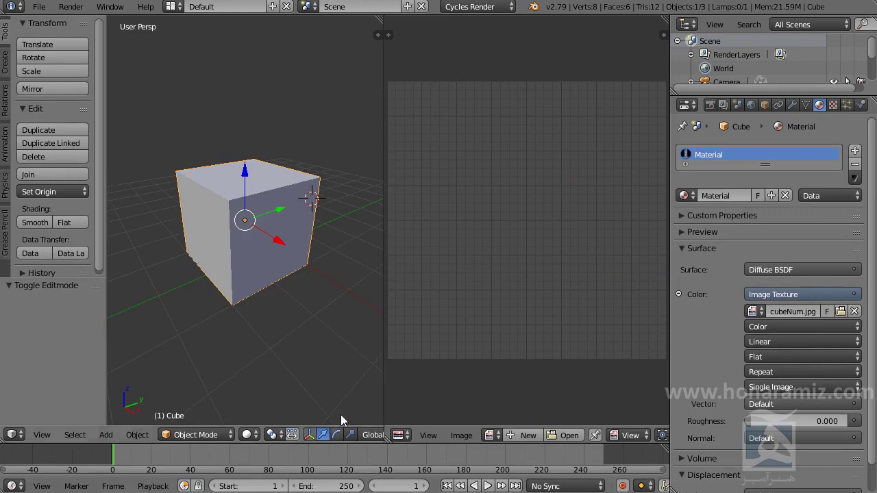
Widen the 3D view, delete the cube, and discard a first off-centre monkey head
left_click_drag(385, 394, 516, 400)
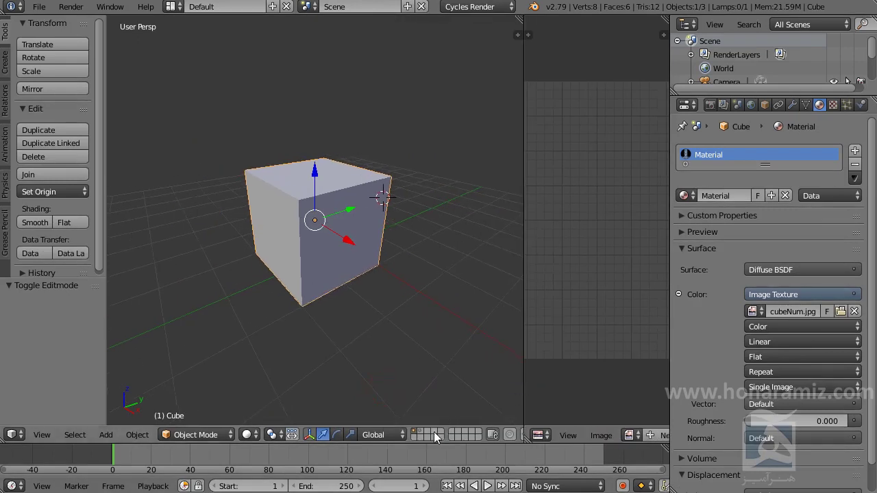
key("Delete")
key("shift+a")
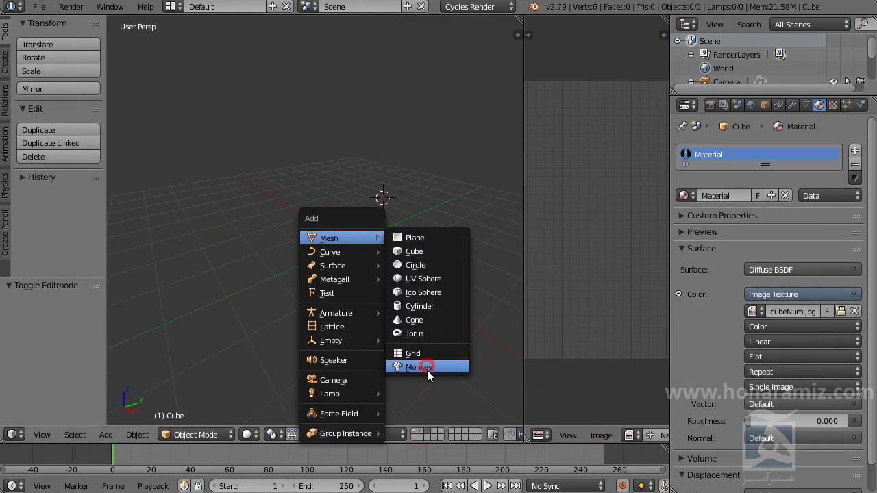
left_click(427, 371)
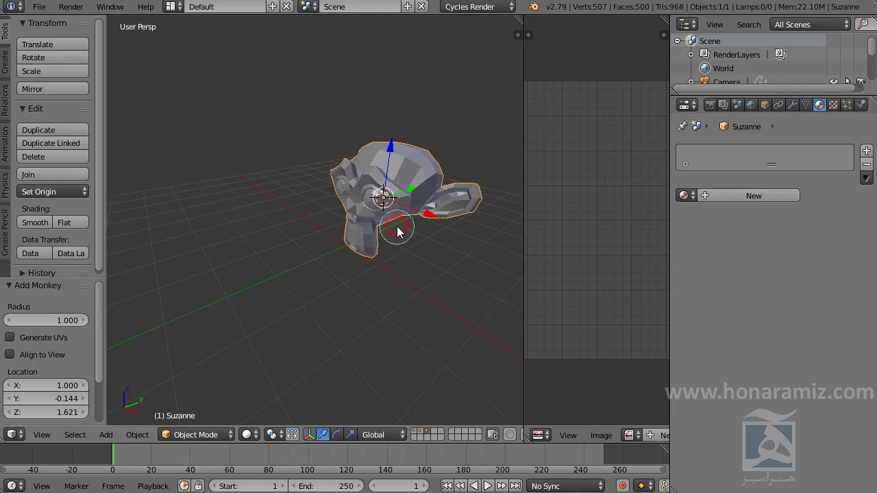
key("Delete")
Reset the 3D cursor, add Suzanne at the origin, and select all of it in Edit Mode
key("shift+c")
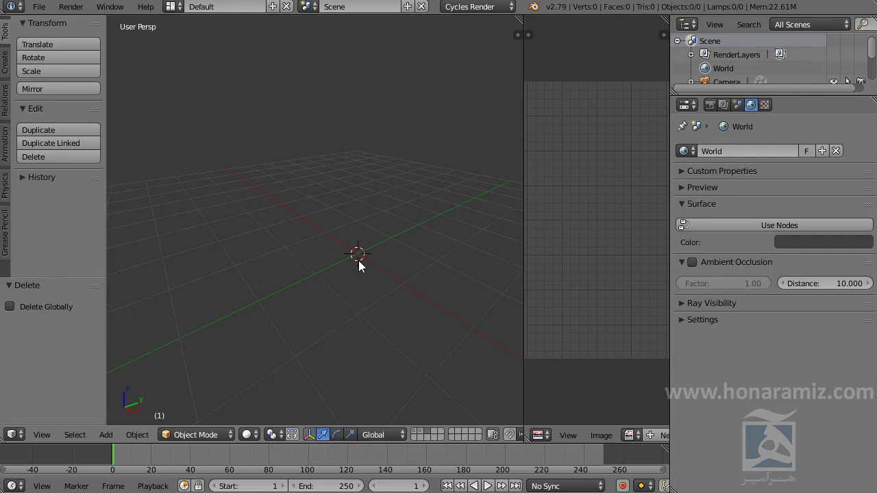
key("shift+a")
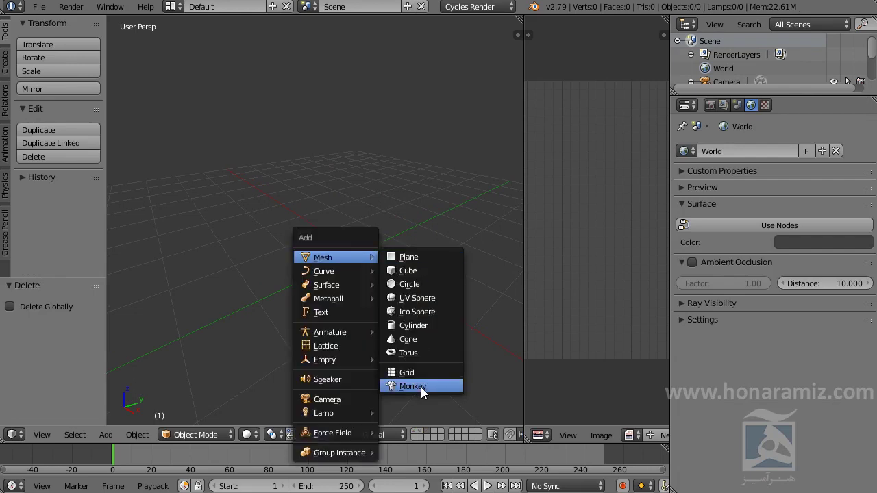
left_click(421, 387)
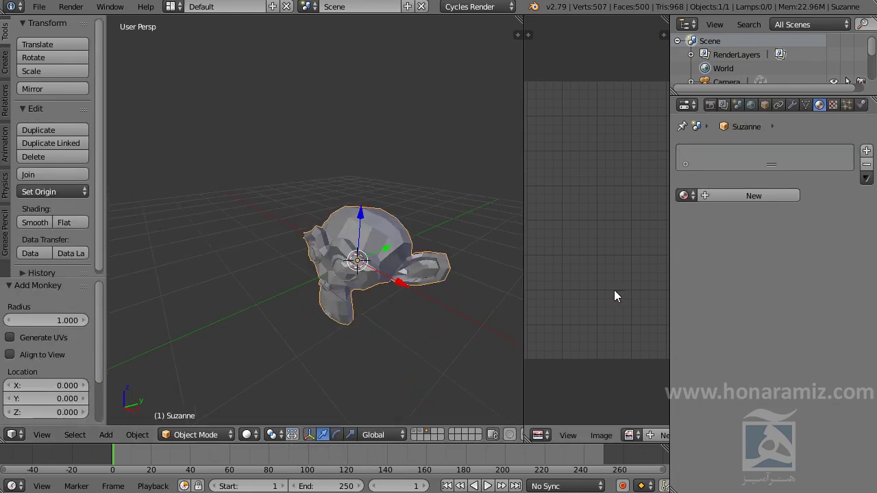
left_click_drag(523, 267, 379, 266)
key("Tab")
key("a")
key("a")
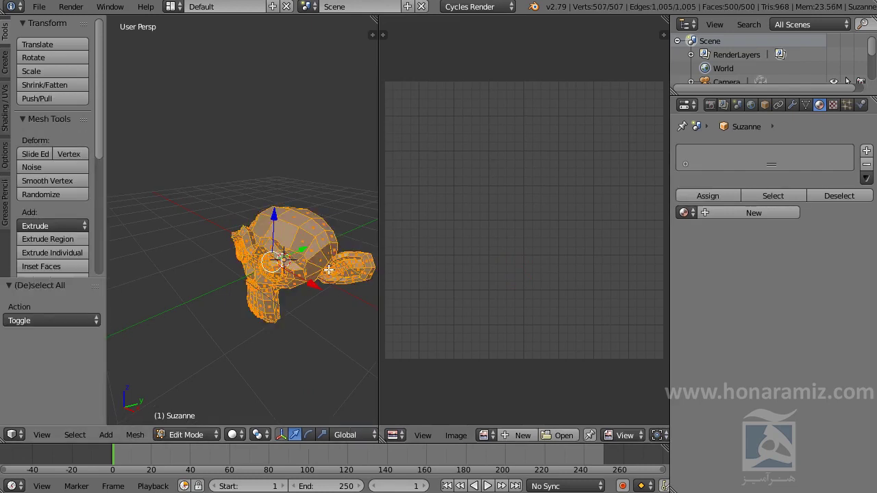
Smart UV Project Suzanne's mesh with the default 66° angle limit
key("u")
key("Escape")
key("u")
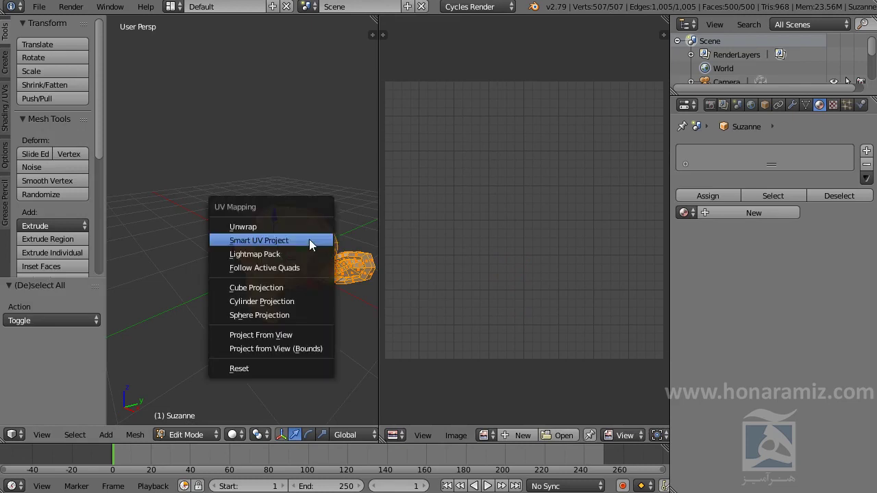
left_click(309, 239)
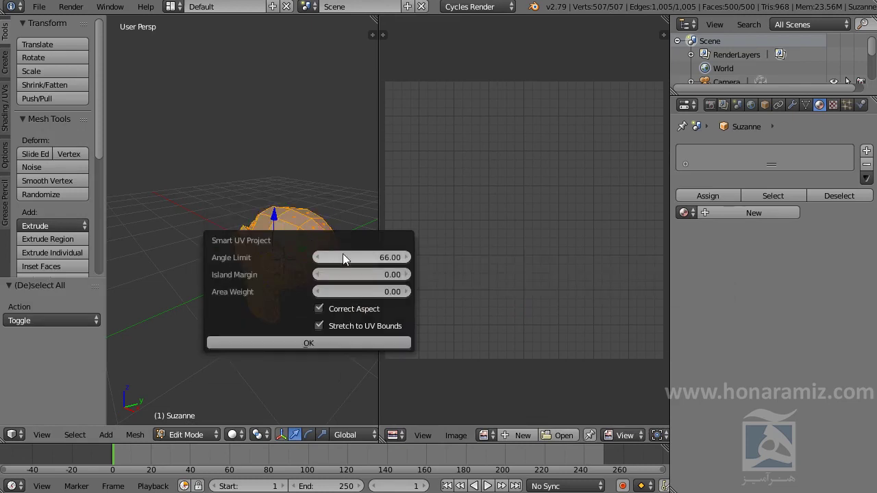
left_click(331, 341)
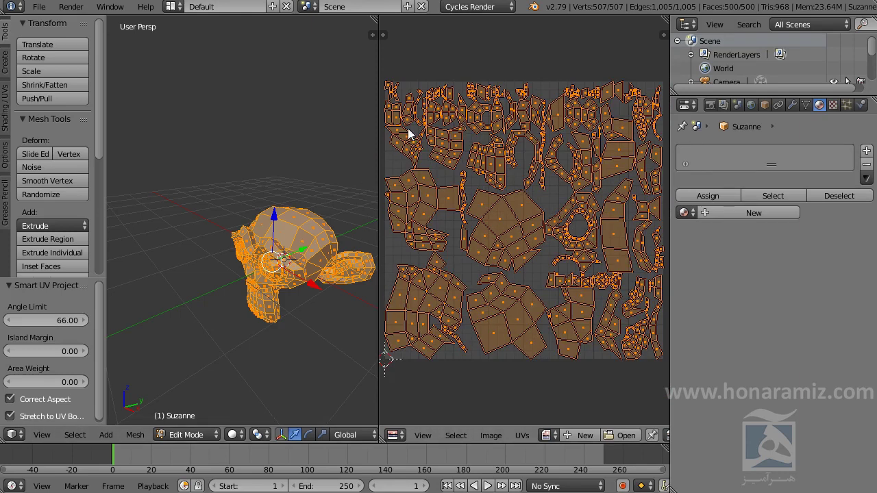
Zoom and pan the UV editor to inspect the packed islands, then bring up the unwrap methods
scroll(460, 199, "up", 2)
scroll(531, 219, "up", 1)
middle_click_drag(555, 251, 407, 200)
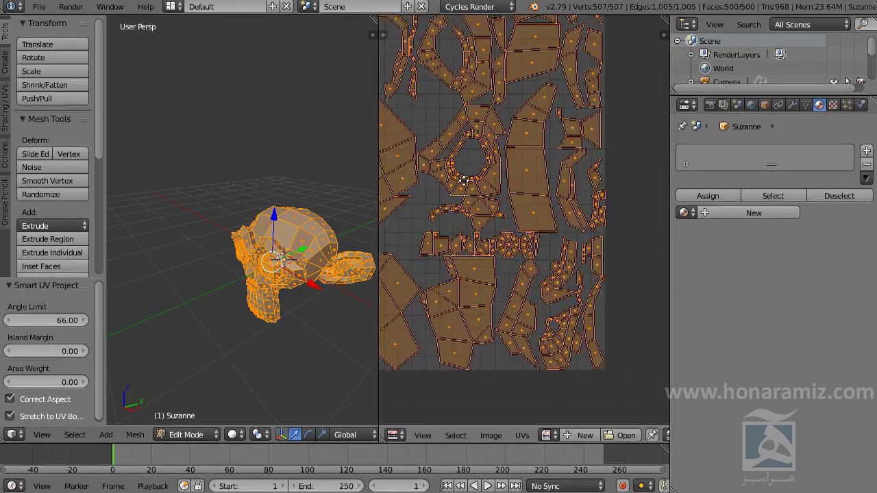
scroll(480, 226, "down", 2)
scroll(558, 249, "down", 1)
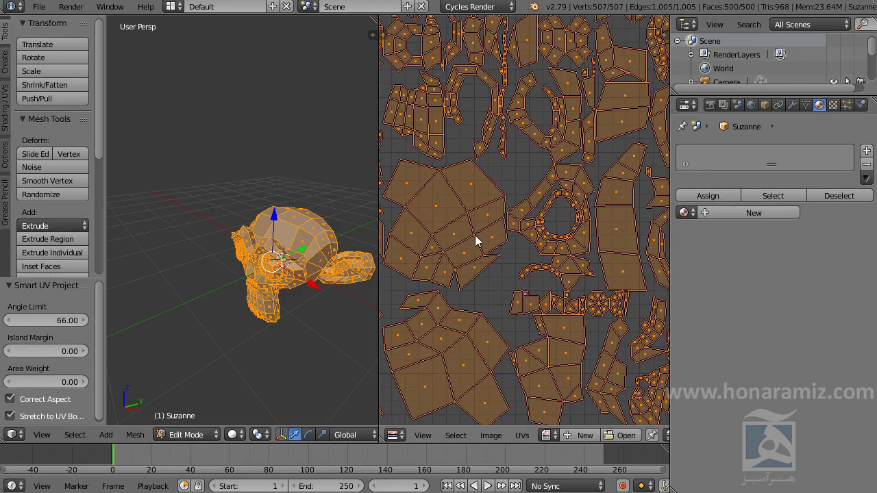
scroll(493, 247, "down", 2)
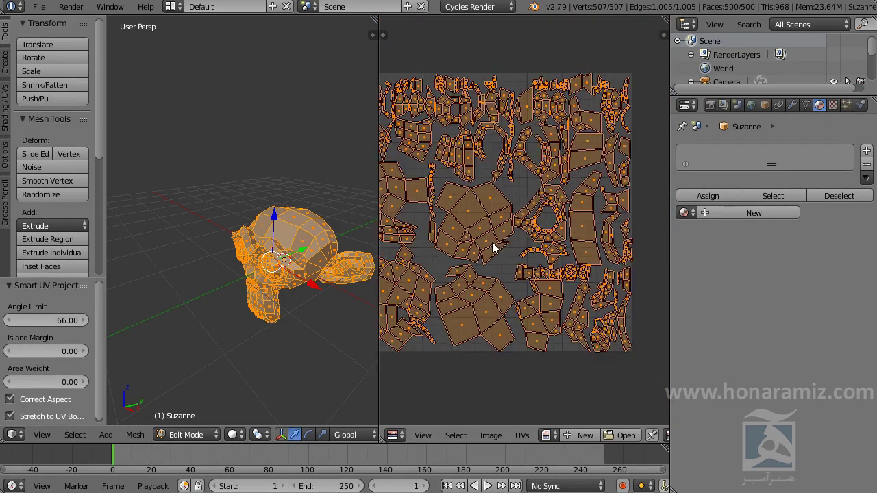
mouse_move(505, 247)
middle_mouse_down("ctrl")
mouse_move(558, 264)
mouse_move(529, 259)
middle_mouse_up("ctrl")
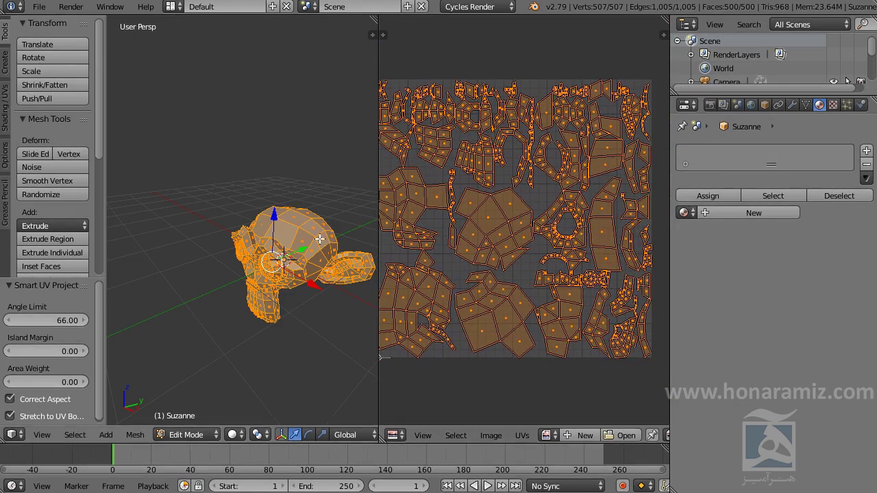
key("u")
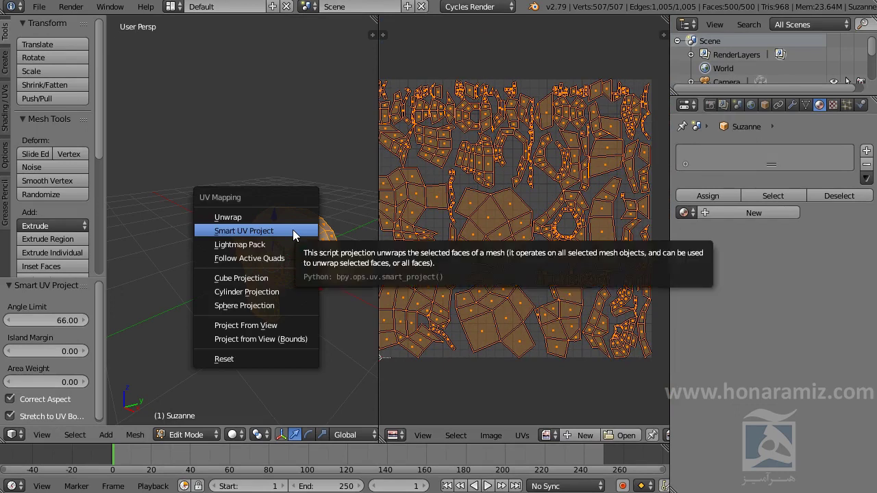
Re-run Smart UV Project with an 86° angle limit
left_click(293, 230)
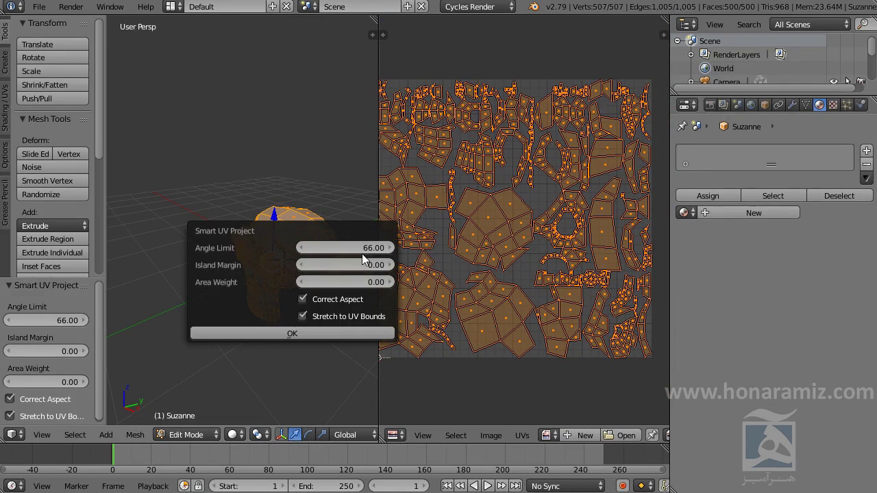
left_click(363, 250)
type("86")
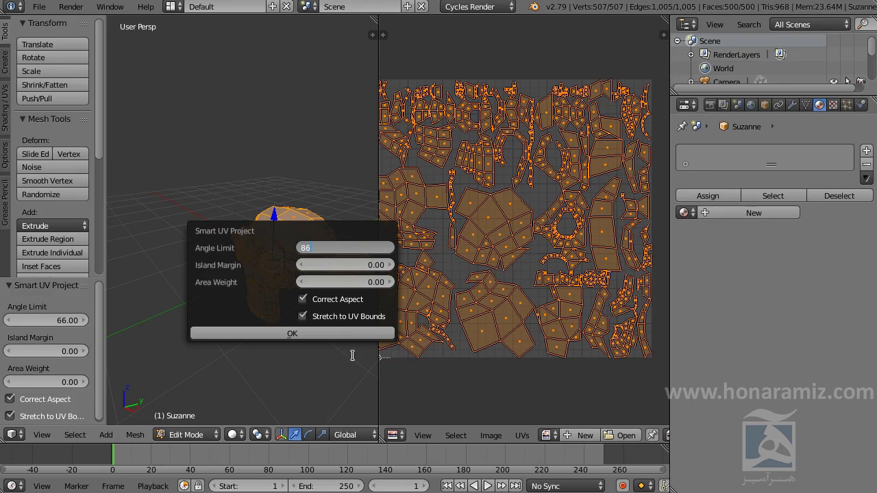
left_click(337, 330)
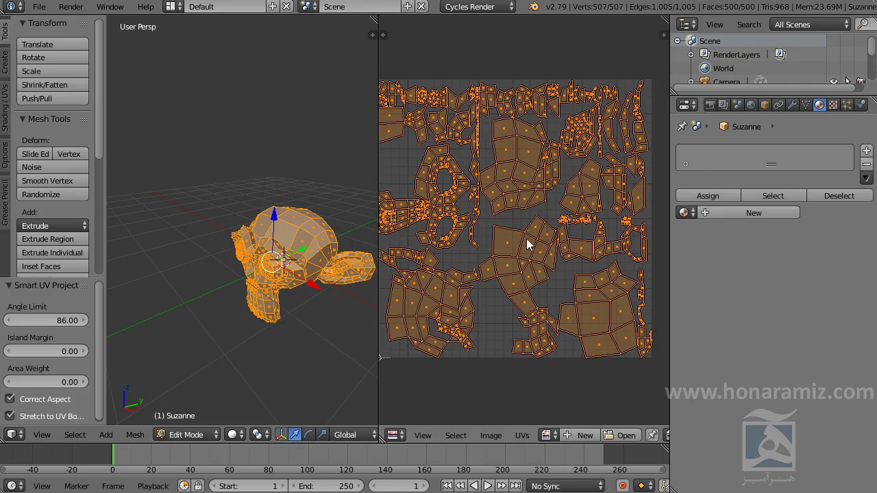
scroll(526, 244, "up", 1)
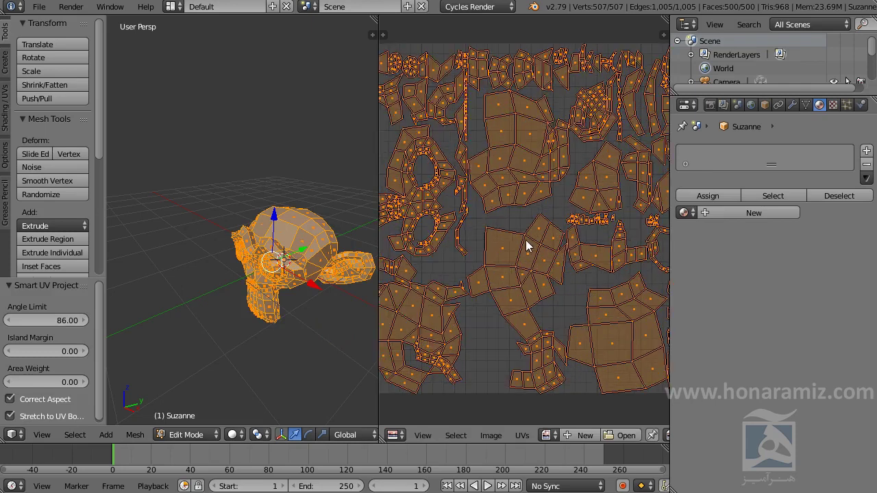
Re-run Smart UV Project with a 22° angle limit for many small islands
key("u")
left_click(286, 251)
left_click(350, 270)
type("2")
key("Return")
left_click(327, 354)
scroll(601, 253, "up", 2)
scroll(600, 253, "down", 2)
Bring up the UV unwrapping methods menu again, dismissing it once along the way
key("u")
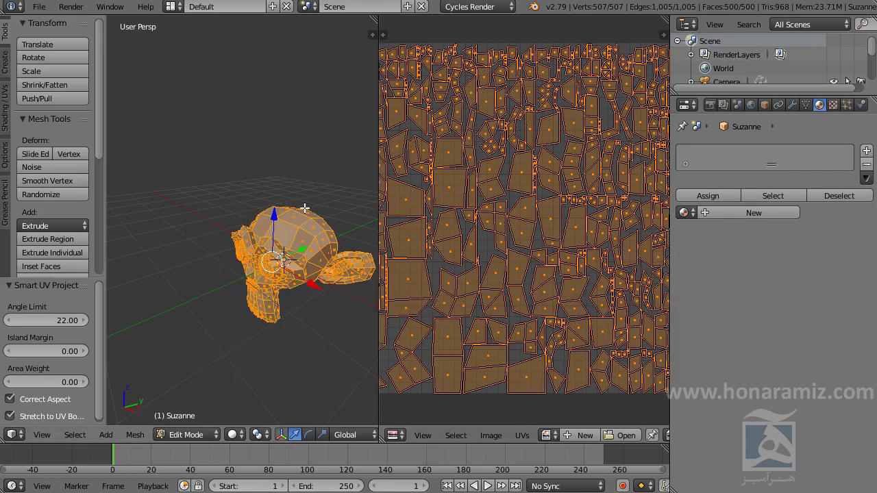
key("u")
key("Escape")
key("u")
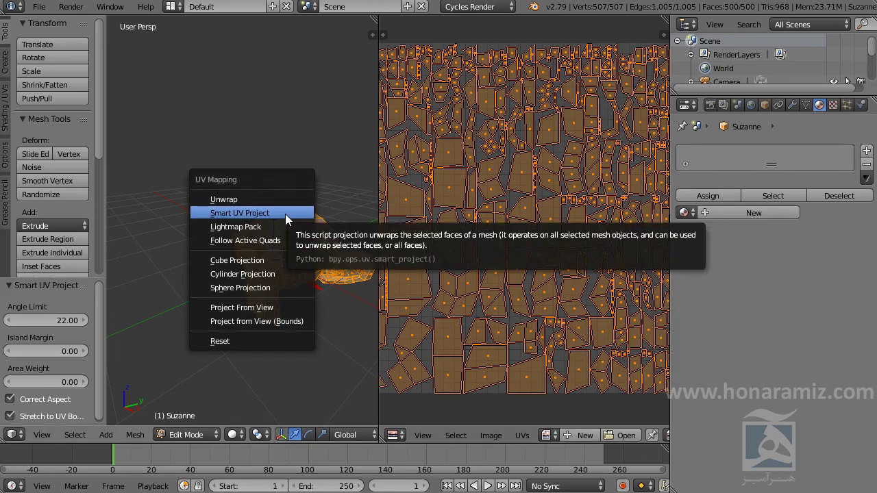
Create a new 1024×1024 UV Grid image named 'test' in the image editor
key("Escape")
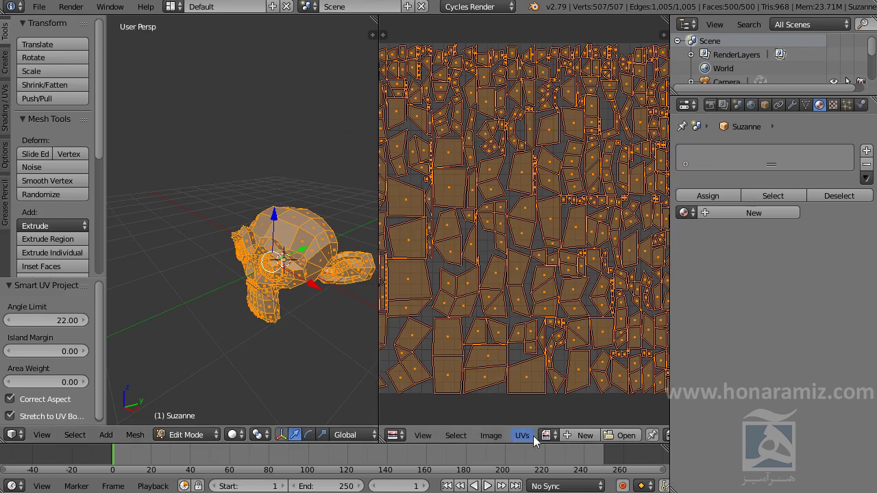
left_click(580, 437)
left_click(564, 303)
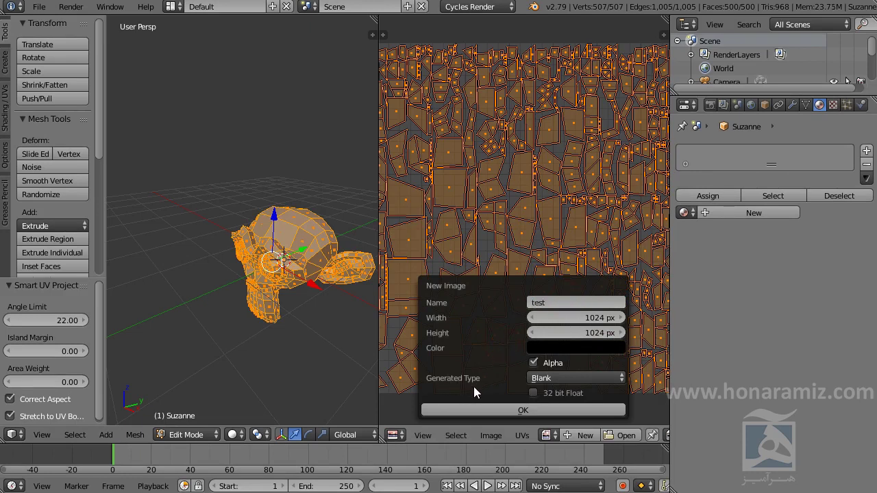
left_click(608, 378)
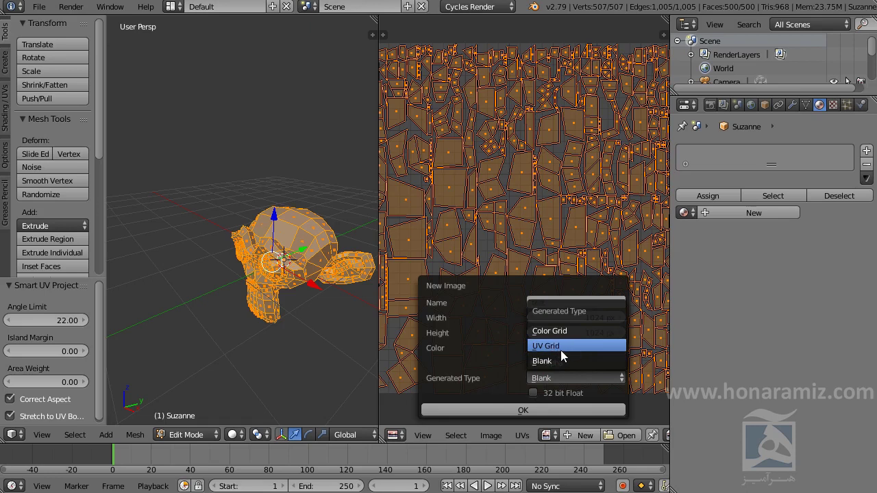
left_click(542, 346)
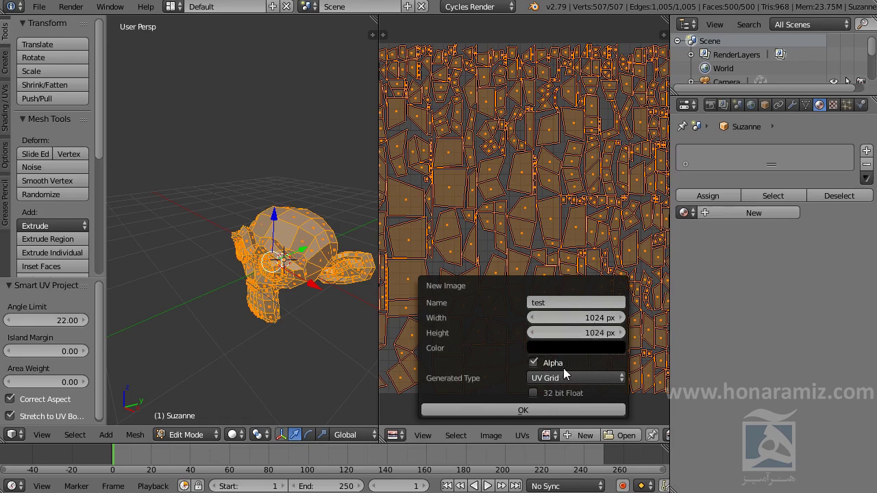
left_click(552, 410)
In Object Mode, add a new material to Suzanne using the 'test' image as an Image Texture colour
scroll(572, 303, "down", 3)
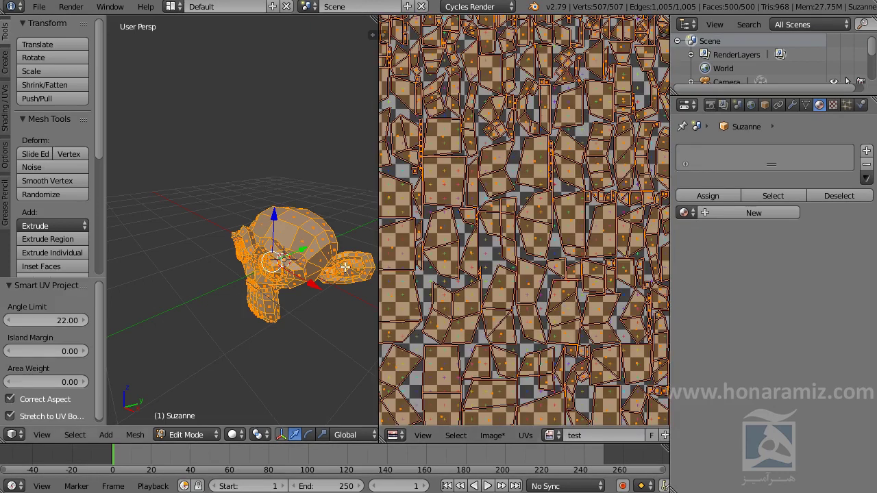
key("Tab")
scroll(288, 267, "up", 2)
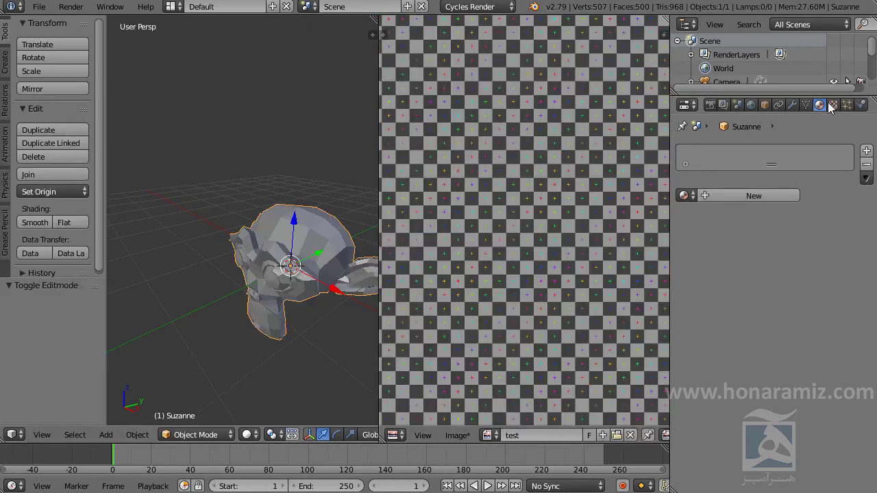
left_click(754, 196)
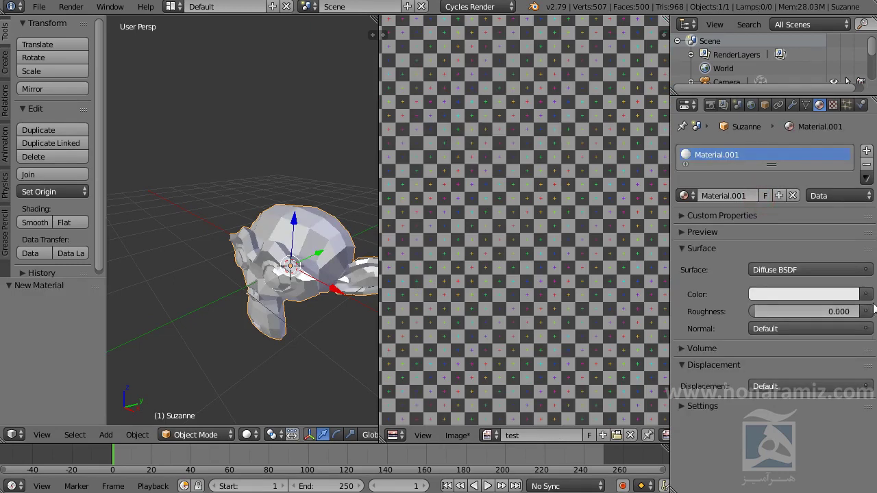
left_click(865, 295)
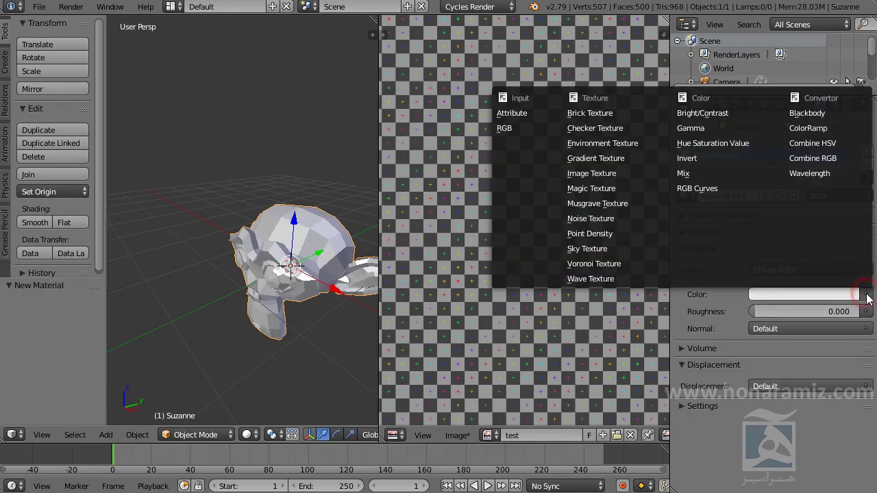
left_click(610, 174)
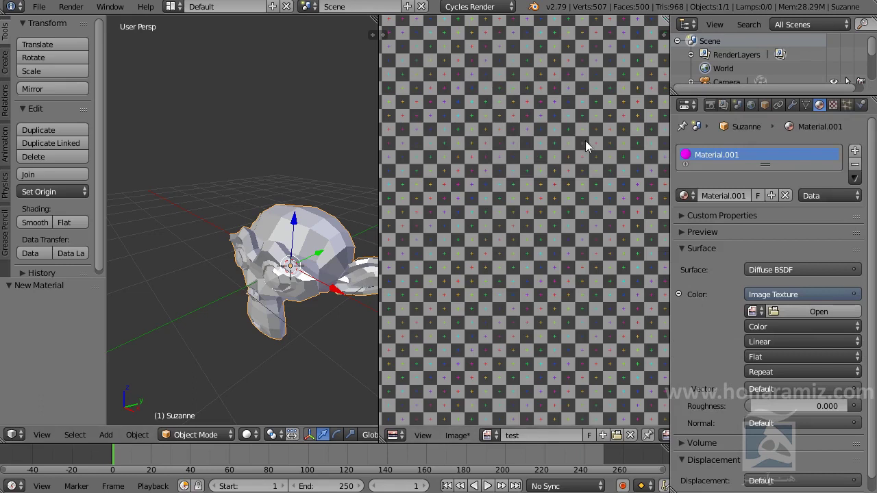
left_click(754, 311)
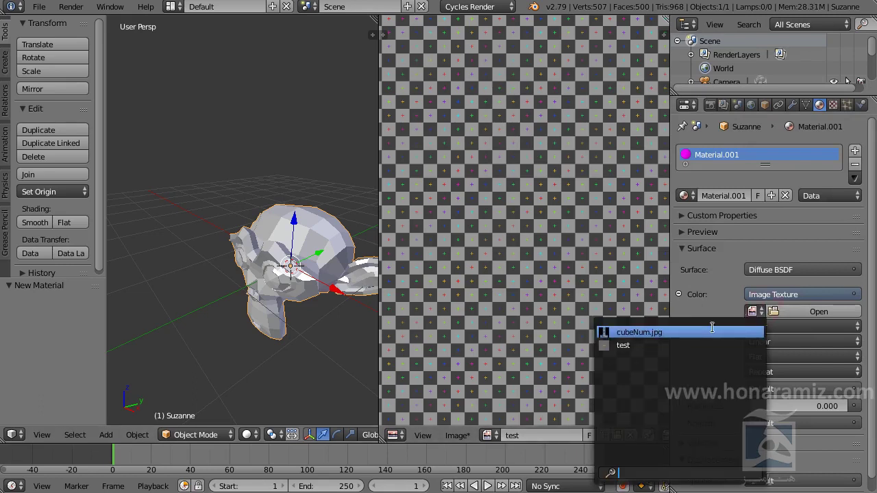
left_click(672, 345)
Show textures in the viewport and orbit to face Suzanne frontally
key("alt+z")
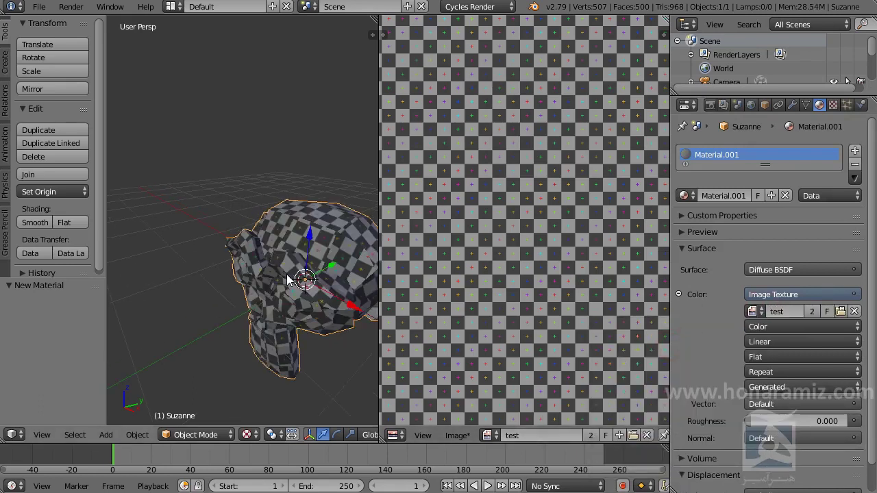
middle_click_drag(318, 303, 266, 332)
left_click(250, 435)
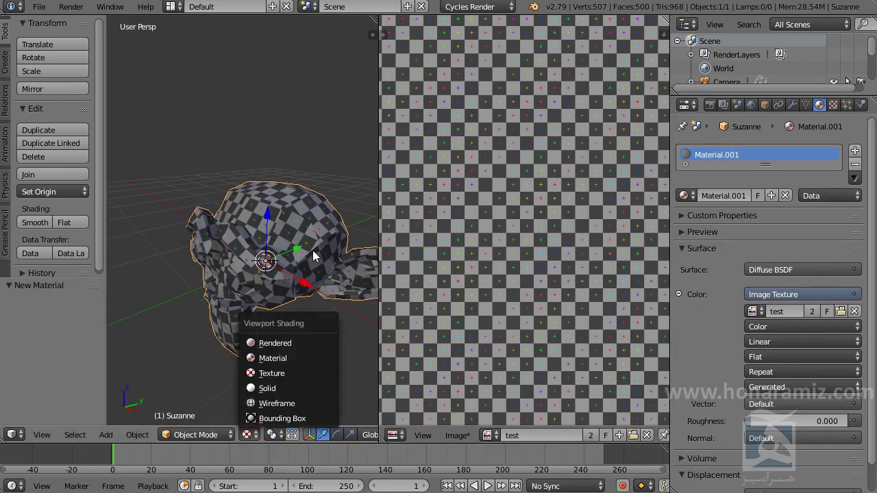
middle_click_drag(280, 316, 484, 299)
key("Tab")
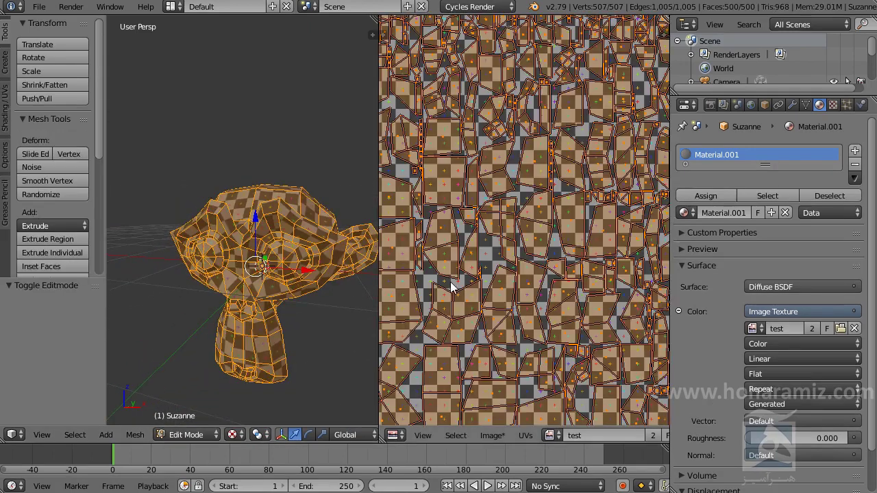
scroll(480, 288, "down", 2)
scroll(556, 278, "up", 1)
scroll(556, 277, "up", 2)
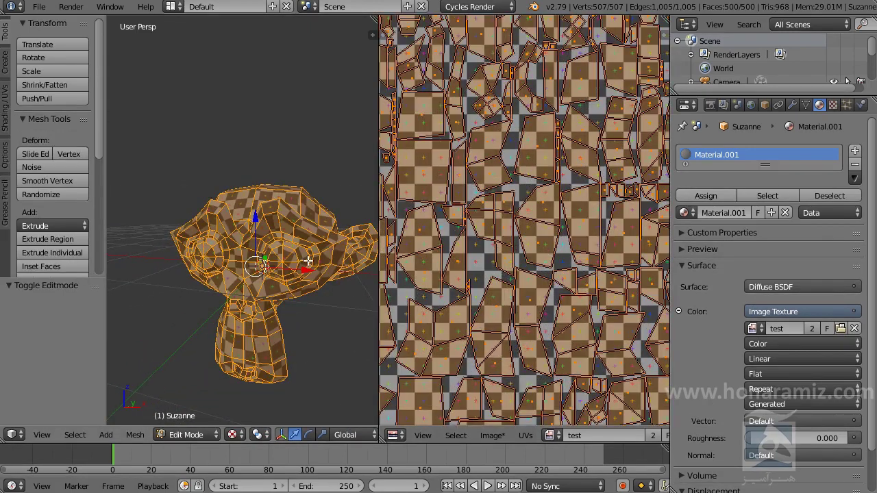
key("Tab")
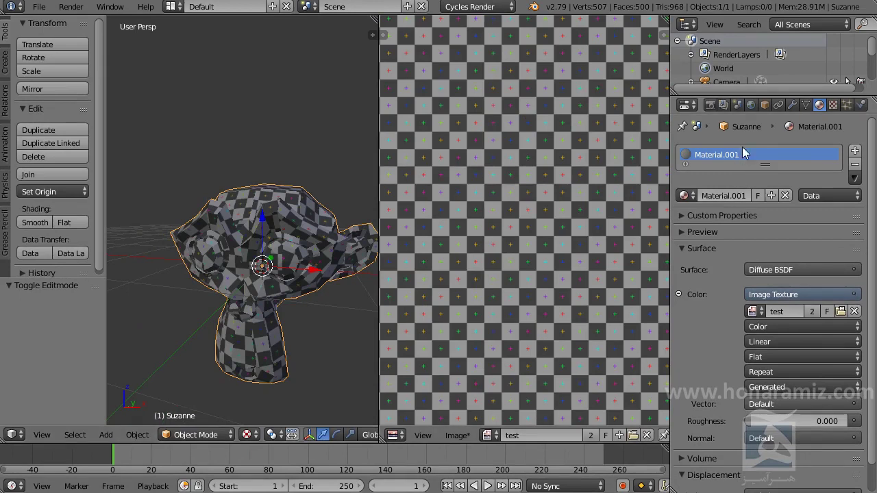
key("ctrl+2")
mouse_move(283, 233)
middle_mouse_down()
mouse_move(218, 304)
mouse_move(309, 252)
mouse_move(217, 276)
mouse_move(232, 290)
middle_mouse_up()
key("Tab")
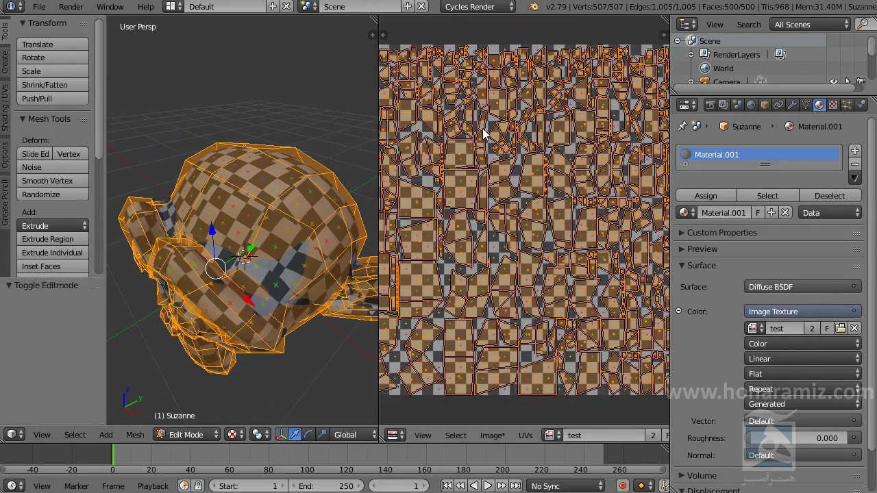
scroll(371, 242, "up", 3)
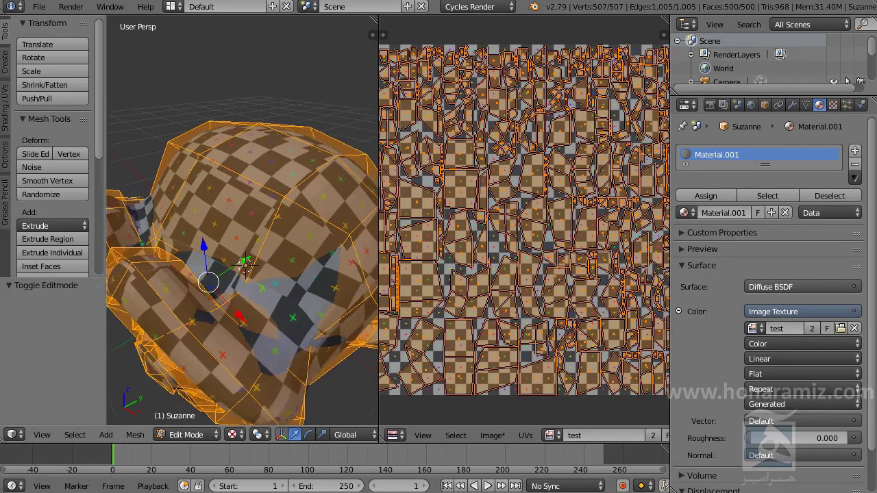
key("Tab")
scroll(279, 225, "up", 3)
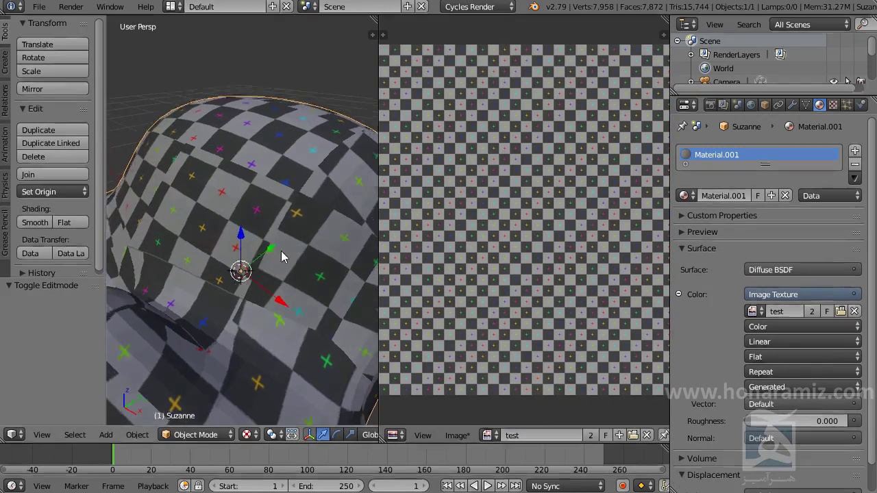
scroll(279, 226, "down", 3)
scroll(281, 232, "up", 2)
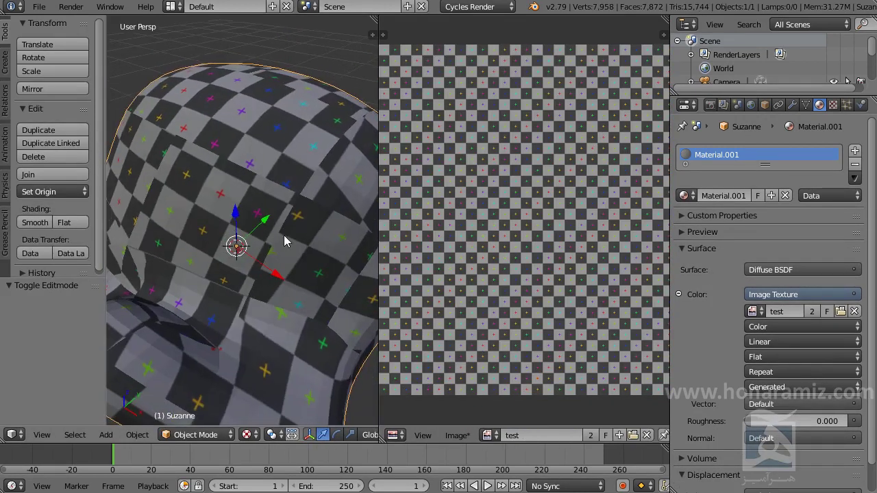
mouse_move(185, 191)
middle_mouse_down()
mouse_move(210, 236)
mouse_move(295, 196)
mouse_move(268, 239)
mouse_move(277, 250)
mouse_move(261, 241)
mouse_move(284, 297)
mouse_move(286, 268)
mouse_move(309, 242)
middle_mouse_up()
scroll(283, 274, "down", 2)
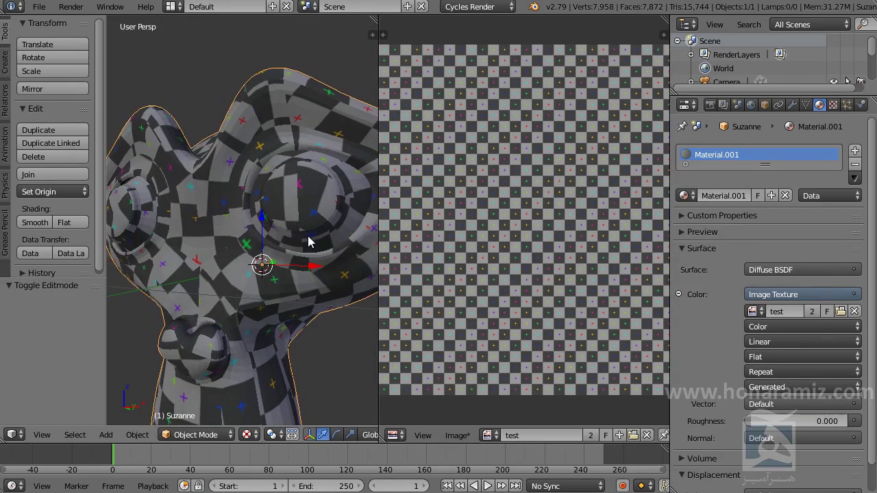
scroll(258, 255, "up", 2)
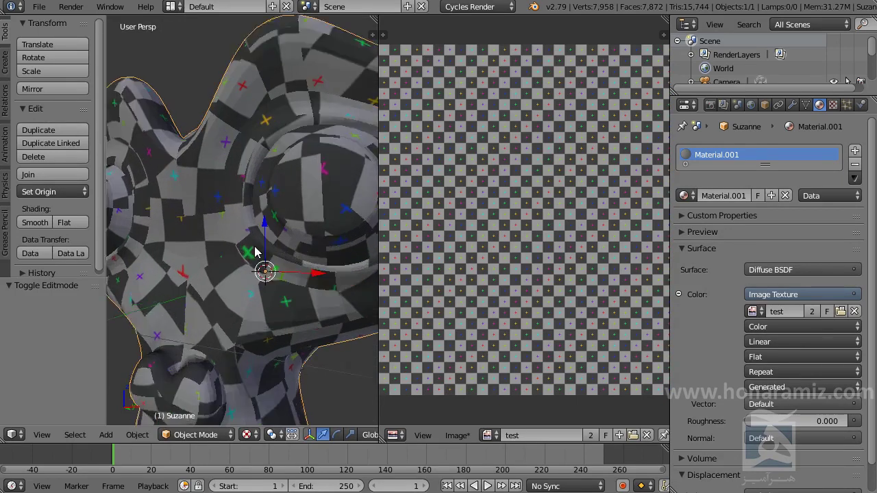
scroll(258, 254, "up", 2)
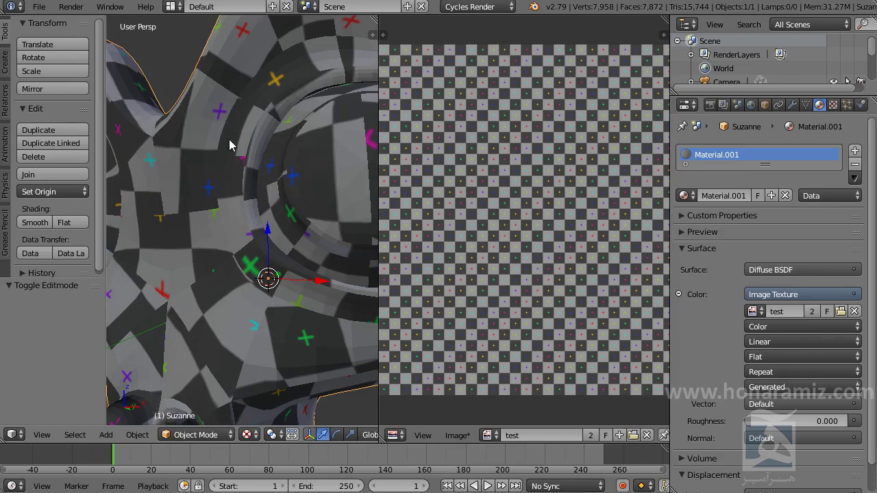
scroll(270, 87, "down", 2)
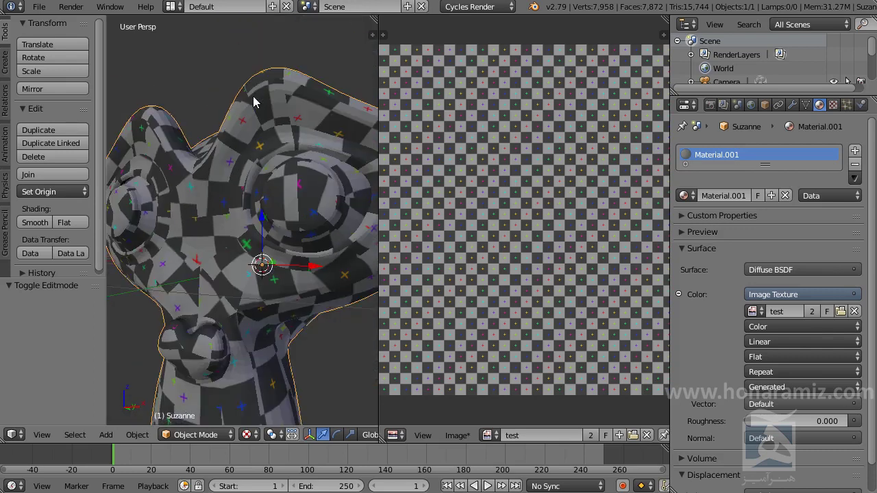
scroll(261, 137, "down", 1)
middle_click_drag(266, 180, 239, 166)
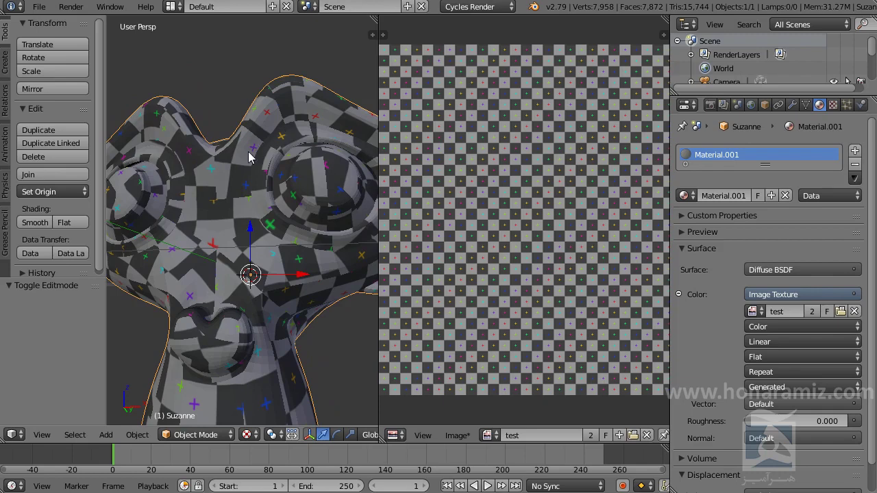
Enter Edit Mode on Suzanne, orbit to a side view, and bring up the UV mapping methods
key("Tab")
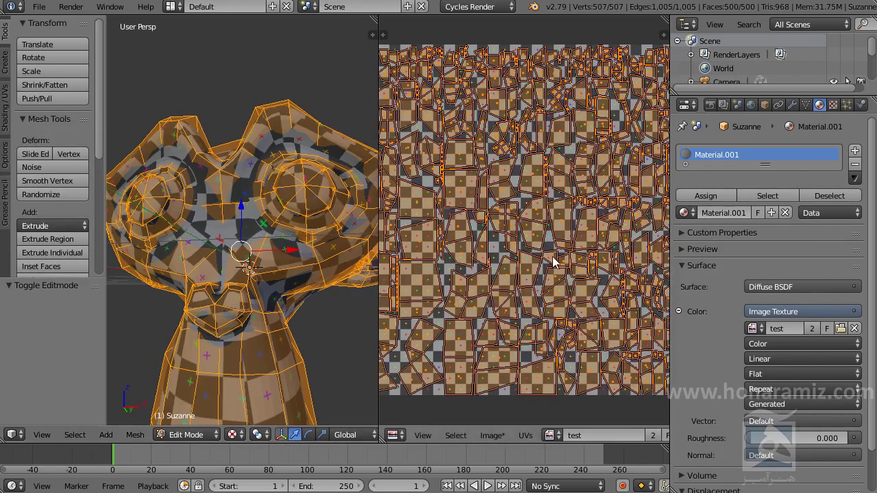
scroll(554, 263, "down", 1)
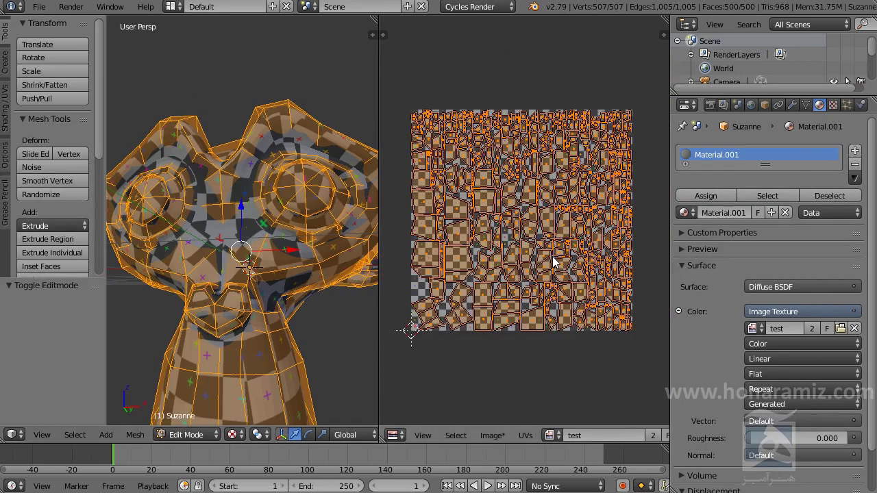
scroll(554, 262, "up", 3)
scroll(553, 262, "up", 2)
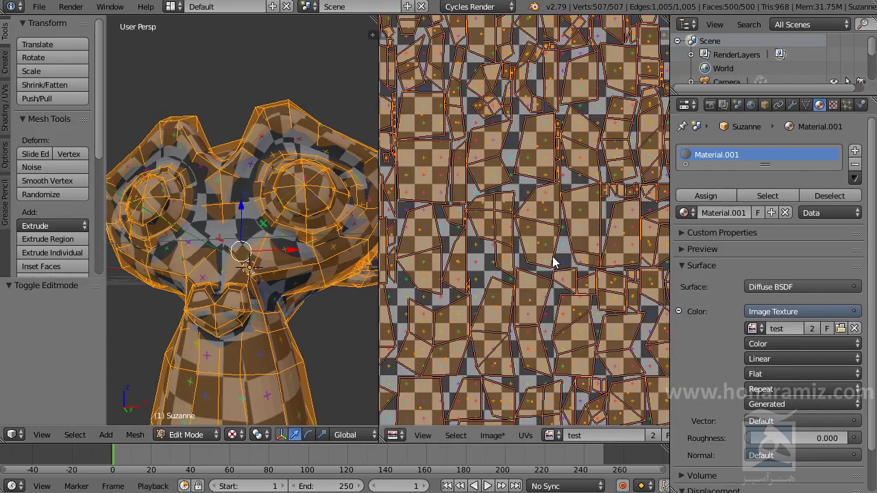
scroll(554, 263, "down", 5)
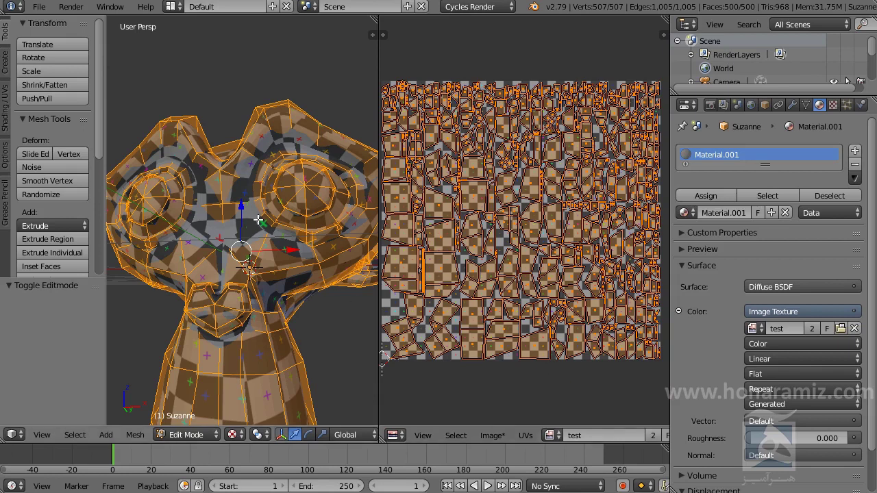
mouse_move(317, 220)
middle_mouse_down()
mouse_move(310, 164)
mouse_move(273, 217)
middle_mouse_up()
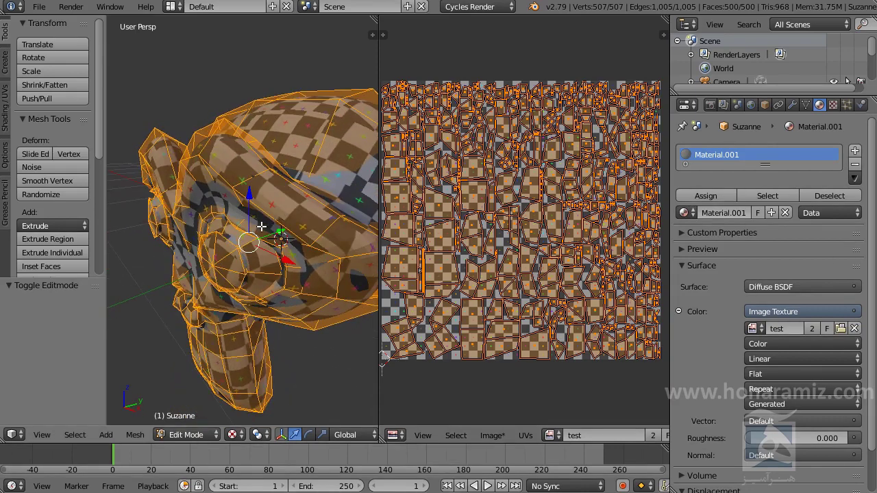
mouse_move(283, 321)
middle_mouse_down()
mouse_move(352, 274)
mouse_move(314, 273)
middle_mouse_up()
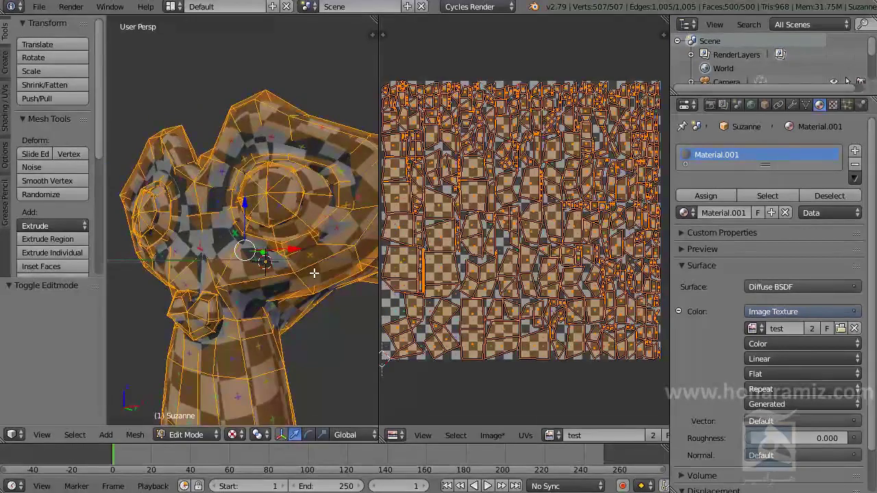
scroll(264, 270, "down", 3)
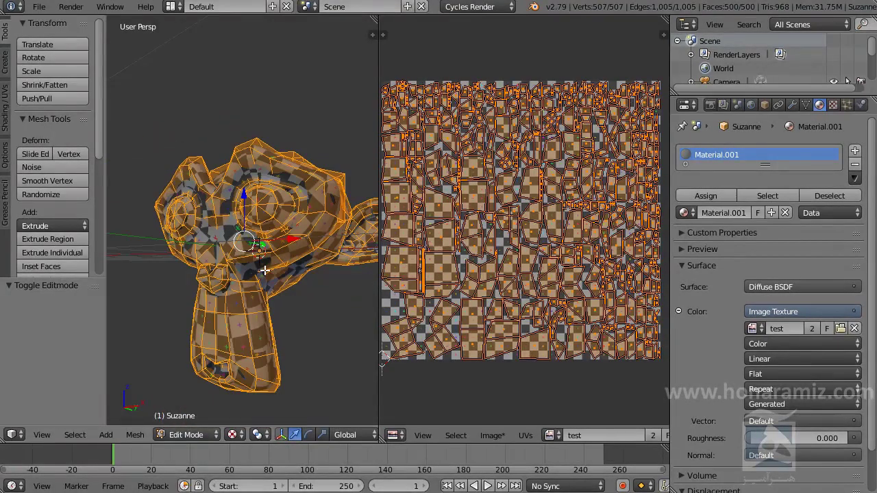
key("u")
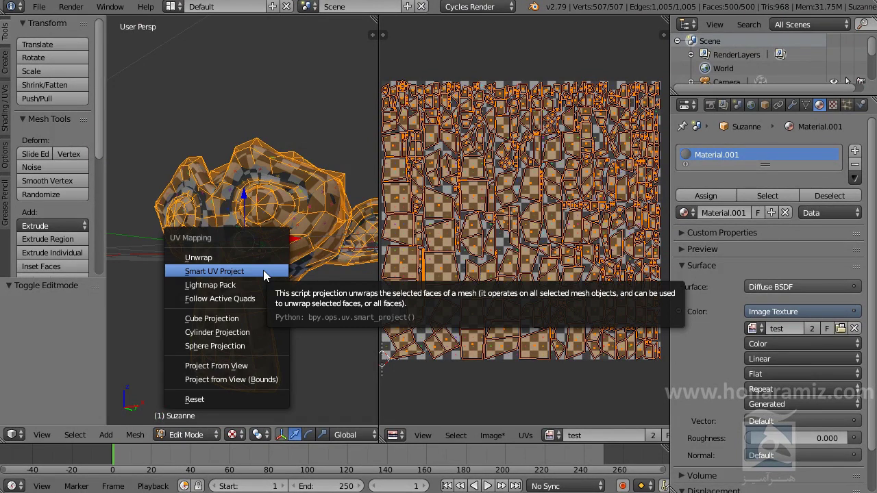
Project Suzanne's UVs from the current view into one monkey-shaped layout
left_click(247, 366)
scroll(532, 313, "up", 2)
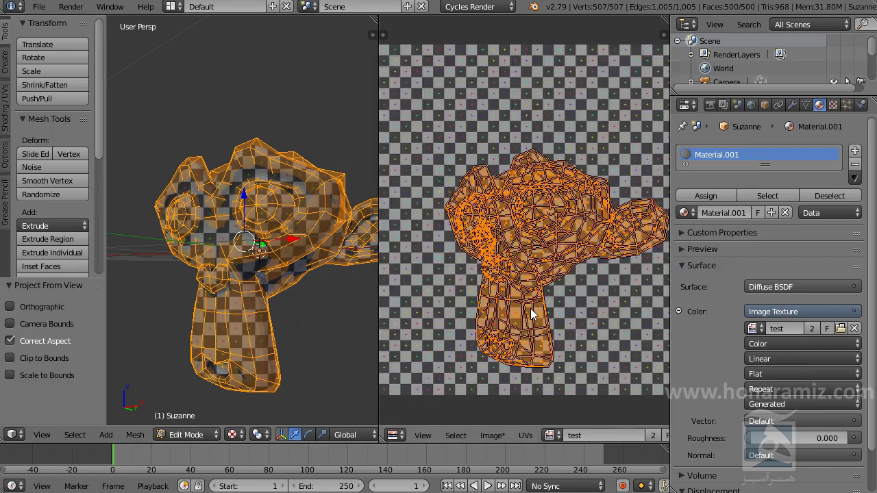
scroll(532, 314, "up", 3)
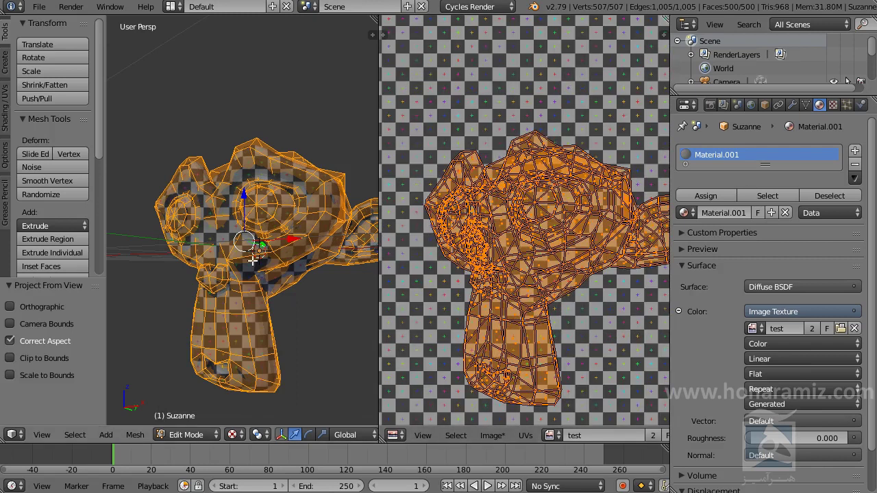
scroll(253, 261, "down", 2)
middle_click_drag(250, 281, 267, 274)
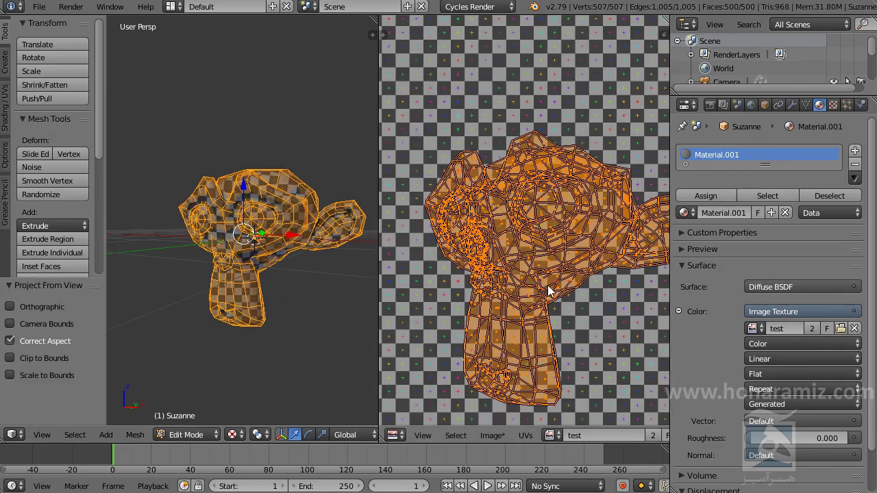
scroll(538, 290, "down", 4)
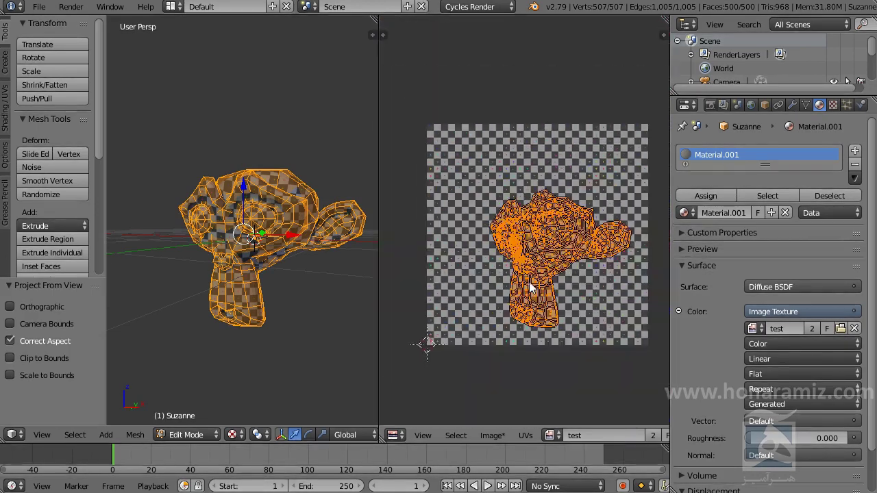
Check the checker texture in Object Mode, then return to Edit Mode and level the view
key("Tab")
mouse_move(280, 309)
middle_mouse_down()
mouse_move(231, 260)
mouse_move(268, 276)
mouse_move(129, 309)
mouse_move(272, 319)
mouse_move(187, 323)
mouse_move(156, 343)
mouse_move(124, 341)
mouse_move(335, 326)
mouse_move(306, 305)
mouse_move(130, 286)
mouse_move(379, 279)
mouse_move(257, 272)
mouse_move(226, 290)
mouse_move(145, 414)
mouse_move(293, 315)
mouse_move(278, 267)
mouse_move(285, 262)
mouse_move(272, 260)
middle_mouse_up()
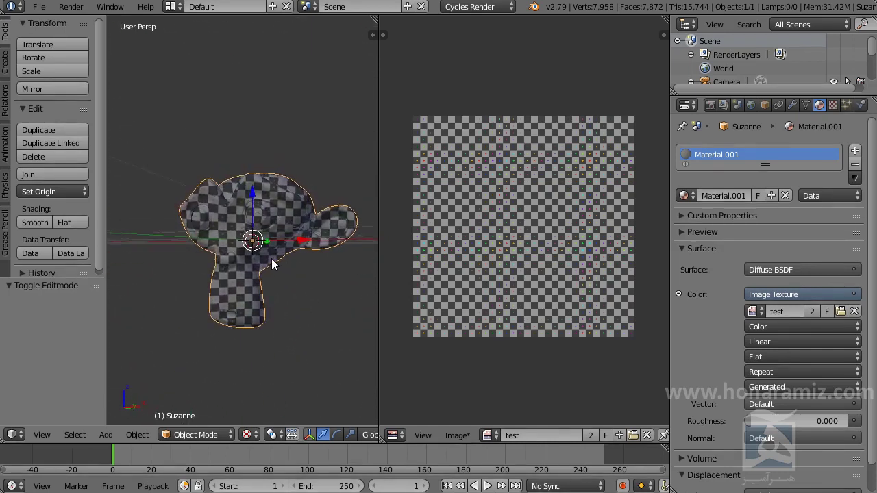
key("Tab")
scroll(548, 292, "up", 4)
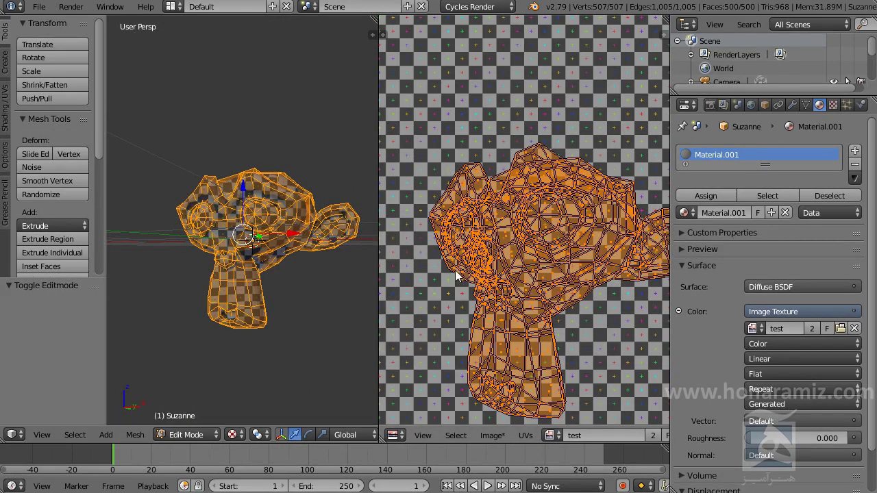
mouse_move(242, 256)
middle_mouse_down()
mouse_move(198, 336)
mouse_move(255, 307)
mouse_move(368, 300)
mouse_move(251, 294)
middle_mouse_up()
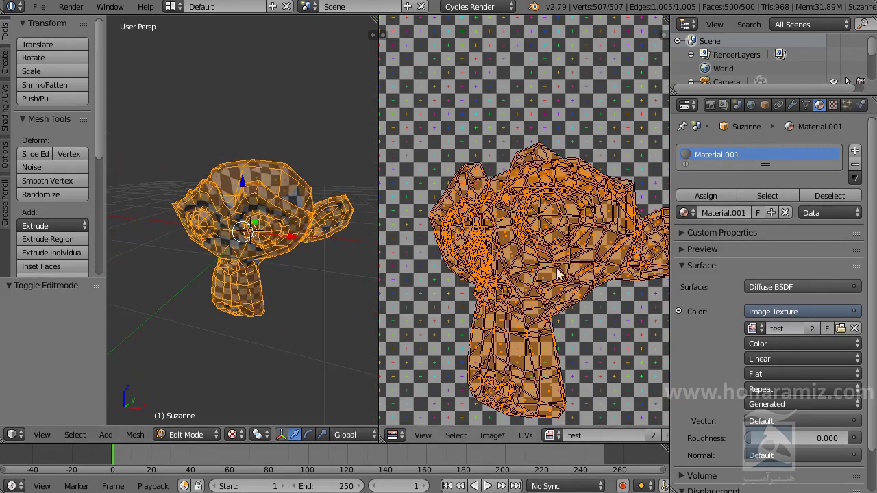
middle_click_drag(329, 301, 245, 251)
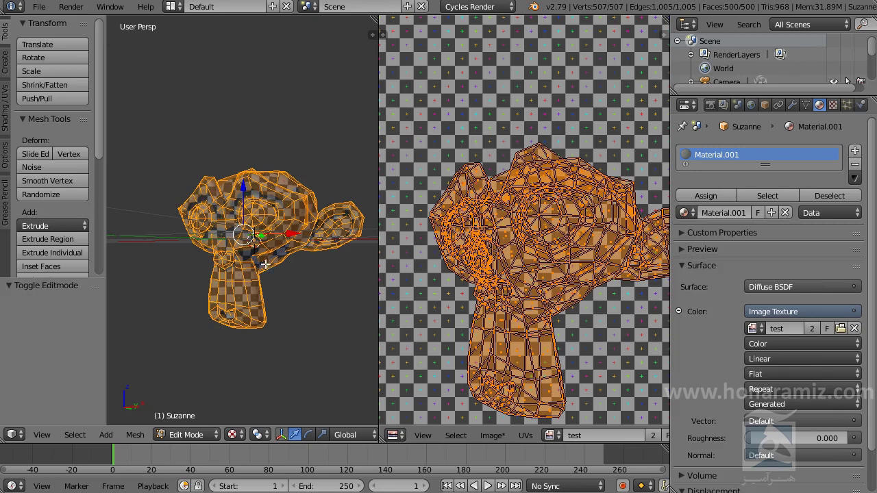
Apply Cube Projection to Suzanne's UVs and view the result from above
key("u")
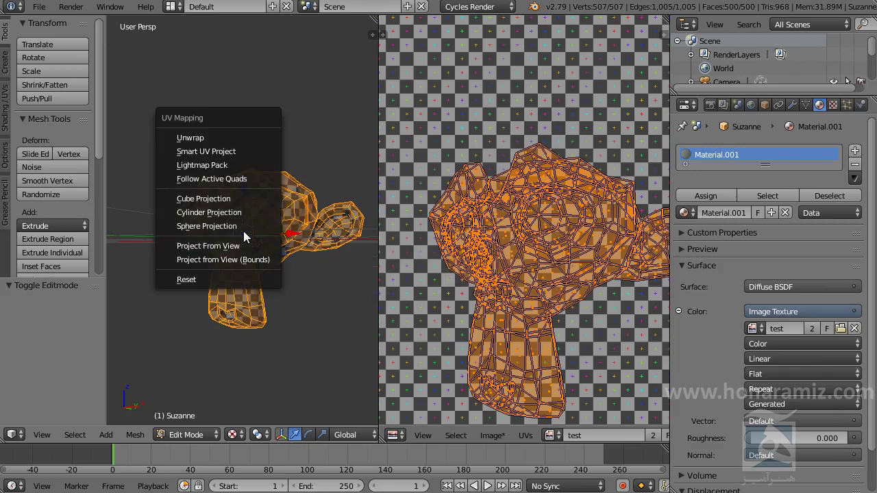
left_click(237, 199)
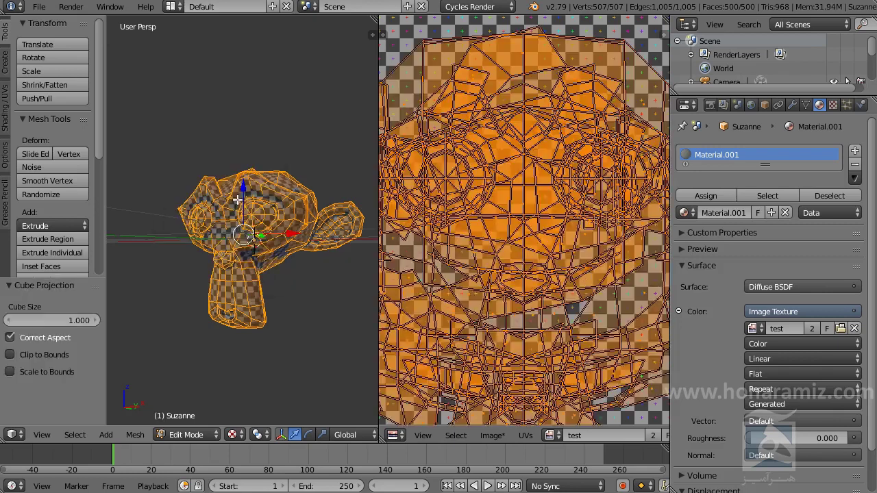
scroll(574, 259, "down", 3)
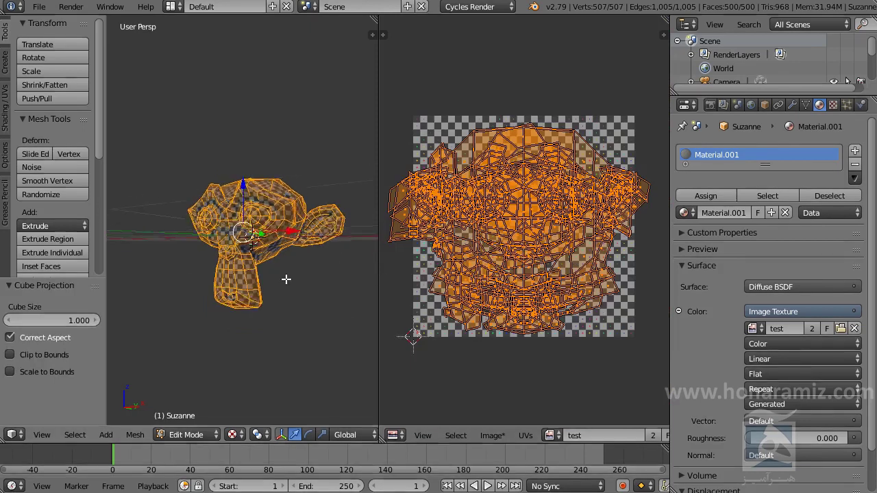
middle_click_drag(286, 278, 342, 246)
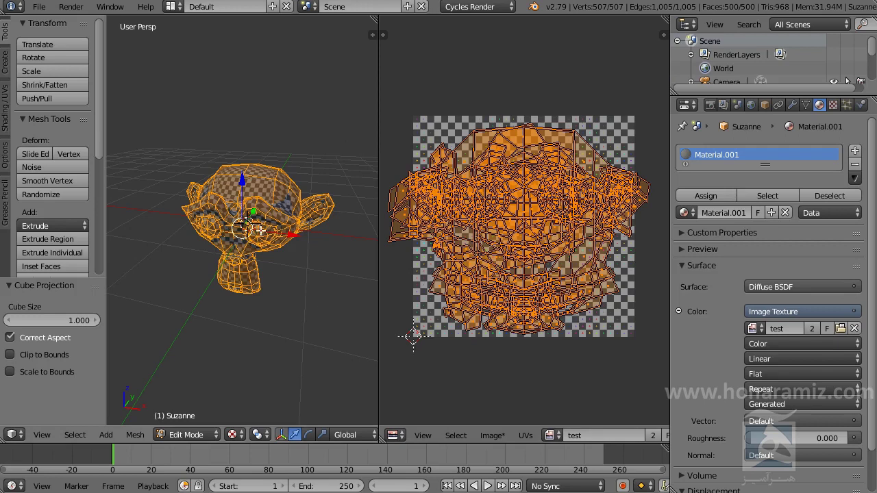
key("u")
key("u")
Apply Cylinder Projection to the UVs, turning Clip to Bounds on and back off
left_click(267, 234)
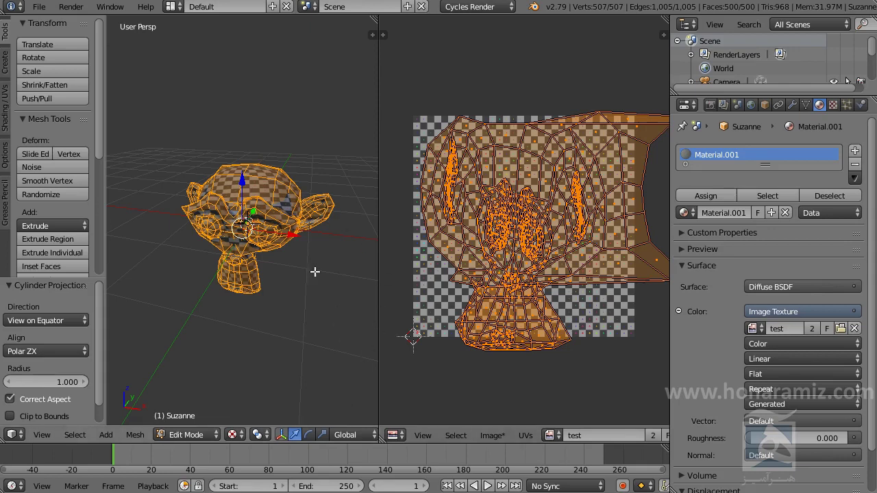
scroll(558, 279, "up", 1)
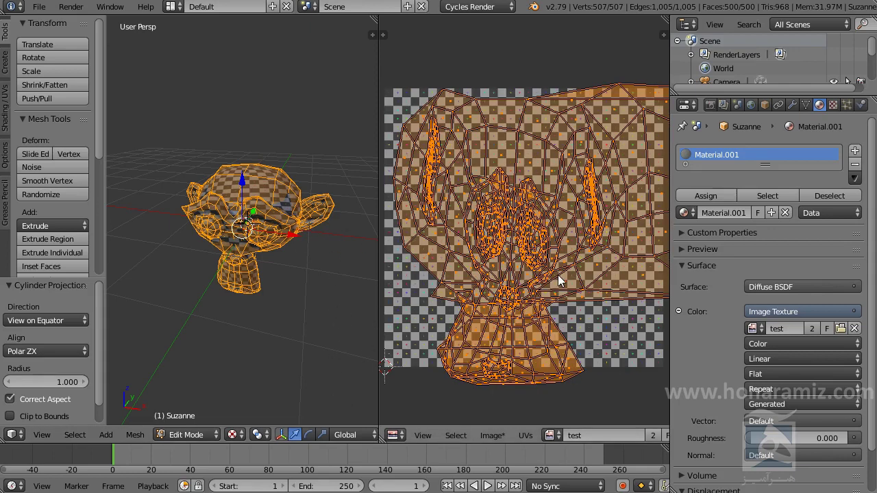
scroll(61, 384, "down", 1)
left_click(39, 399)
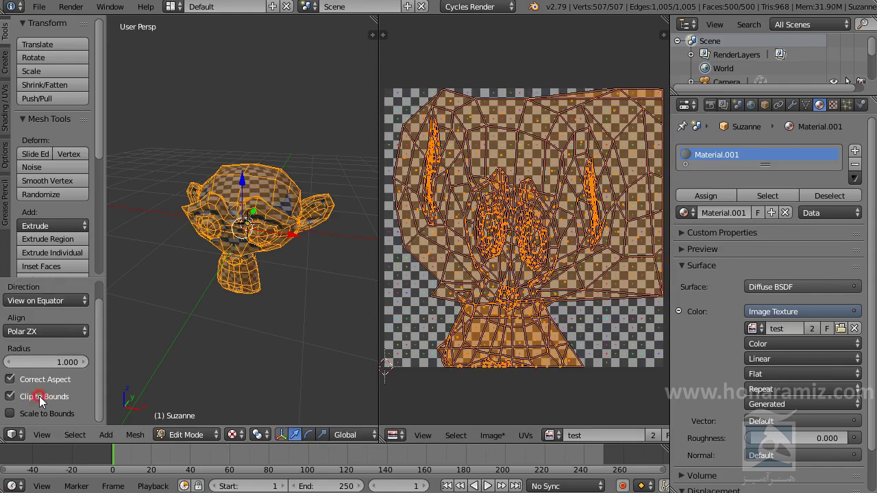
scroll(642, 159, "down", 1)
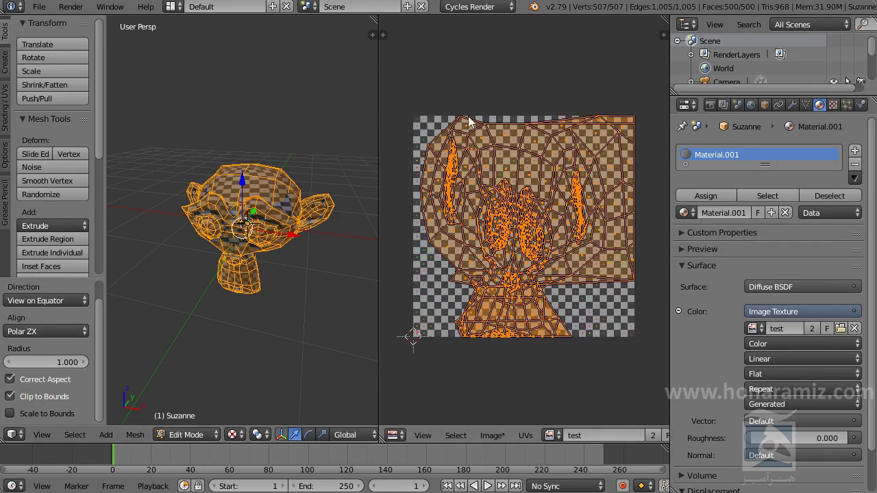
left_click(38, 398)
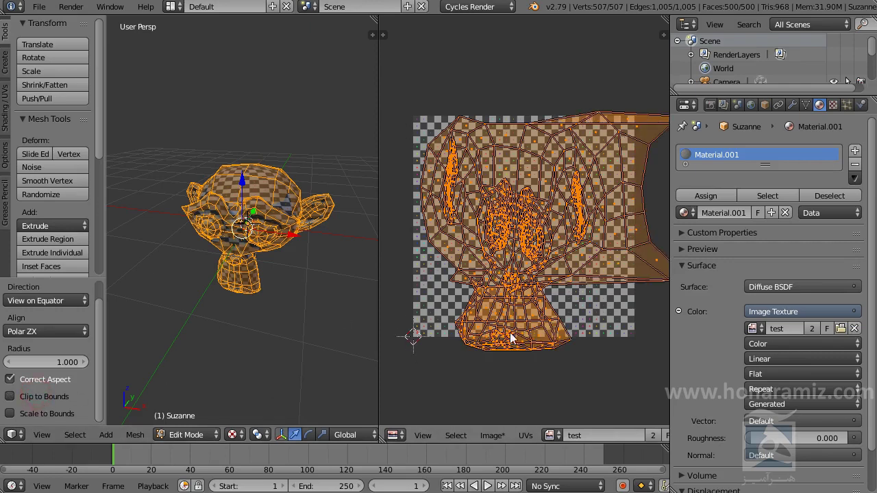
scroll(532, 285, "up", 2)
scroll(528, 281, "down", 2)
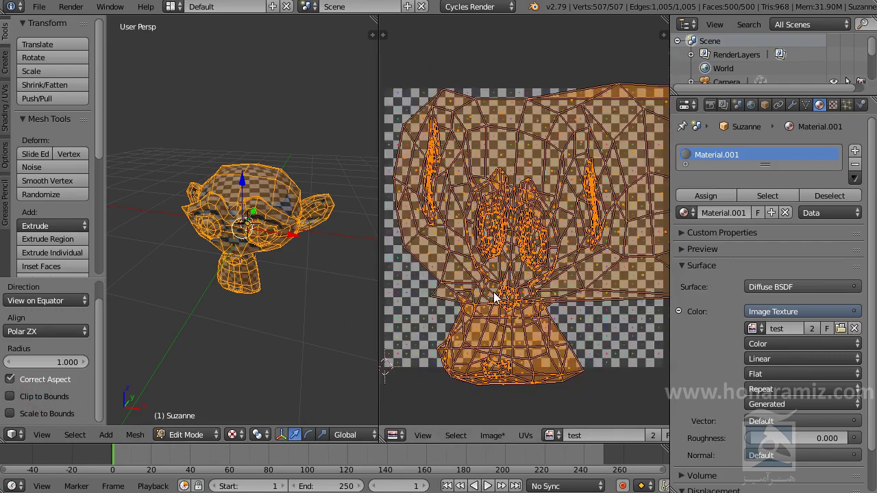
Re-project the UVs as a sphere, zoom in, and return to Object Mode
key("u")
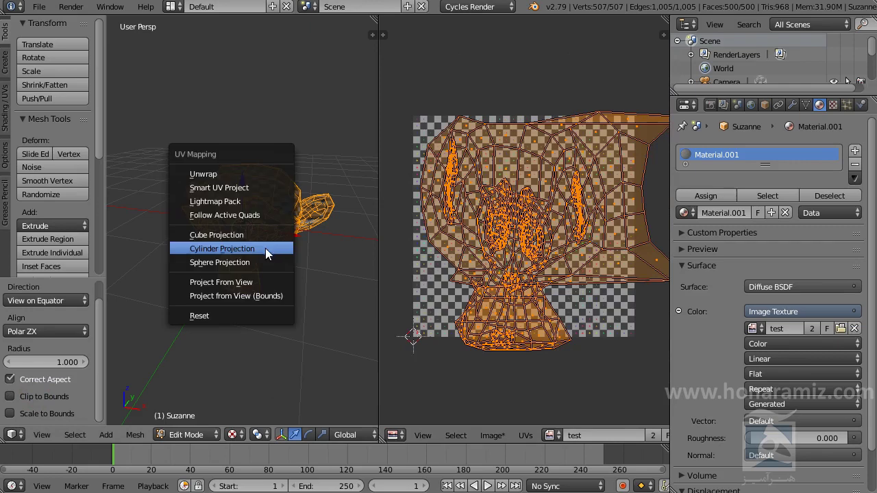
left_click(243, 264)
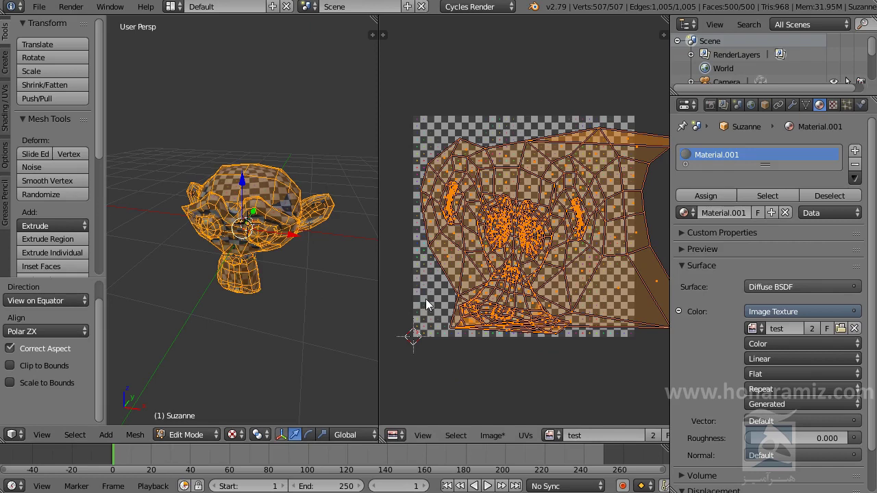
key("ctrl+z")
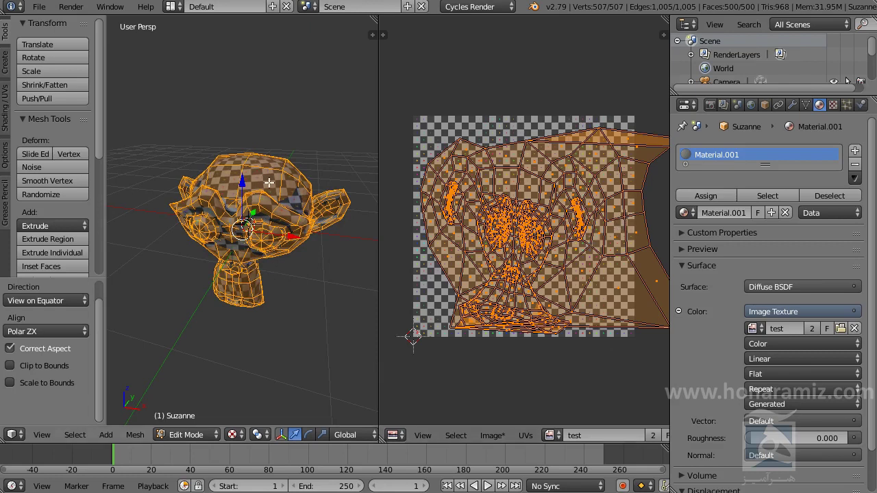
key("Tab")
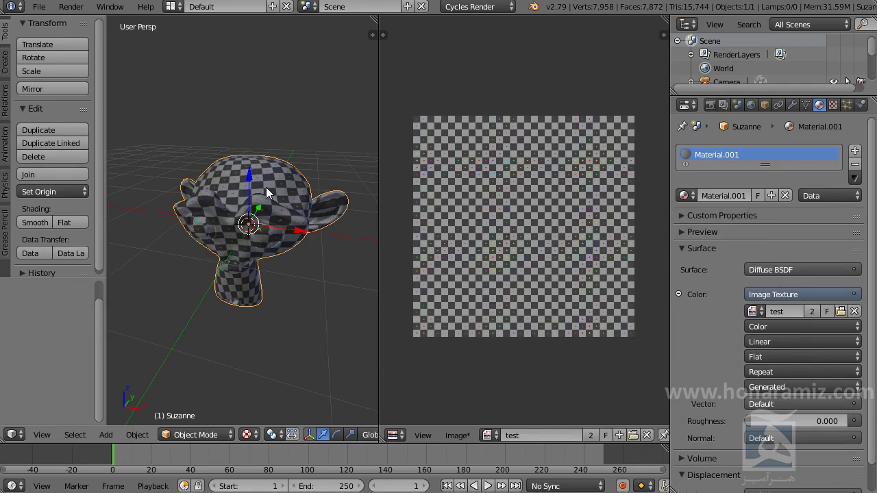
Reset Suzanne's UVs so each face fills the whole test image, then orbit in Object Mode
key("Tab")
middle_click_drag(266, 187, 236, 184)
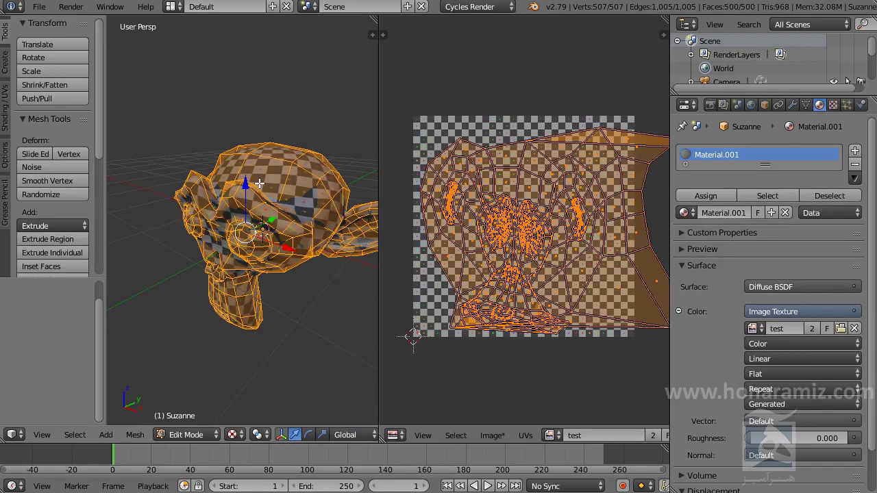
key("u")
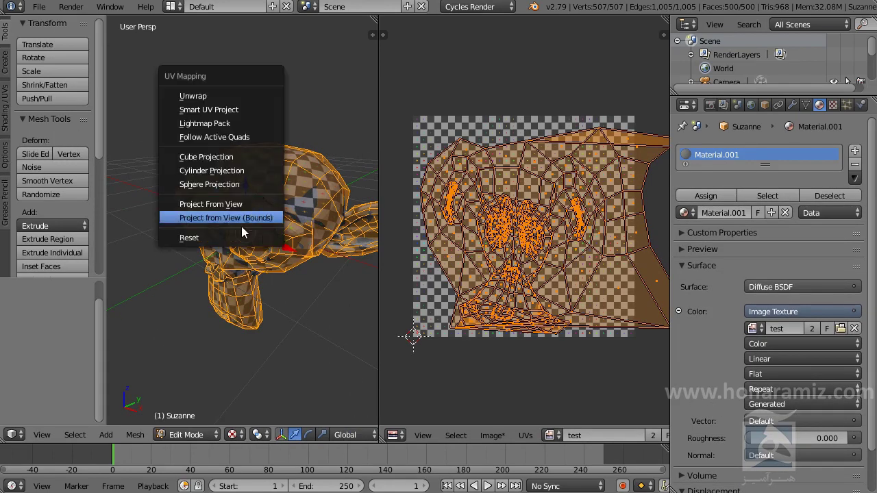
left_click(239, 236)
scroll(287, 220, "up", 4)
scroll(298, 202, "down", 4)
key("Tab")
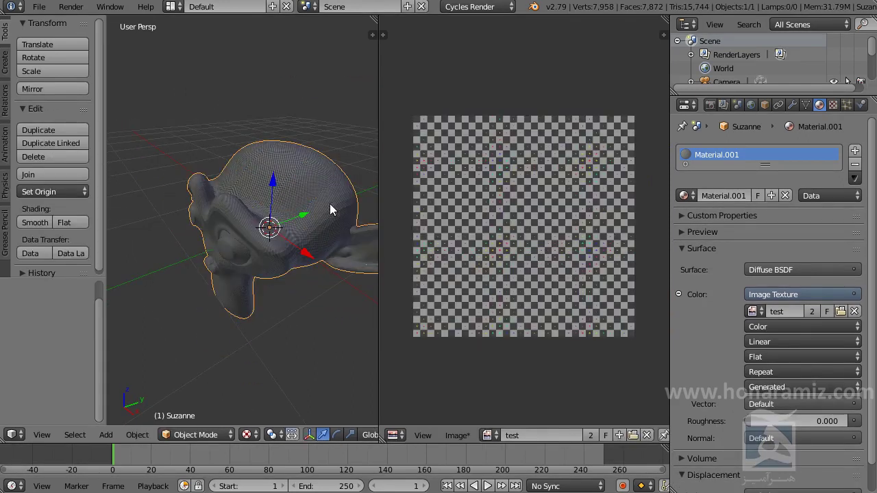
middle_click_drag(329, 209, 279, 202)
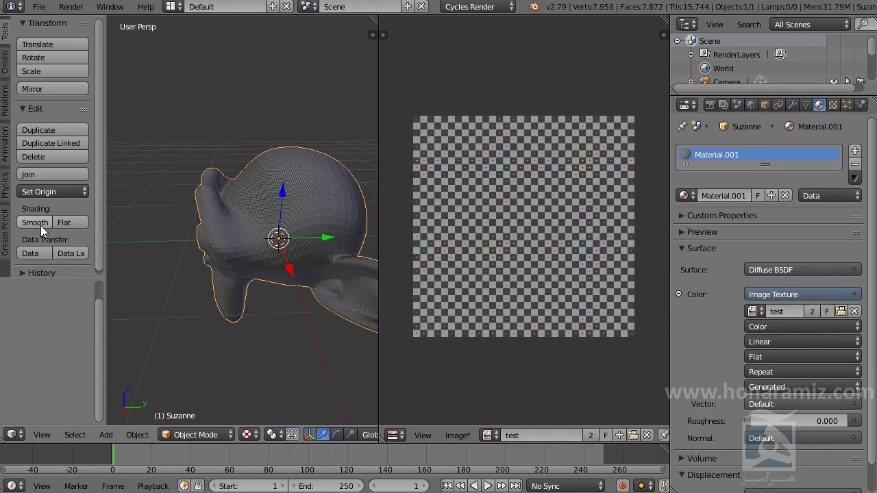
mouse_move(217, 224)
middle_mouse_down()
mouse_move(252, 218)
mouse_move(326, 238)
mouse_move(314, 188)
middle_mouse_up()
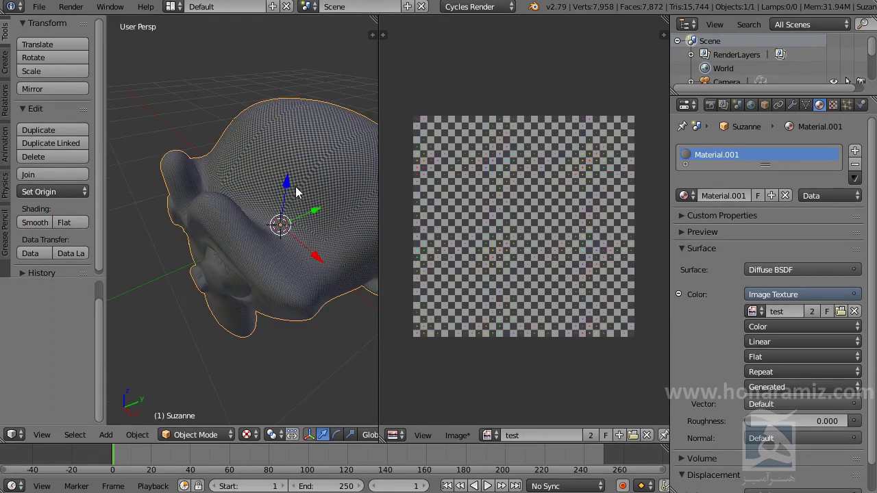
Enter Edit Mode with edge select and pick edges across the top of Suzanne's head
key("Tab")
key("ctrl+Tab")
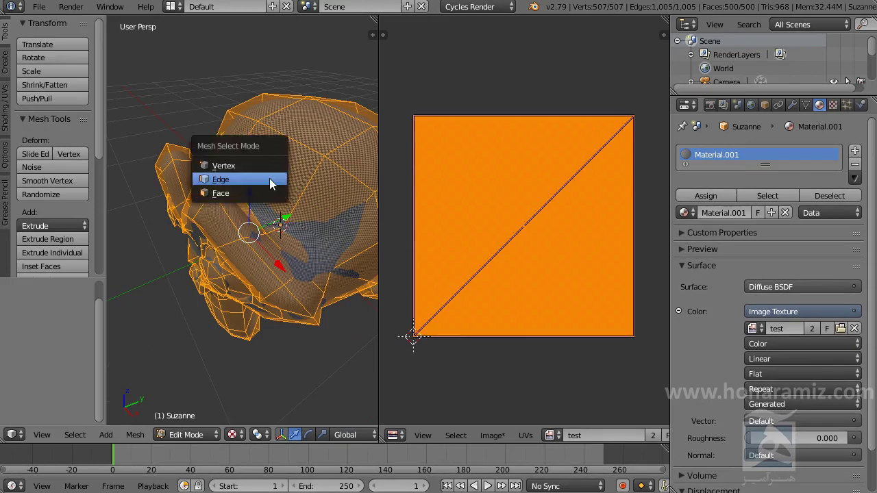
left_click(267, 182)
right_click(241, 150)
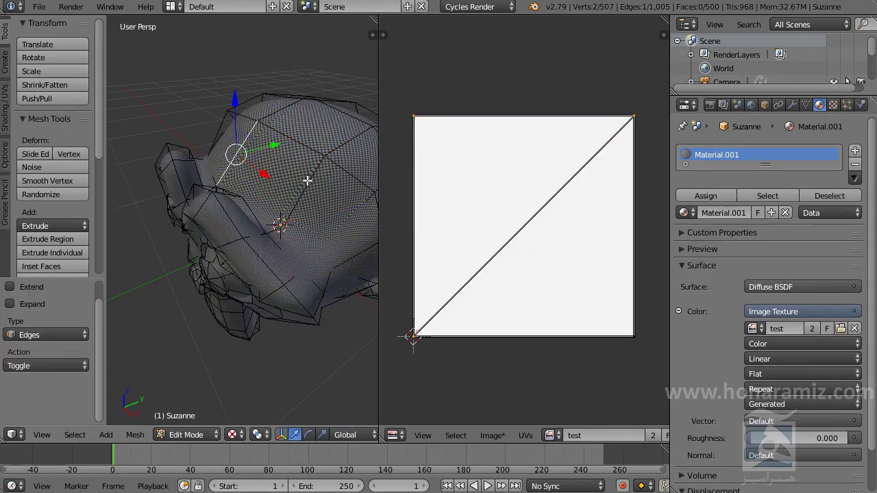
mouse_move(309, 125)
middle_mouse_down()
mouse_move(305, 120)
mouse_move(295, 186)
mouse_move(184, 206)
middle_mouse_up()
middle_click_drag(283, 166, 216, 174)
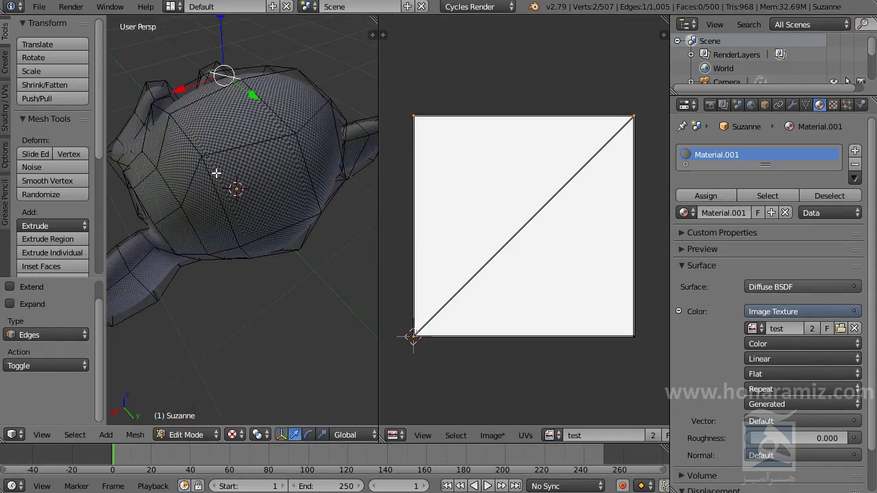
right_click(272, 114, "shift")
right_click(306, 164, "shift")
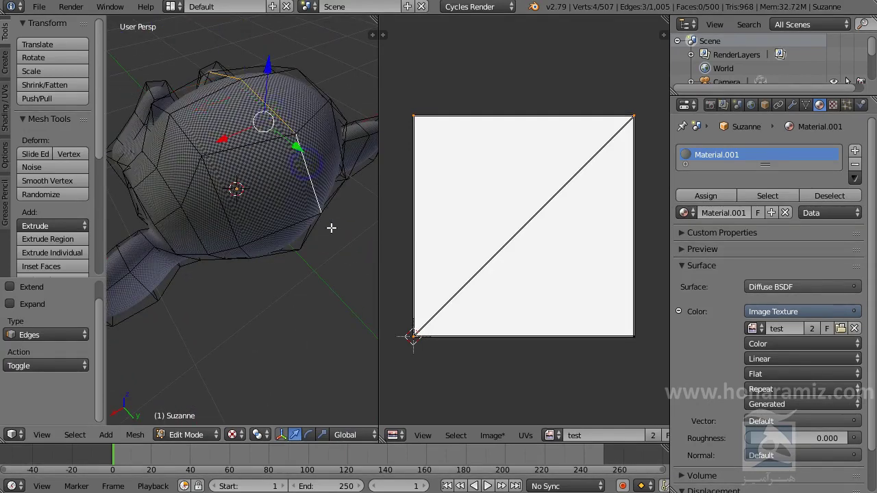
middle_click_drag(332, 227, 307, 199)
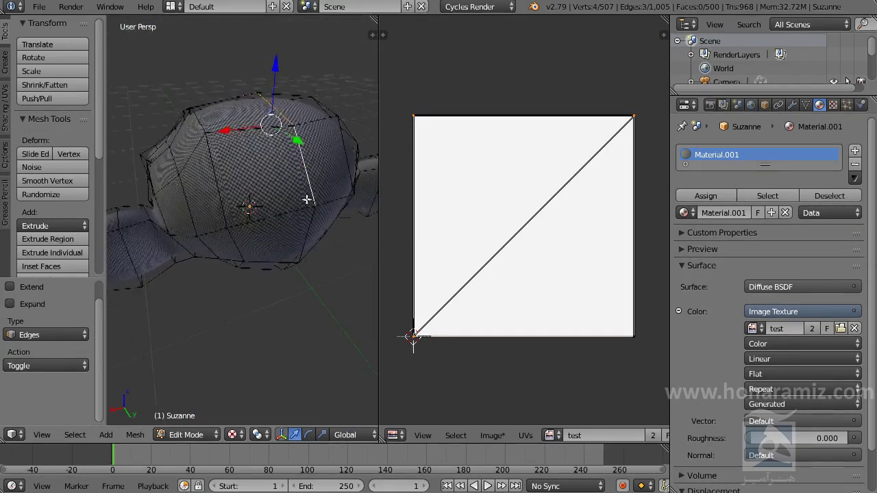
right_click(279, 114, "alt+shift")
mouse_move(286, 220)
middle_mouse_down()
mouse_move(295, 131)
mouse_move(315, 78)
mouse_move(126, 100)
mouse_move(215, 186)
mouse_move(235, 239)
mouse_move(331, 215)
middle_mouse_up()
Use circle select to drop the centre edge loop from the head selection
key("c")
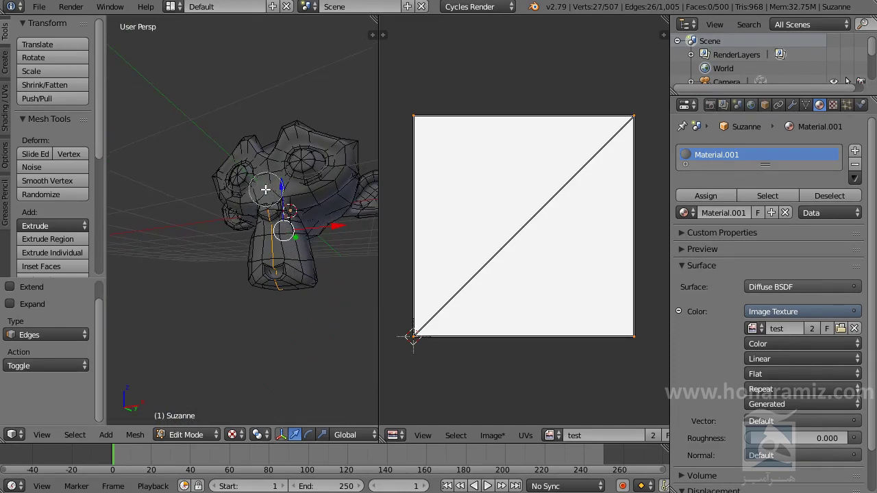
mouse_move(252, 187)
left_mouse_down()
mouse_move(273, 164)
mouse_move(300, 158)
left_mouse_up()
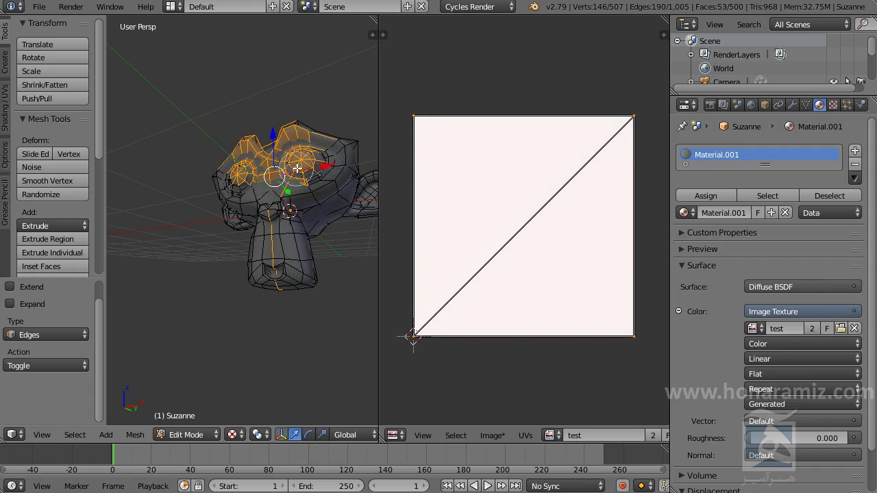
key("ctrl+z")
middle_click_drag(282, 185, 283, 189)
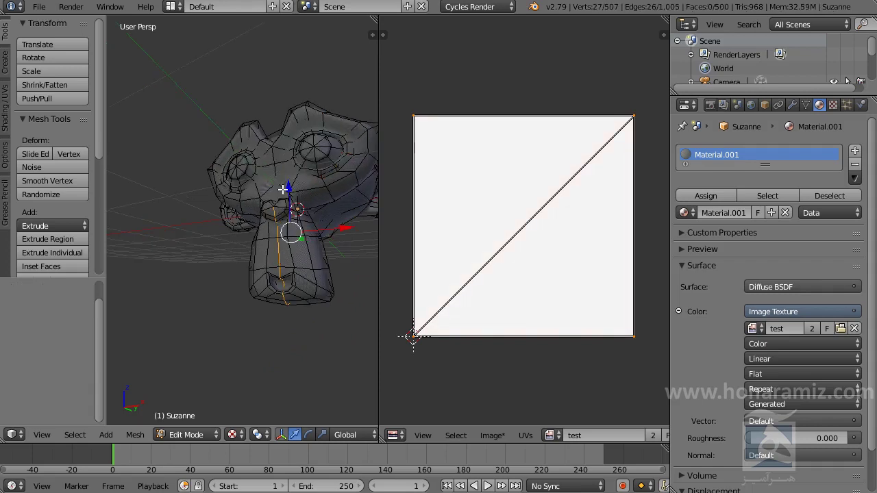
key("c")
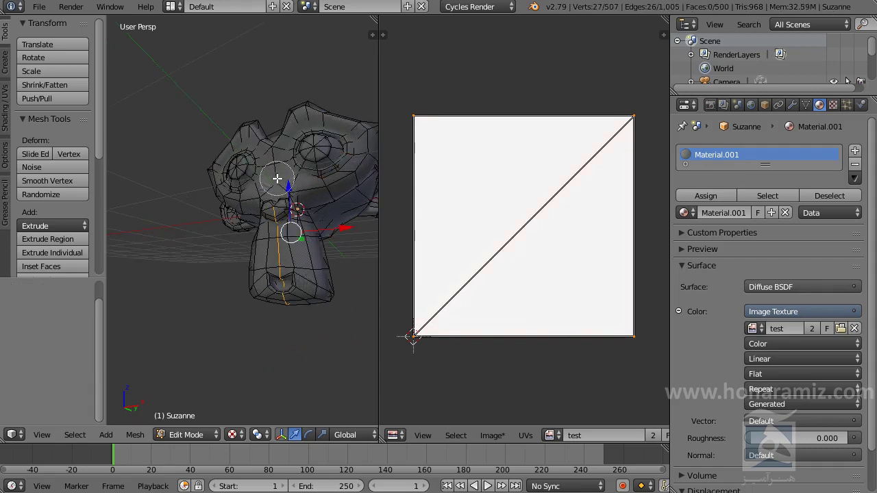
middle_click_drag(277, 178, 282, 284)
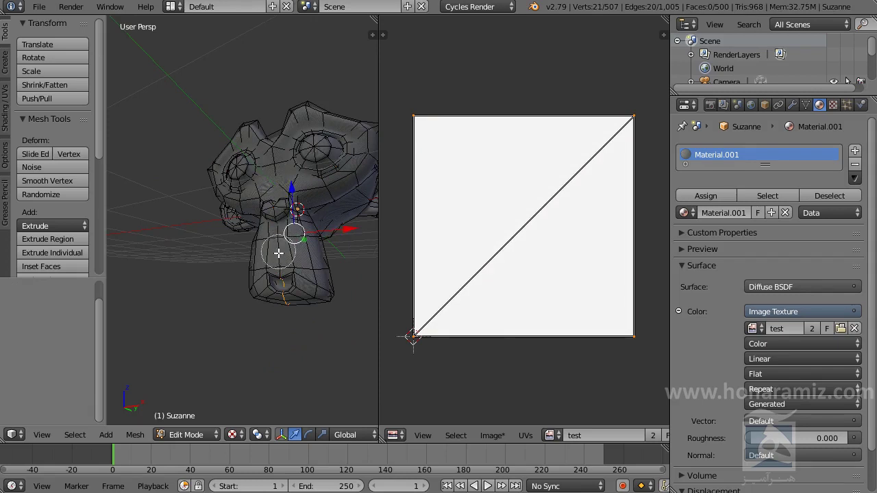
middle_click(282, 284)
key("Escape")
Switch to solid shading and add two more vertices on the side of the head
mouse_move(283, 284)
middle_mouse_down()
mouse_move(239, 245)
mouse_move(280, 233)
mouse_move(280, 268)
middle_mouse_up()
scroll(274, 274, "up", 2)
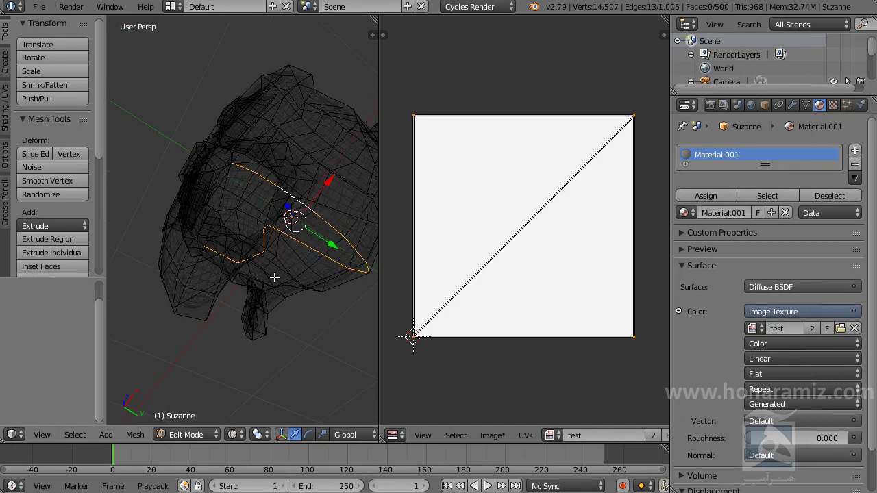
key("z")
right_click(224, 224, "shift")
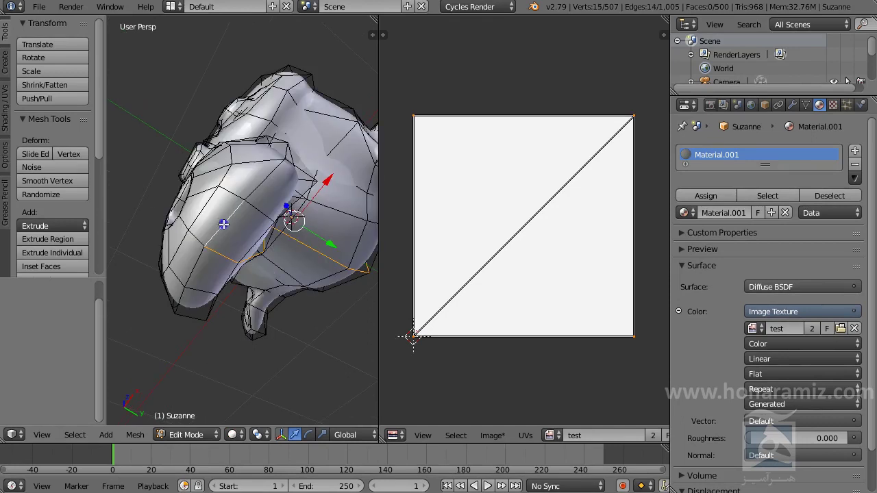
right_click(196, 266, "shift")
scroll(287, 227, "up", 2)
mouse_move(288, 226)
middle_mouse_down()
mouse_move(274, 260)
mouse_move(284, 281)
mouse_move(337, 222)
middle_mouse_up()
scroll(337, 222, "down", 3)
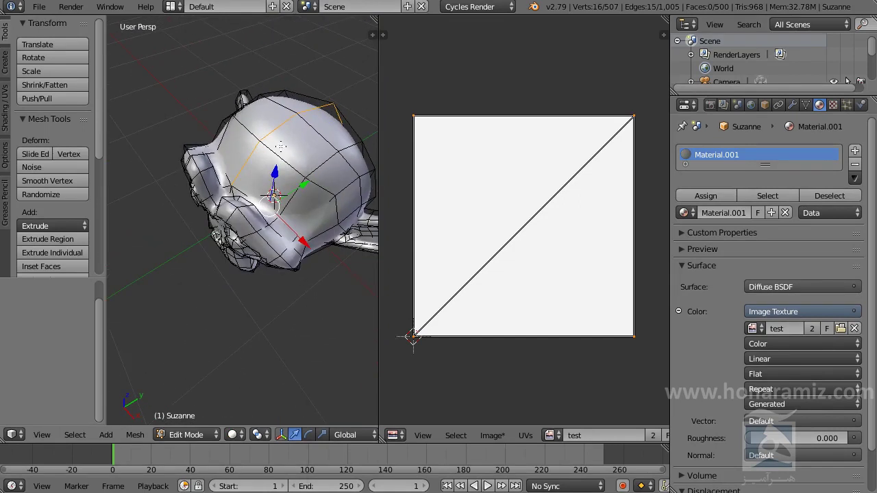
Mark the selected head edges as a UV seam with Ctrl+E
key("ctrl+e")
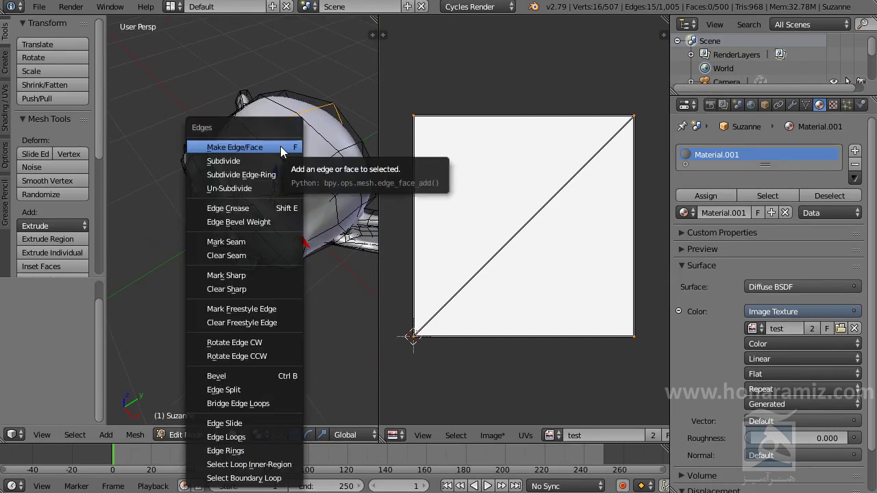
left_click(248, 242)
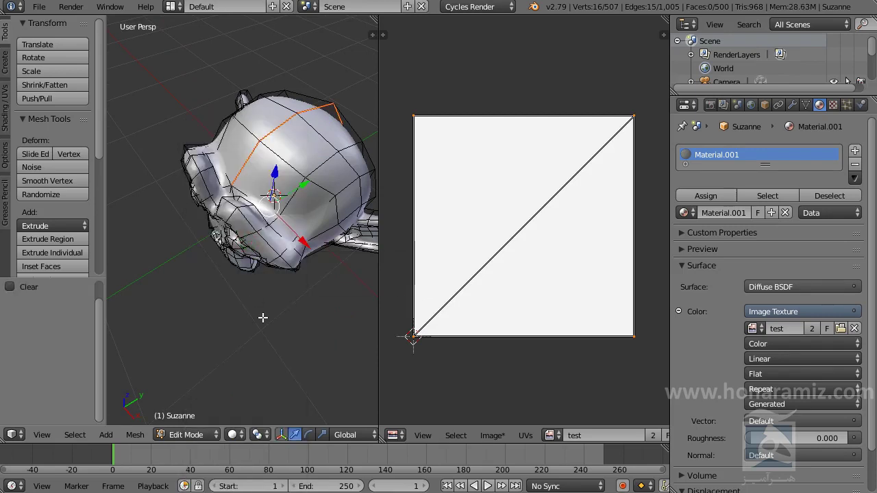
mouse_move(272, 330)
middle_mouse_down()
mouse_move(210, 306)
mouse_move(355, 258)
mouse_move(370, 184)
mouse_move(155, 166)
mouse_move(205, 257)
middle_mouse_up()
Select all of Suzanne's faces and unwrap them into UV islands
key("a")
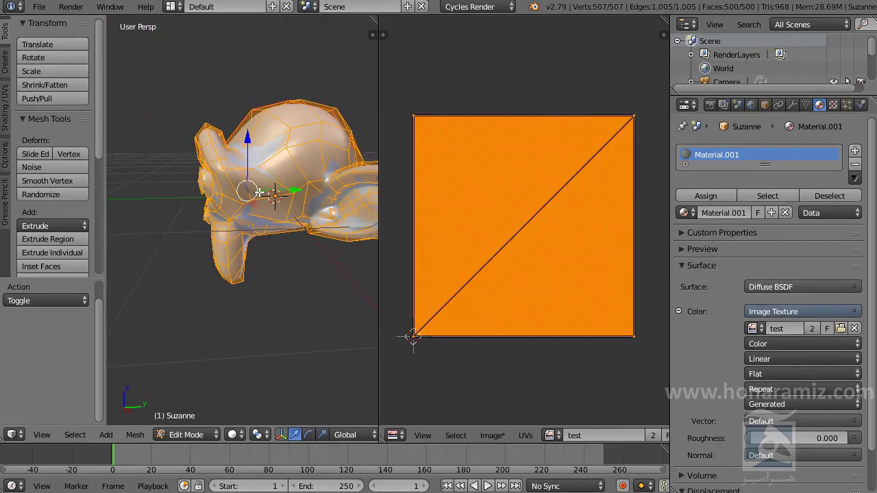
middle_click_drag(260, 192, 354, 205)
key("u")
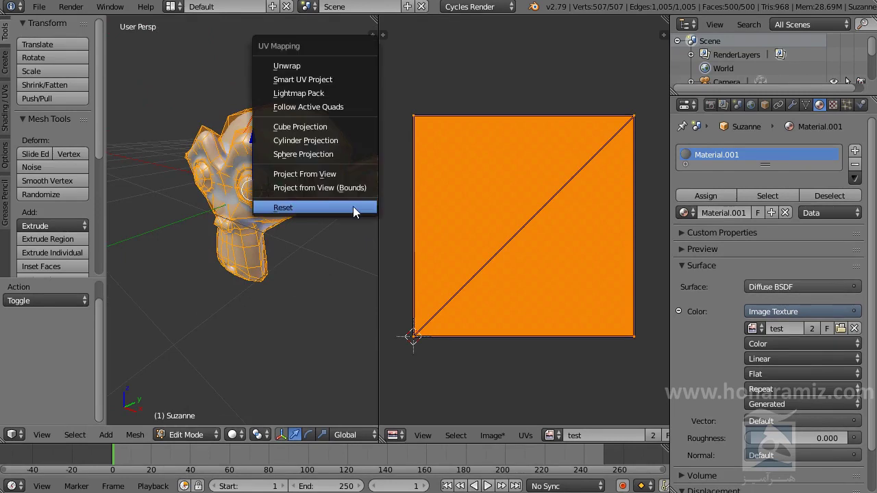
left_click(304, 68)
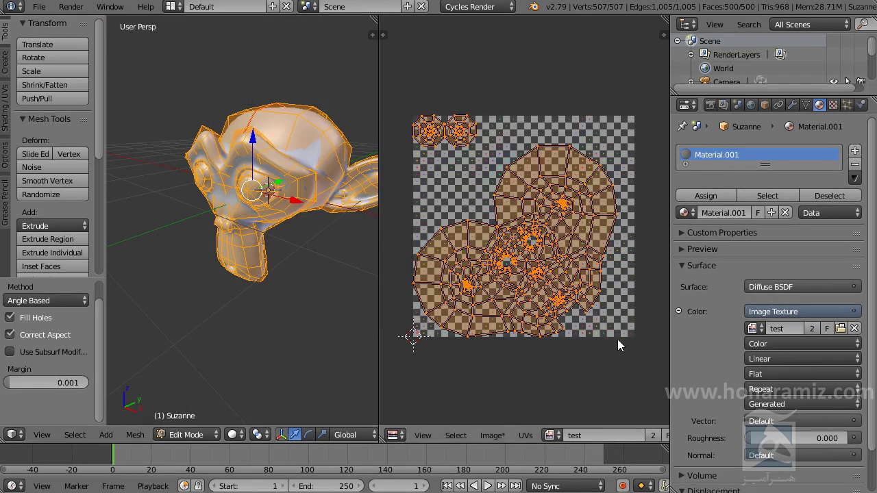
scroll(617, 339, "up", 2)
scroll(564, 303, "down", 2)
scroll(525, 286, "up", 2)
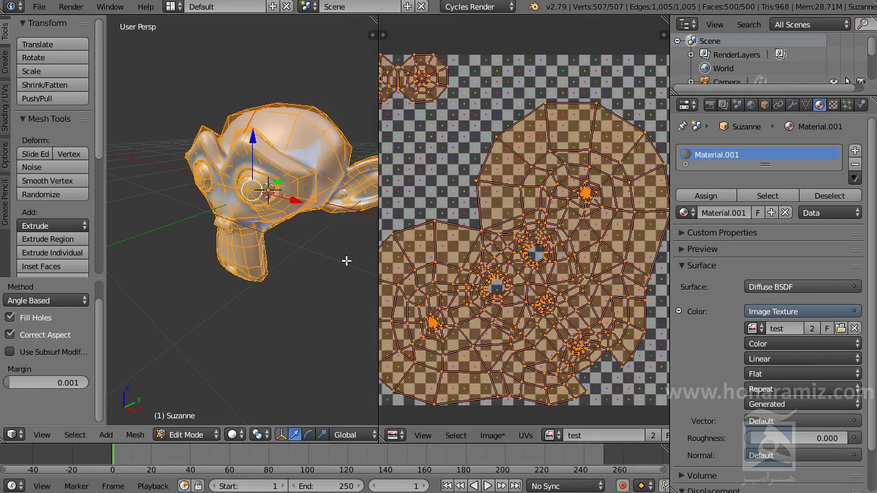
Preview Suzanne in Texture shading, return to Edit Mode, and show the UV editor sidebar
key("Tab")
key("alt+z")
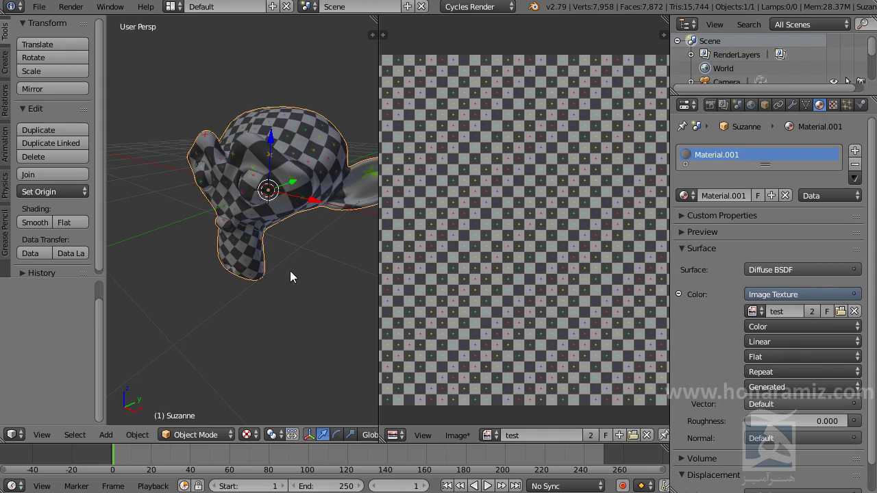
left_click(246, 435)
left_click(267, 372)
mouse_move(308, 233)
middle_mouse_down()
mouse_move(133, 227)
mouse_move(192, 222)
mouse_move(114, 226)
mouse_move(296, 217)
mouse_move(289, 220)
mouse_move(280, 184)
middle_mouse_up()
key("Tab")
scroll(547, 239, "down", 2)
scroll(546, 239, "up", 2)
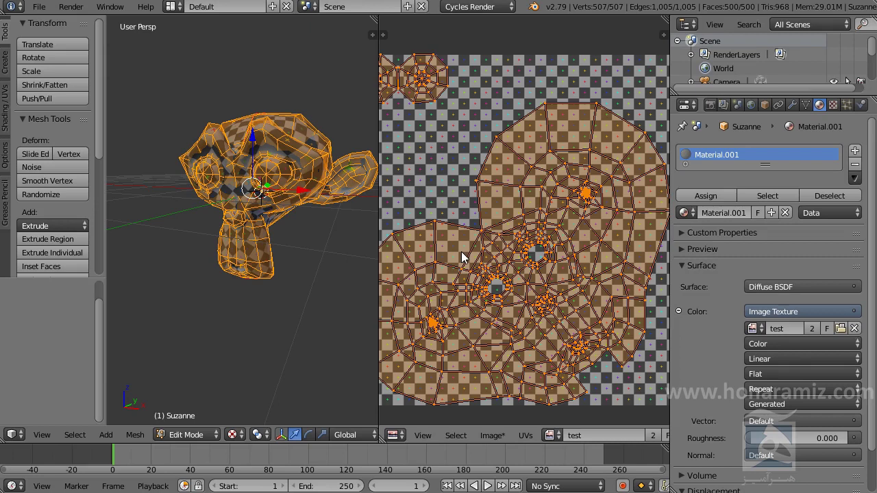
key("n")
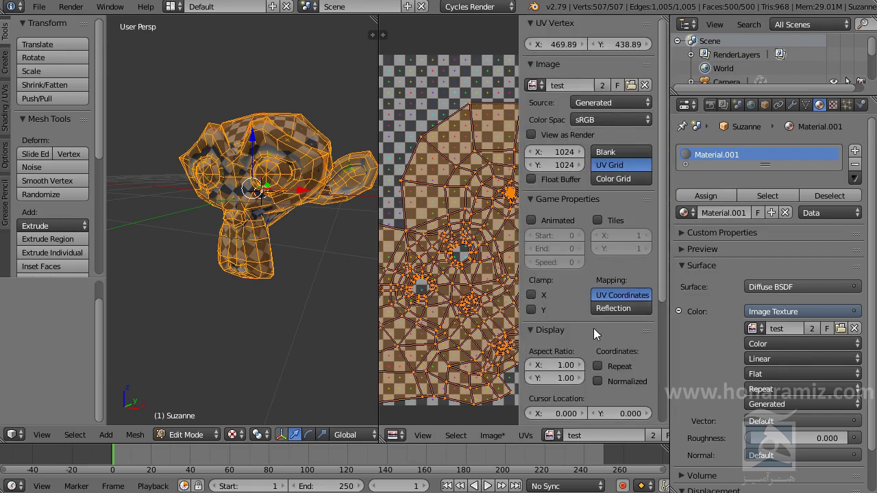
Enable Stretch display in the UV sidebar, then hide the sidebar and centre the islands
scroll(600, 264, "down", 3)
scroll(601, 295, "down", 1)
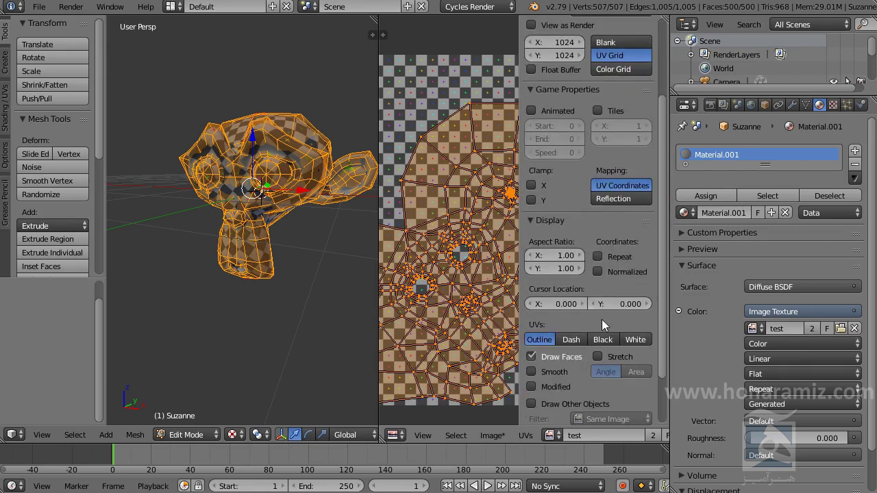
scroll(597, 316, "down", 2)
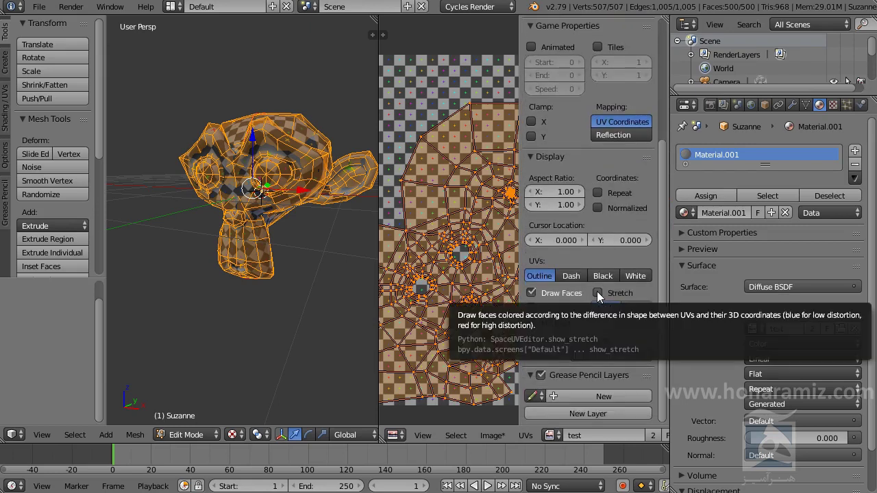
left_click(599, 293)
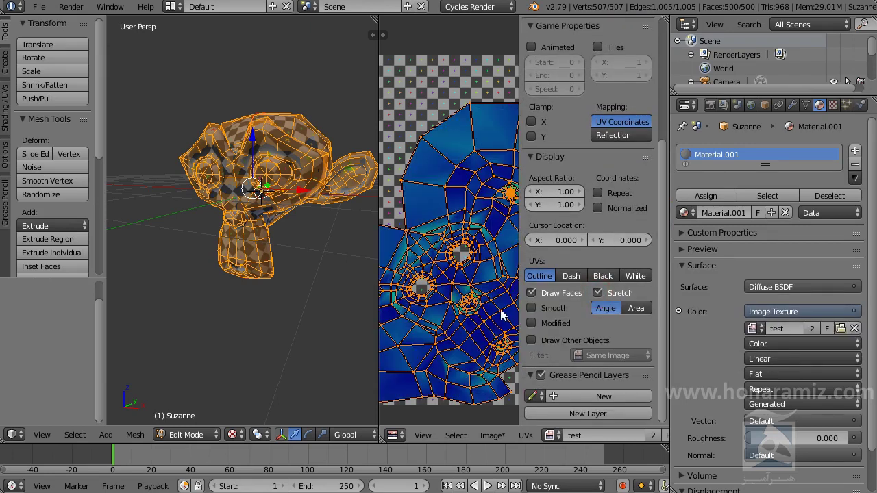
key("n")
scroll(578, 312, "down", 3)
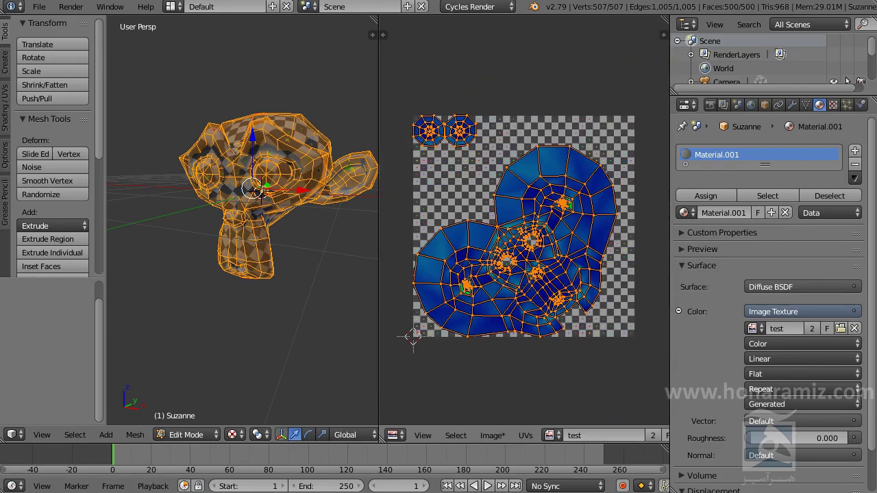
scroll(562, 274, "up", 3)
middle_click_drag(562, 273, 555, 191)
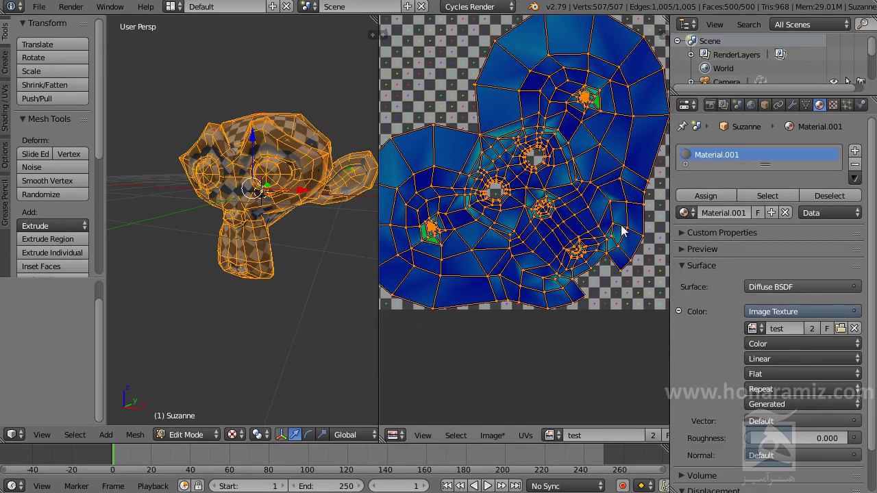
scroll(619, 183, "up", 2)
scroll(619, 184, "up", 1)
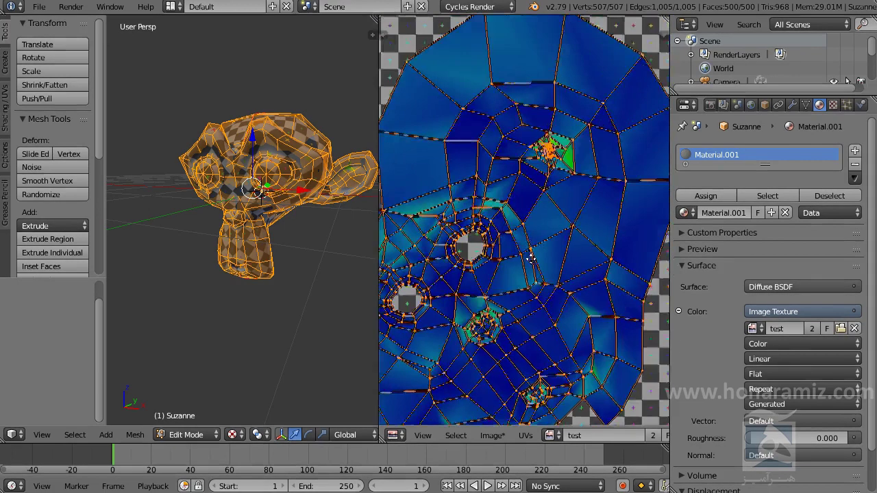
scroll(541, 267, "up", 2)
scroll(576, 185, "up", 1)
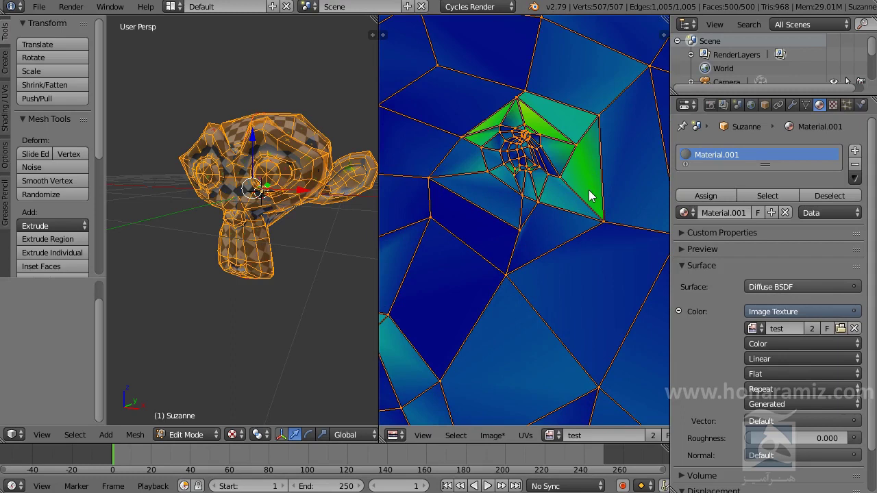
scroll(580, 153, "down", 4)
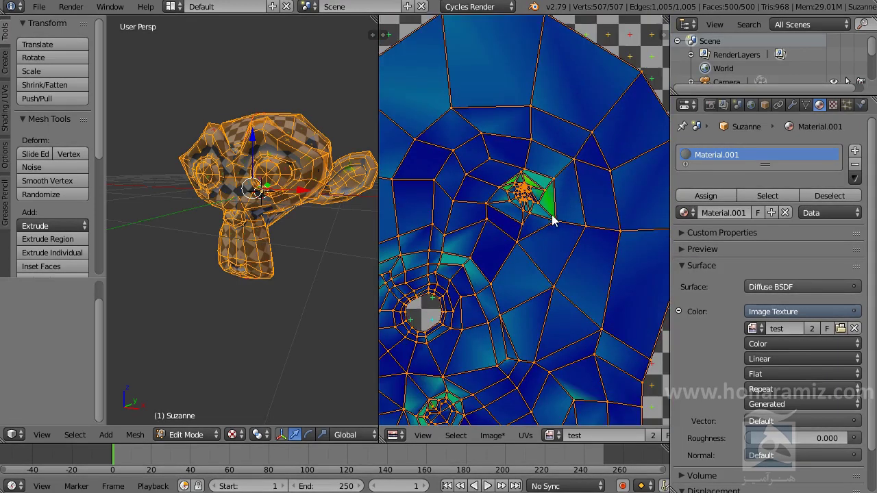
scroll(554, 219, "down", 2)
Try dragging the selected UV points, then undo the stretched move
key("a")
scroll(540, 94, "up", 1)
scroll(513, 313, "up", 1)
mouse_move(512, 313)
right_mouse_down()
mouse_move(527, 265)
mouse_move(570, 405)
mouse_move(558, 385)
mouse_move(583, 287)
mouse_move(552, 325)
right_mouse_up()
scroll(550, 322, "down", 1)
scroll(546, 313, "down", 1)
key("ctrl+z")
scroll(534, 325, "up", 2)
scroll(548, 240, "up", 2)
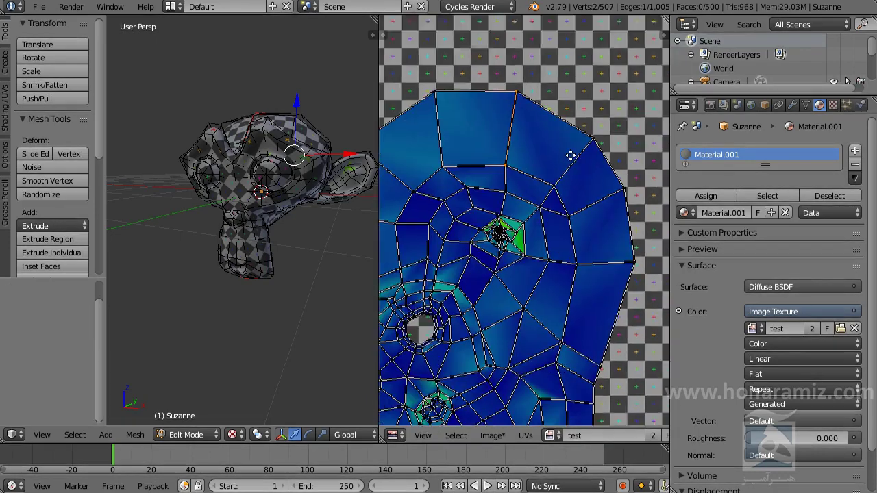
scroll(572, 161, "up", 1)
scroll(580, 180, "down", 2)
Move a UV vertex near the head island's lower edge to a new position
middle_click_drag(532, 220, 534, 130)
scroll(538, 144, "up", 2)
scroll(529, 158, "up", 2)
scroll(534, 233, "up", 2)
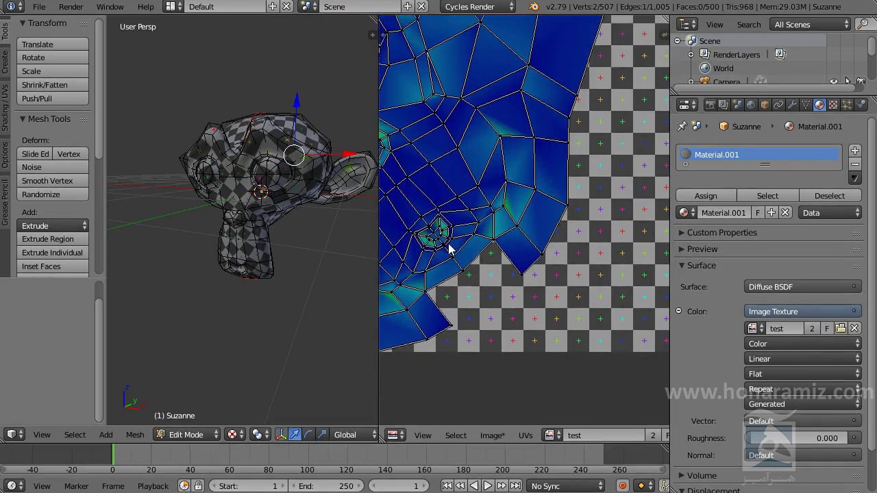
scroll(452, 247, "up", 1)
right_click(488, 198)
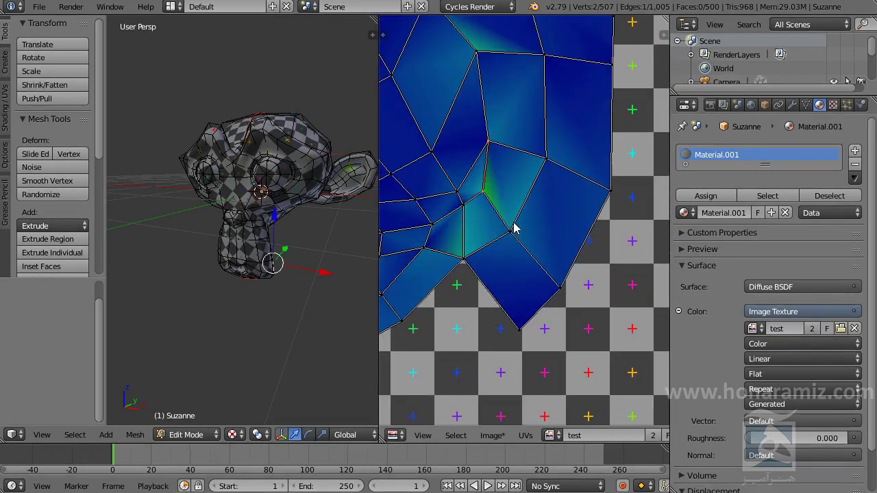
key("g")
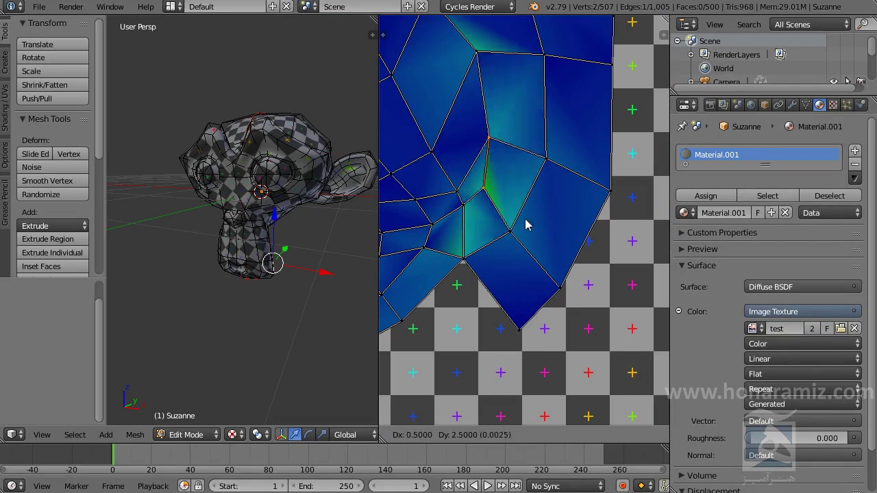
left_click(521, 217)
scroll(521, 215, "down", 2)
scroll(521, 217, "down", 2)
scroll(521, 217, "down", 2)
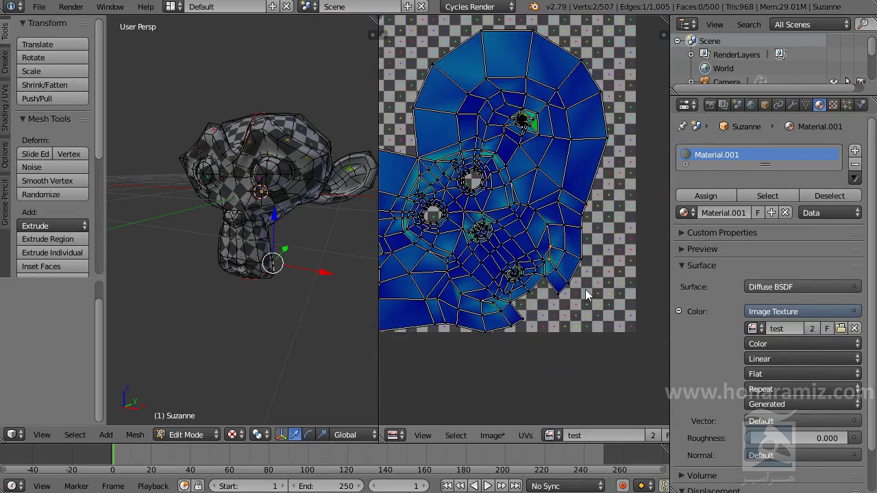
scroll(561, 284, "up", 3)
middle_click_drag(547, 105, 595, 247)
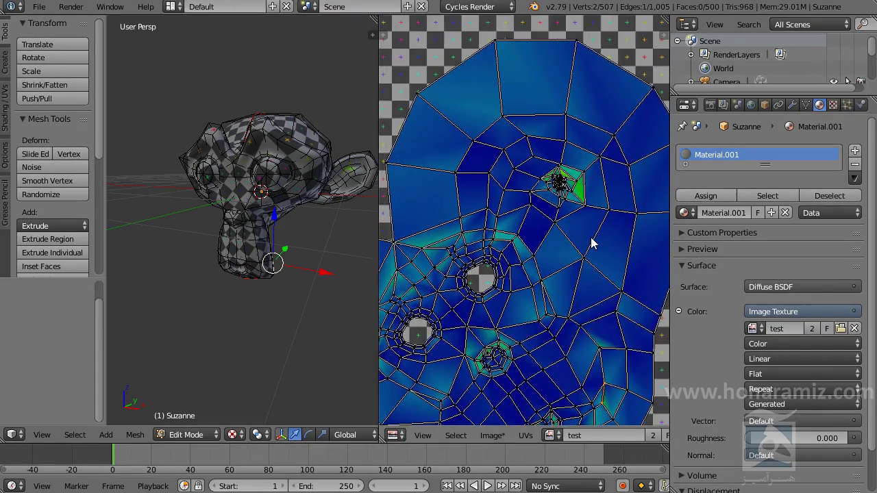
scroll(569, 274, "up", 1)
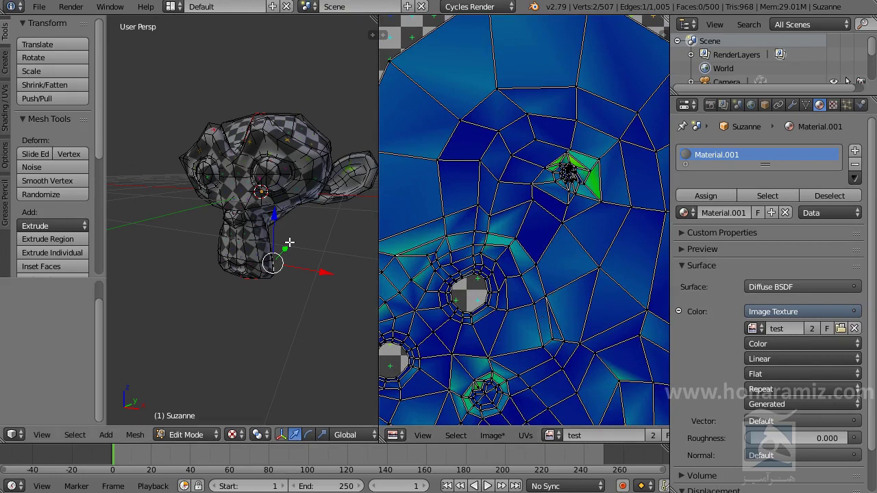
scroll(521, 226, "down", 2)
scroll(206, 205, "up", 2)
Orbit toward Suzanne's ear and switch mesh selection to Edge mode
middle_click_drag(206, 206, 274, 236)
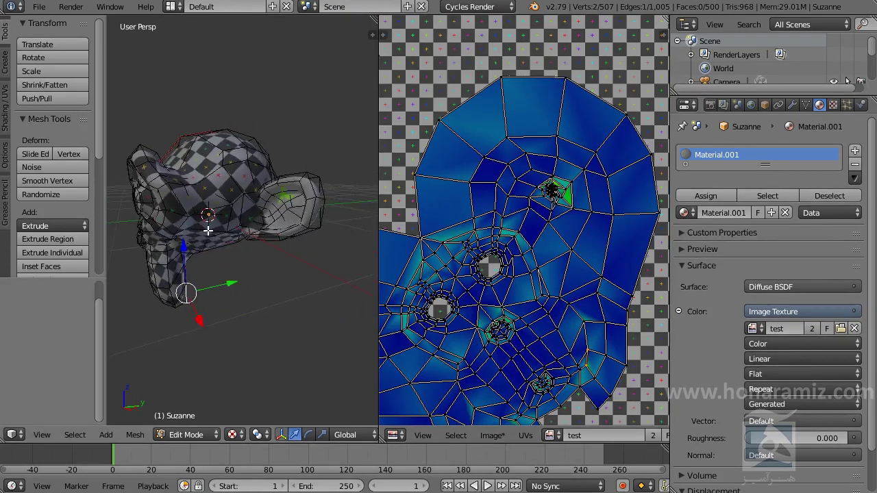
scroll(274, 236, "up", 2)
scroll(274, 236, "up", 2)
scroll(264, 219, "down", 1)
key("ctrl+Tab")
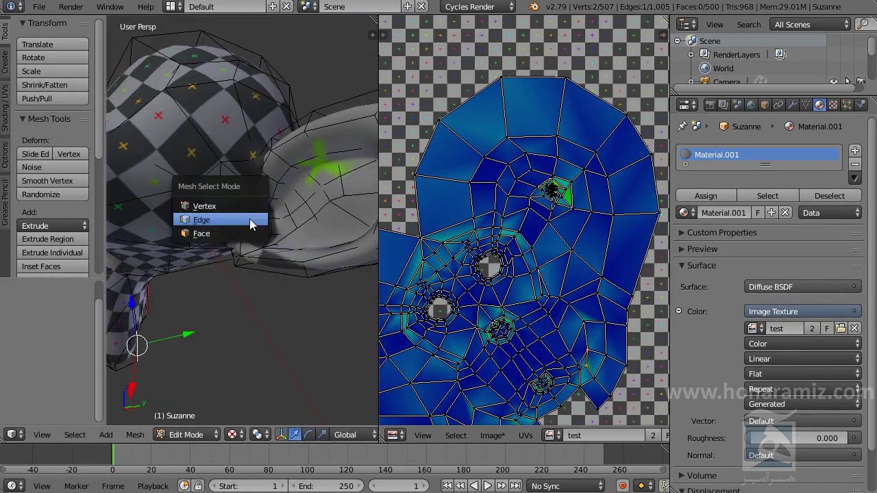
left_click(244, 220)
Disable the Subdivision Surface modifier in the viewport and inspect the raw mesh
key("z")
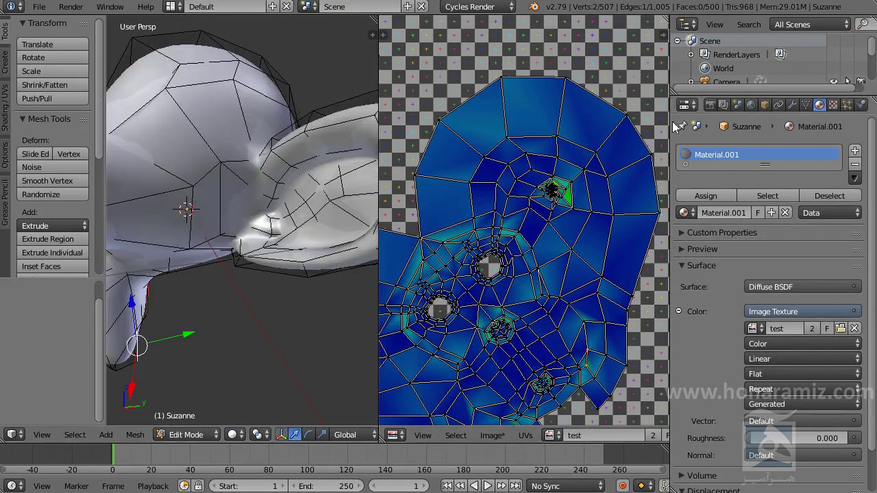
left_click(793, 106)
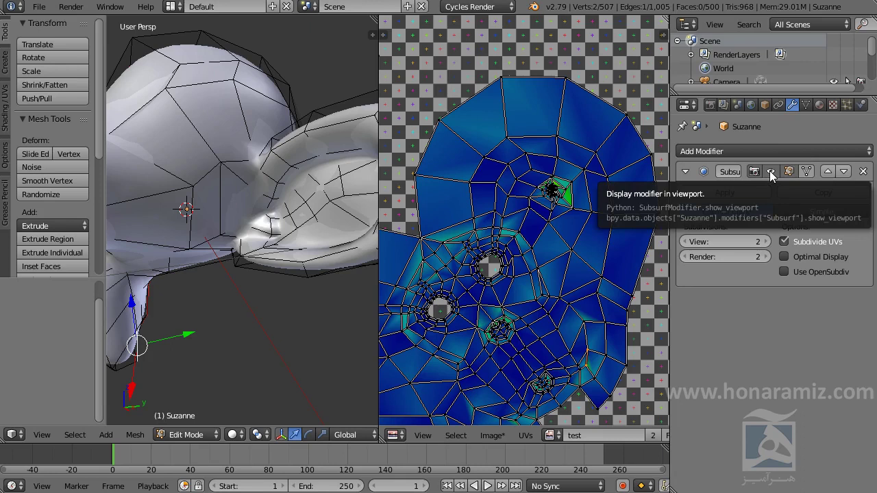
left_click(771, 173)
mouse_move(243, 192)
middle_mouse_down()
mouse_move(246, 224)
mouse_move(164, 236)
mouse_move(130, 220)
middle_mouse_up()
key("z")
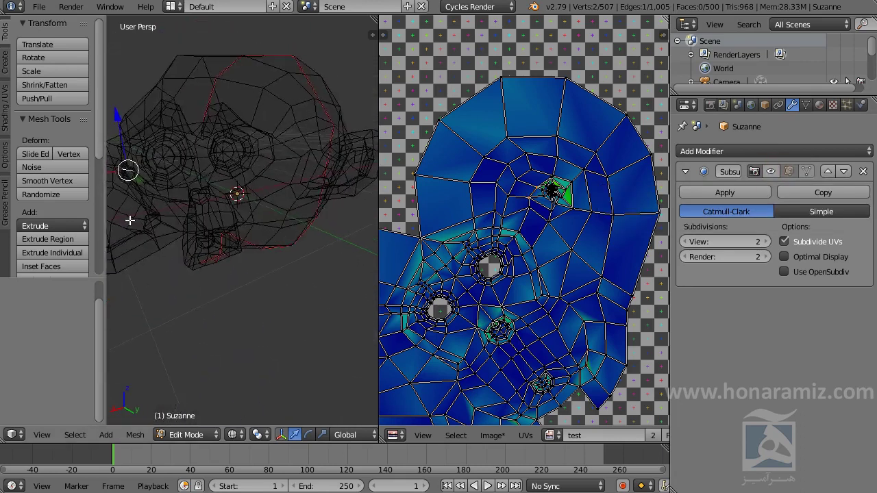
key("z")
scroll(246, 242, "up", 4)
scroll(281, 244, "up", 3)
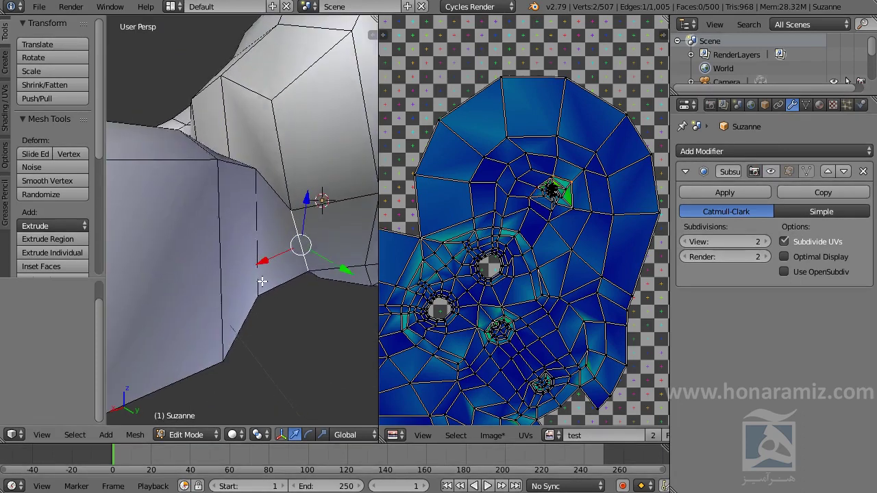
middle_click_drag(262, 281, 295, 261)
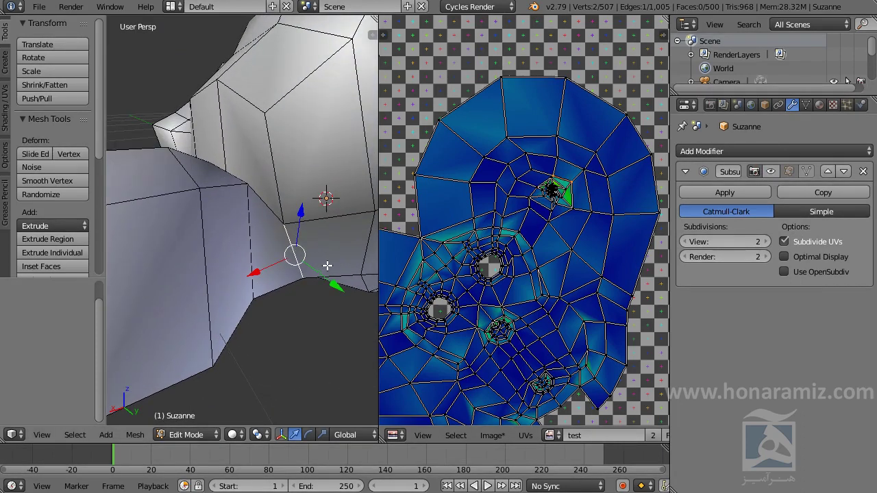
mouse_move(484, 438)
middle_mouse_down()
mouse_move(323, 417)
mouse_move(460, 424)
middle_mouse_up()
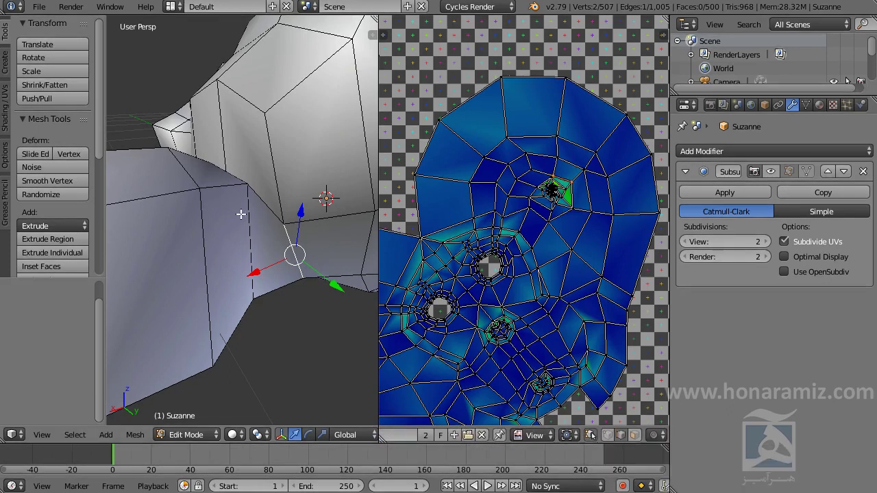
Select the edge beside the ear, toggle UV sync selection, and select the whole mesh
right_click(277, 180)
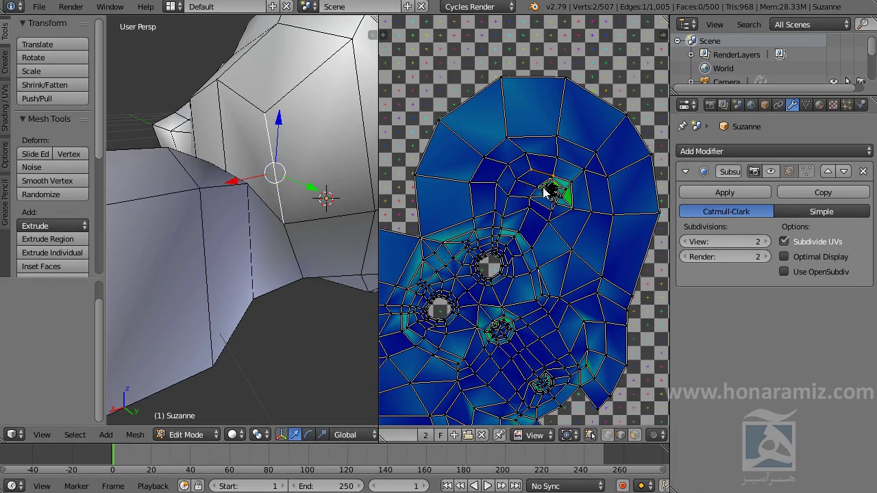
left_click(590, 434)
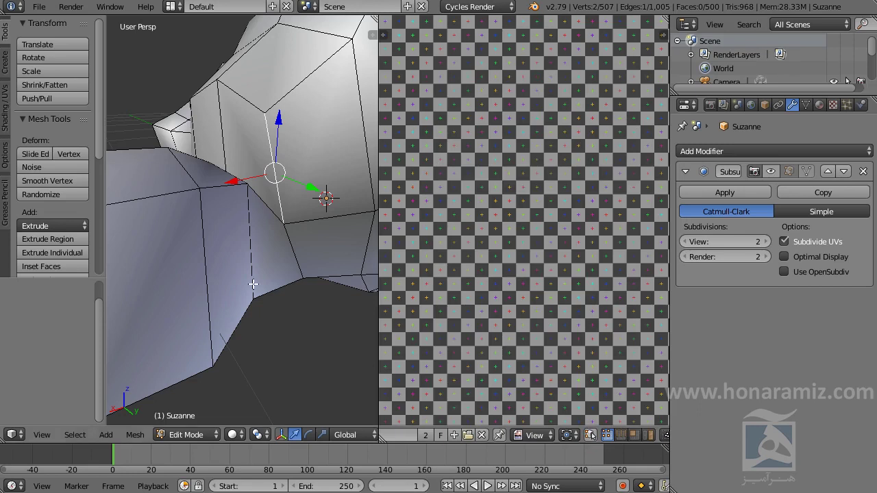
key("a")
key("a")
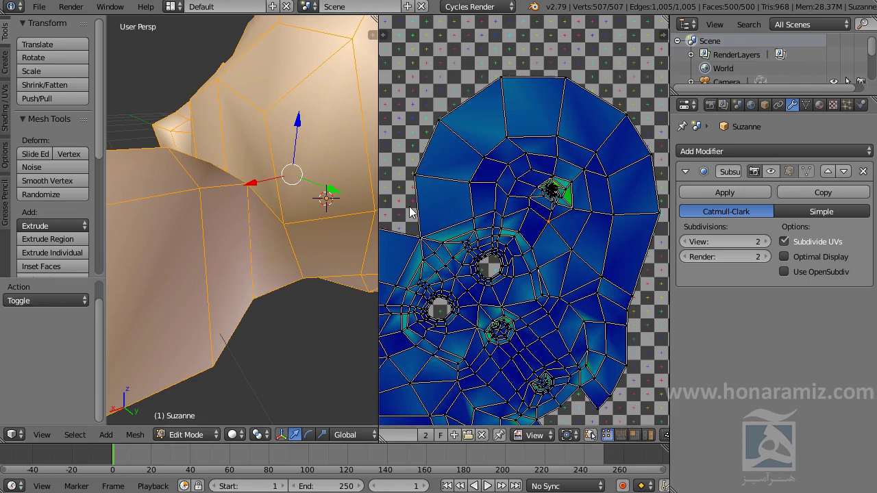
Toggle UV sync back and select a chain of edges around Suzanne's ear
left_click(589, 436)
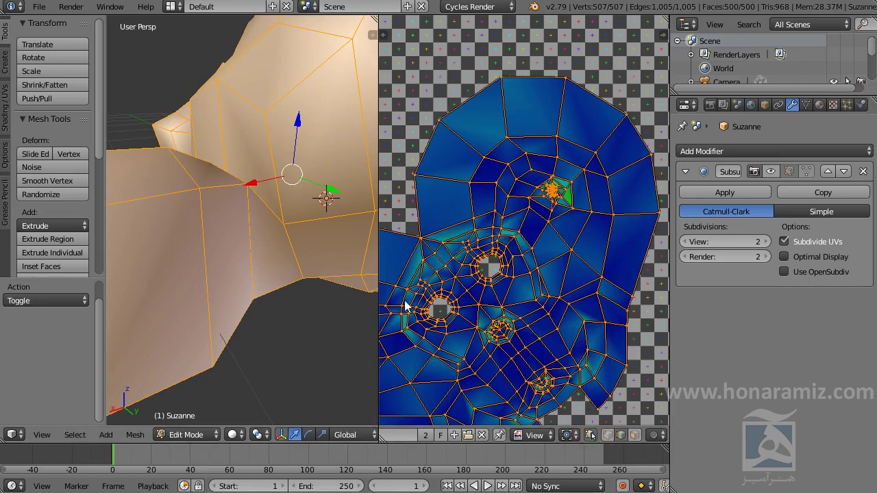
right_click(275, 242)
scroll(275, 242, "up", 1)
scroll(274, 243, "up", 1)
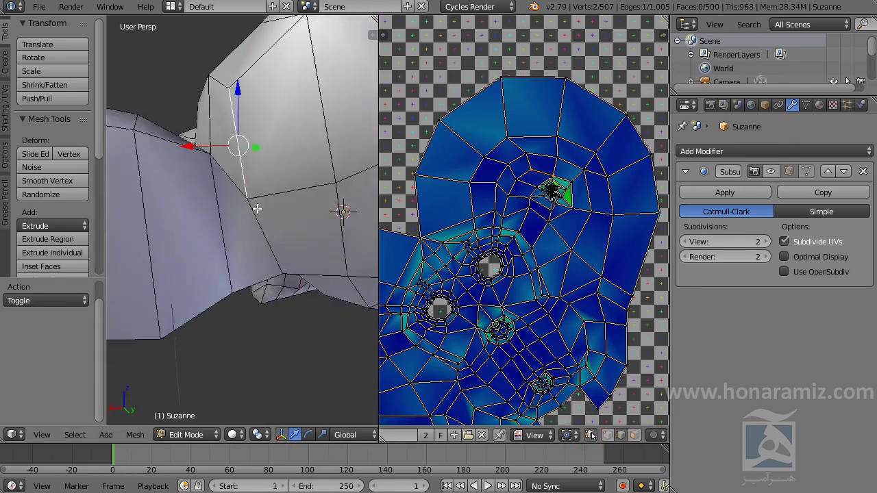
scroll(274, 244, "up", 1)
scroll(274, 245, "up", 1)
mouse_move(274, 245)
middle_mouse_down()
mouse_move(269, 206)
mouse_move(300, 109)
mouse_move(348, 274)
middle_mouse_up()
right_click(266, 203, "shift")
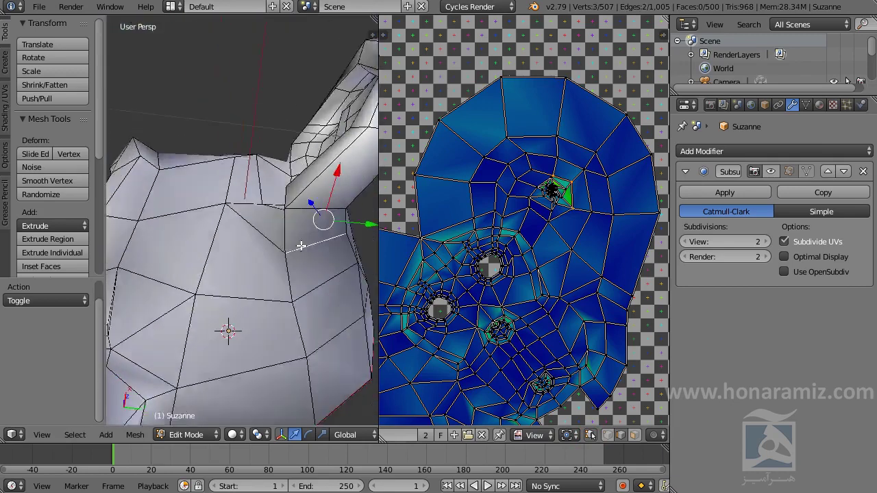
mouse_move(282, 261)
middle_mouse_down()
mouse_move(289, 285)
mouse_move(279, 252)
mouse_move(271, 240)
mouse_move(264, 245)
middle_mouse_up()
right_click(289, 275, "shift")
right_click(248, 239, "shift")
right_click(239, 215, "shift")
middle_click_drag(239, 215, 250, 196)
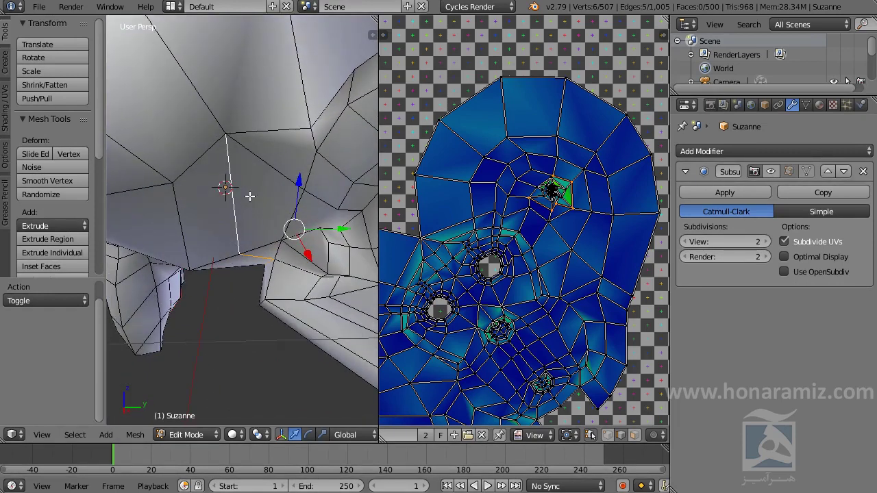
right_click(284, 133, "shift")
mouse_move(284, 133)
middle_mouse_down()
mouse_move(245, 169)
mouse_move(153, 169)
mouse_move(190, 196)
mouse_move(185, 203)
mouse_move(116, 48)
mouse_move(216, 205)
middle_mouse_up()
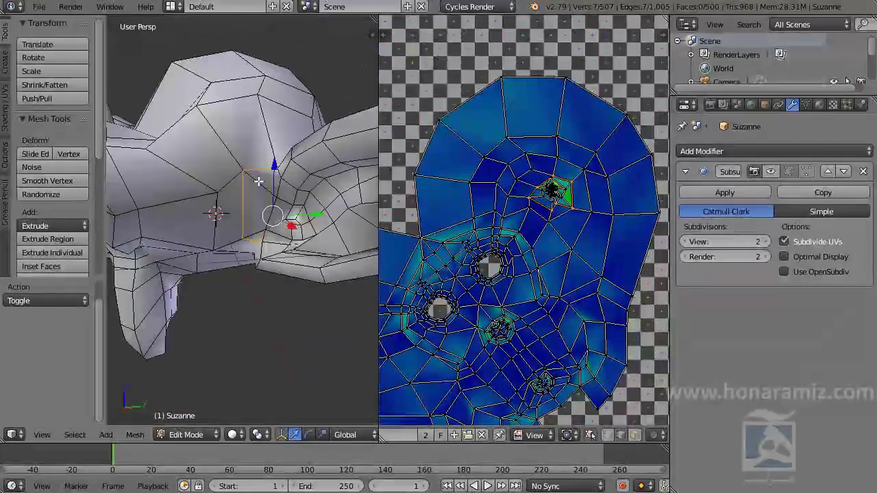
Mark the ear edges as seams and re-unwrap the whole mesh
key("ctrl+e")
left_click(258, 181)
key("a")
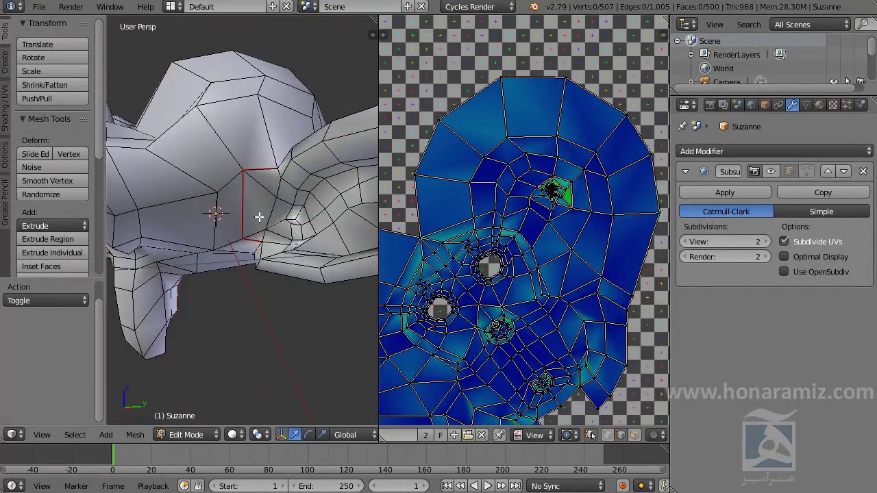
key("a")
key("u")
left_click(260, 218)
Centre the new UV layout and orbit the 3D view to face the ear
scroll(538, 235, "down", 3)
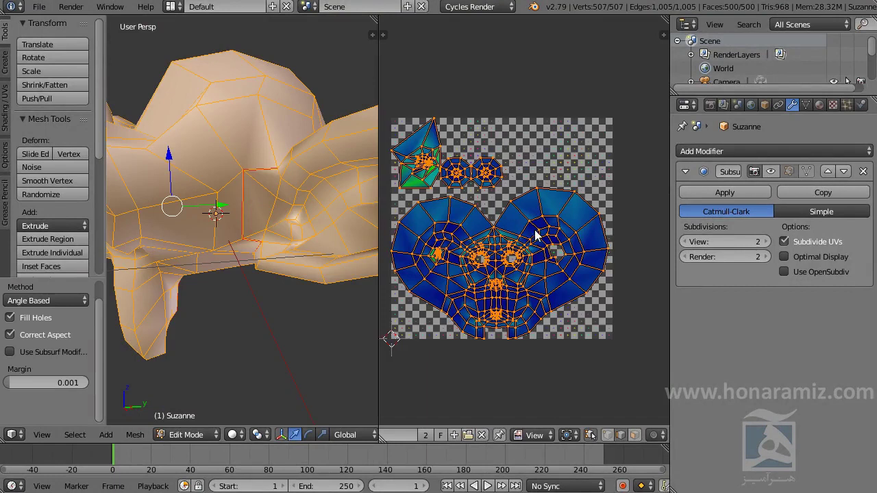
middle_click_drag(466, 237, 498, 235)
scroll(454, 149, "up", 2)
scroll(589, 219, "up", 1)
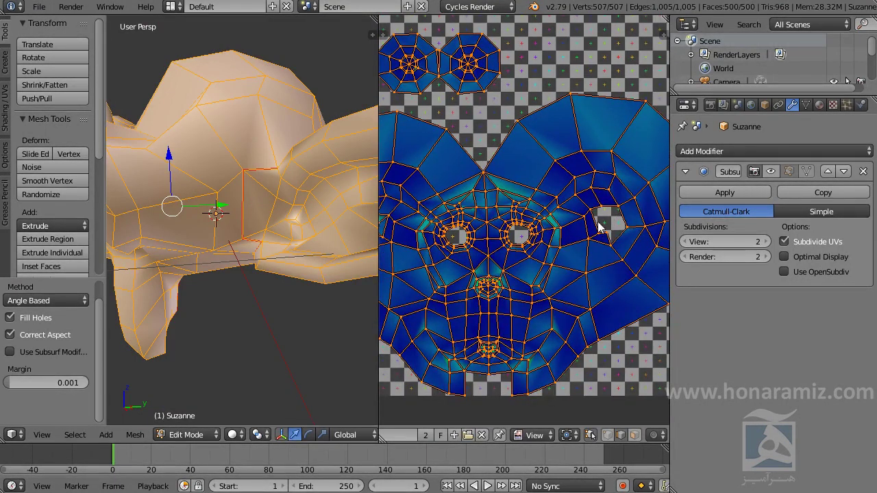
scroll(553, 216, "up", 5, "shift")
scroll(463, 333, "left", 5, "ctrl")
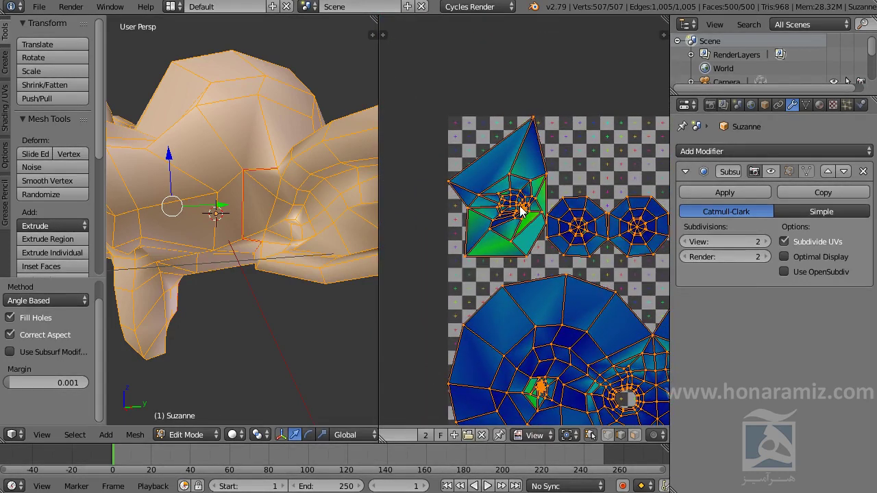
mouse_move(276, 226)
middle_mouse_down()
mouse_move(137, 237)
mouse_move(248, 238)
mouse_move(163, 182)
mouse_move(174, 112)
mouse_move(307, 80)
mouse_move(350, 171)
mouse_move(336, 141)
mouse_move(294, 260)
mouse_move(227, 254)
mouse_move(265, 275)
middle_mouse_up()
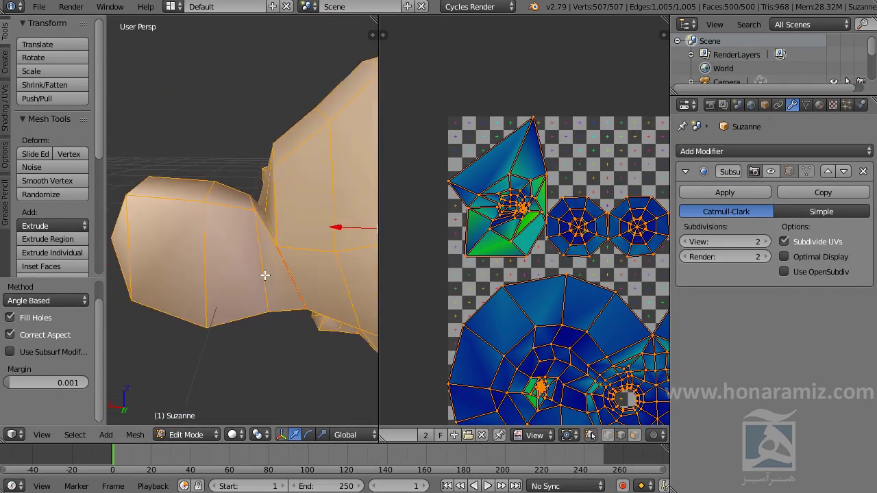
Select the loop of edges around Suzanne's ear and mark it as a seam
right_click(267, 232)
right_click(235, 203, "shift")
right_click(182, 203, "shift")
mouse_move(182, 203)
middle_mouse_down()
mouse_move(171, 274)
mouse_move(188, 275)
mouse_move(184, 306)
mouse_move(194, 254)
mouse_move(253, 361)
mouse_move(253, 252)
middle_mouse_up()
right_click(185, 212, "shift")
right_click(173, 277, "shift")
right_click(194, 254, "shift")
right_click(253, 251, "shift")
right_click(314, 244, "shift")
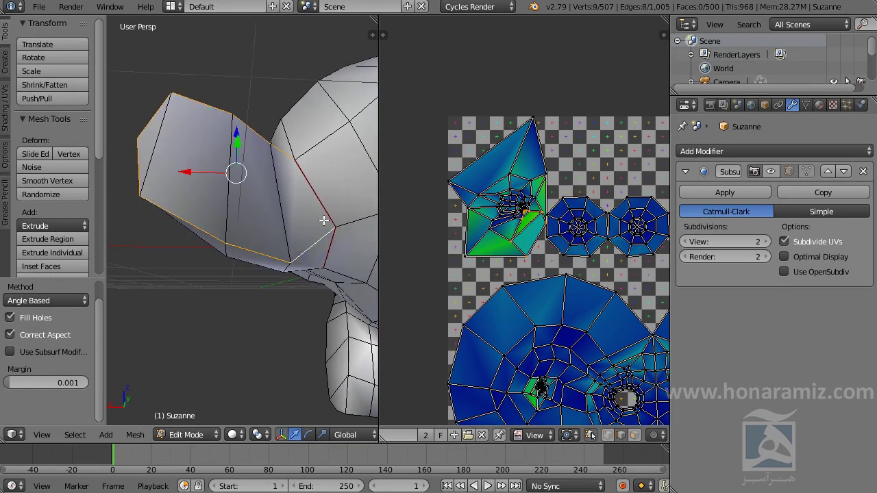
key("ctrl+e")
left_click(324, 220)
Select the whole mesh and re-unwrap it so the ear becomes its own UV island
key("a")
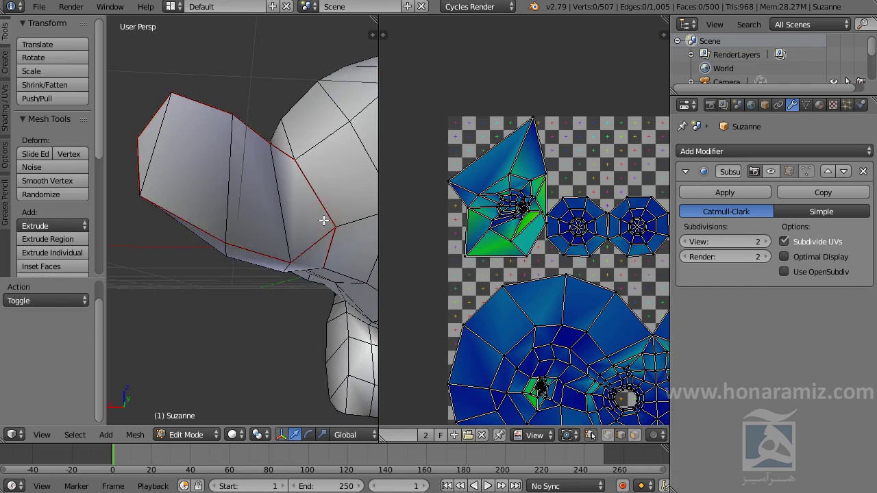
key("a")
key("u")
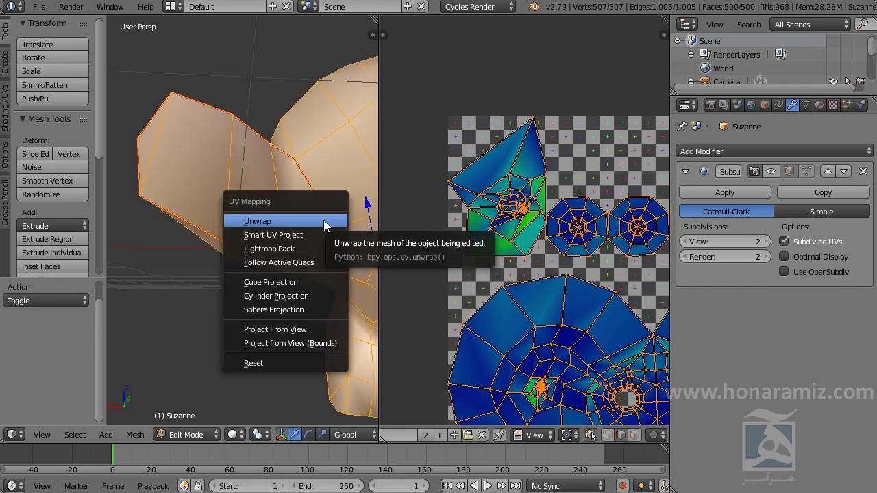
left_click(323, 220)
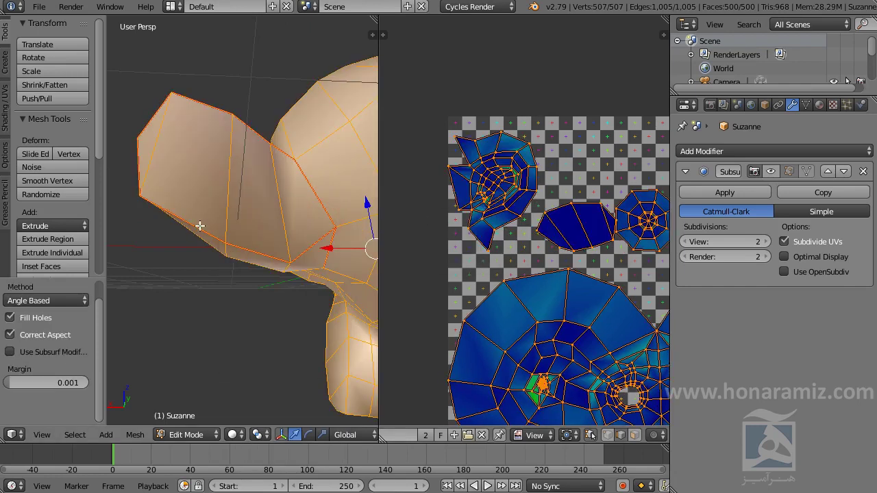
middle_click_drag(196, 226, 258, 201)
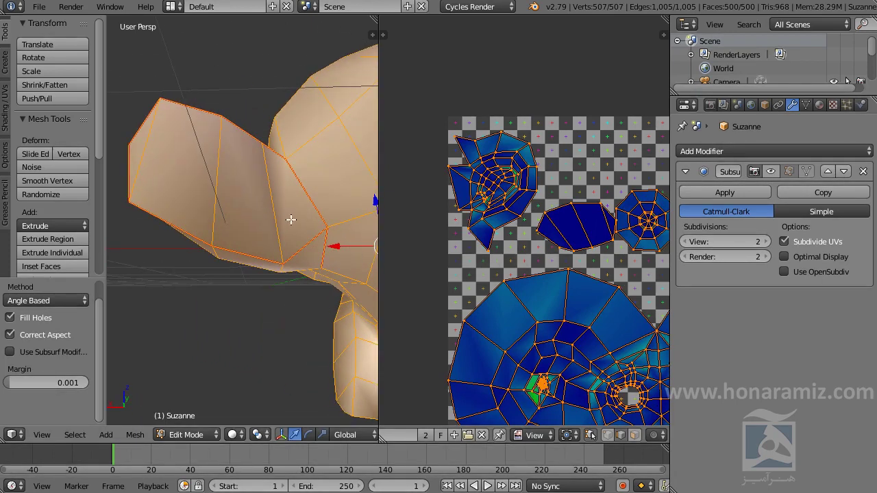
scroll(550, 248, "down", 2)
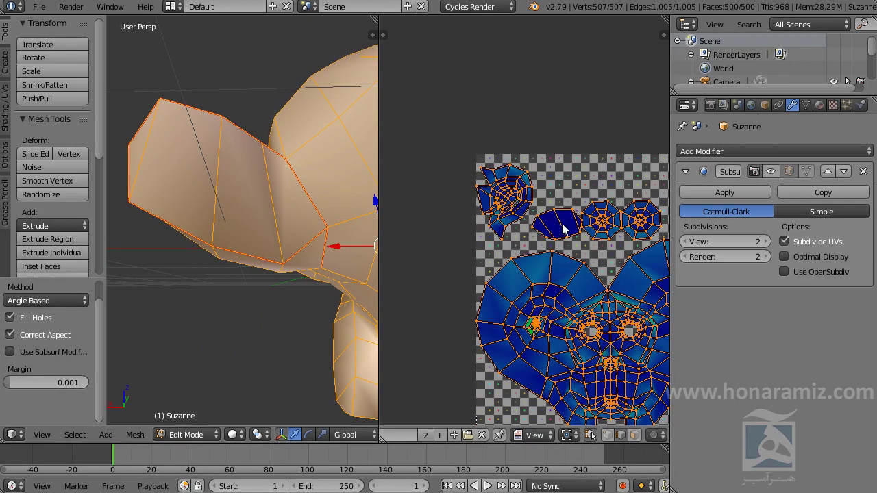
scroll(562, 229, "up", 2)
key("a")
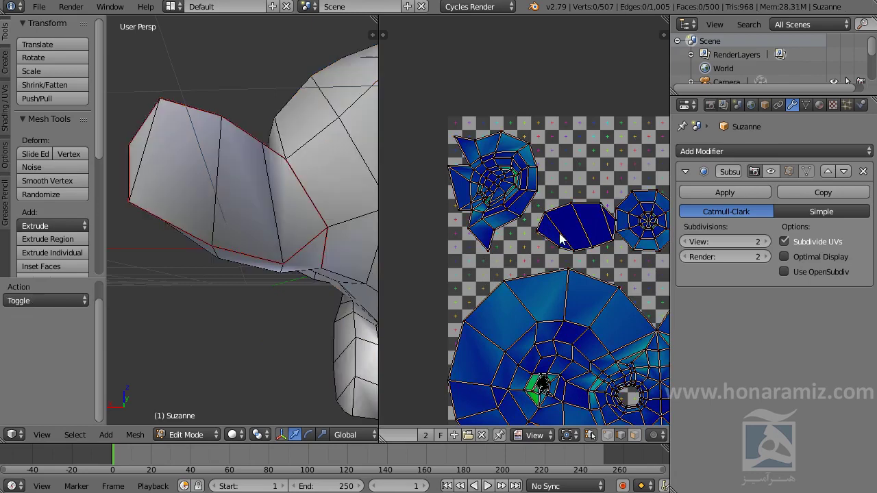
middle_click_drag(270, 242, 283, 260)
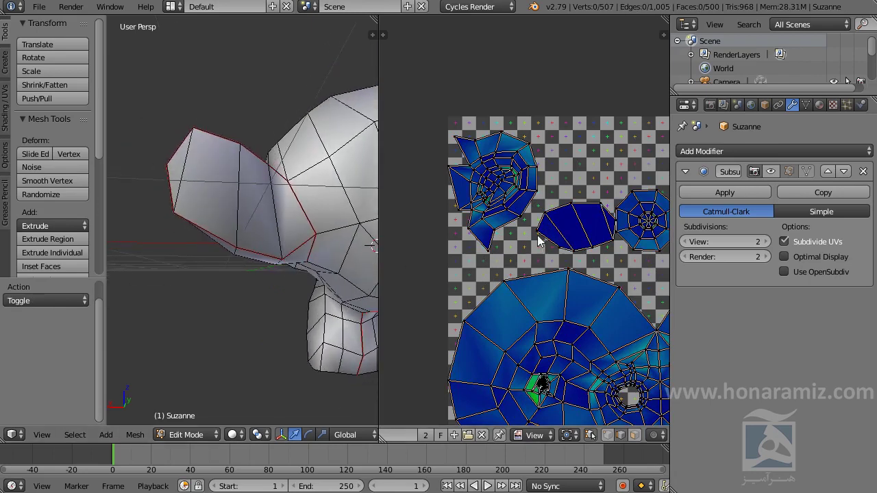
Turn off the Stretch display in the UV editor's sidebar
key("a")
key("a")
key("n")
left_click(599, 280)
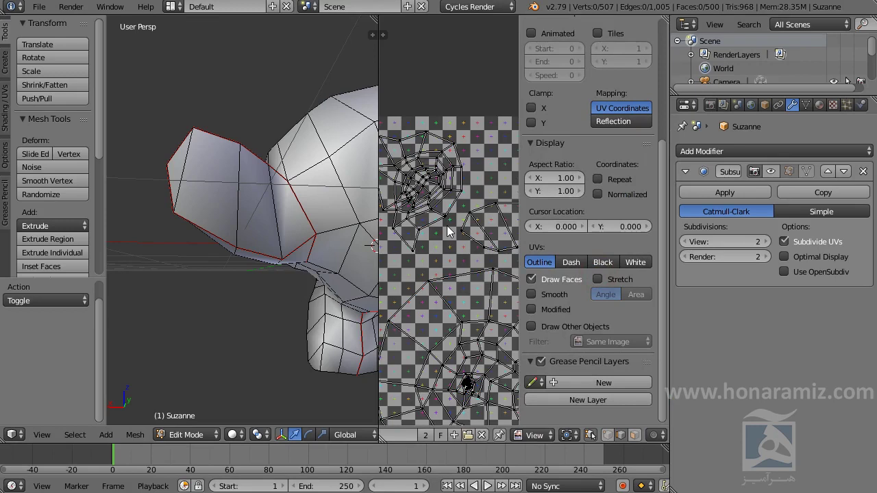
key("l")
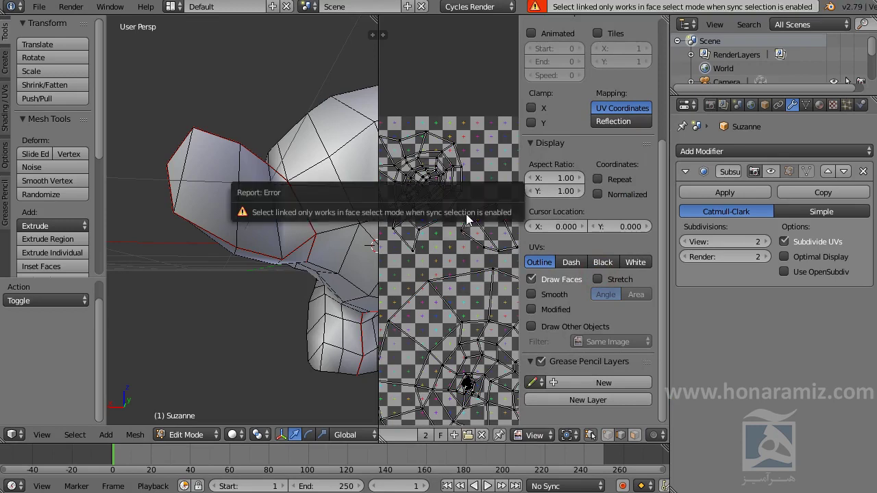
left_click(432, 274)
key("n")
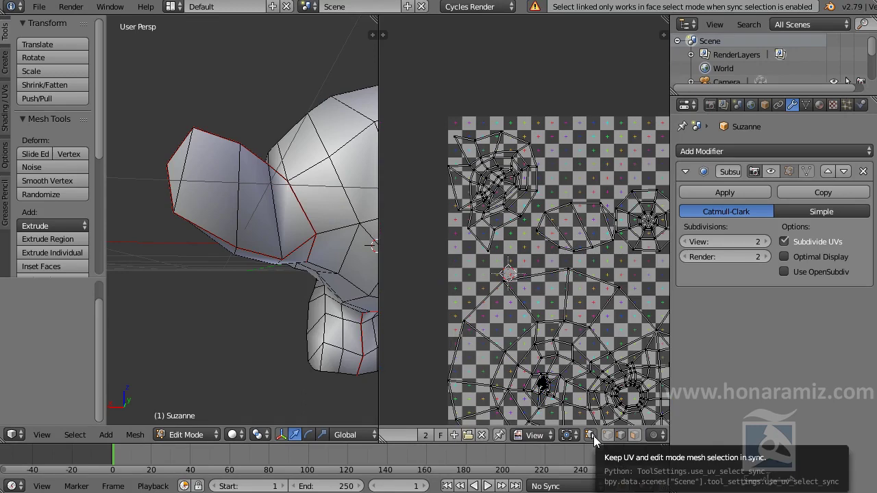
Enable UV Sync Selection and select the whole mesh
left_click(590, 436)
key("a")
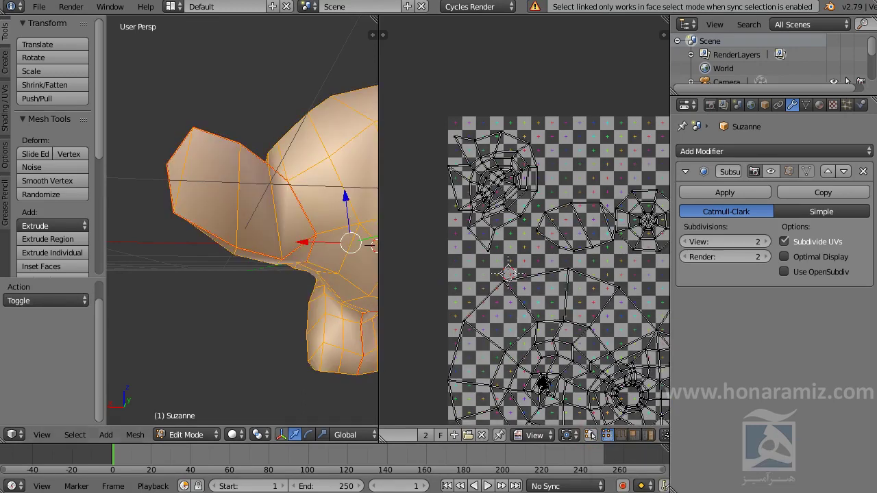
key("l")
key("l")
key("l")
key("l")
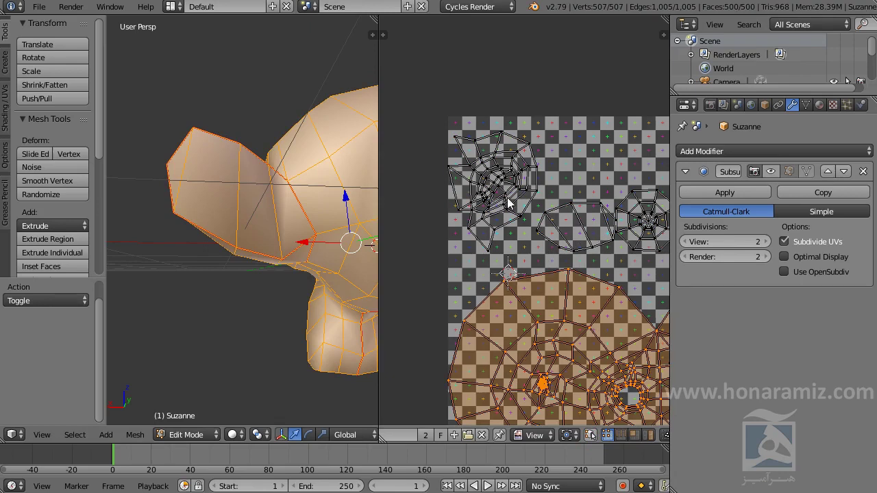
Move the new ear island off the upper left of the checker image
key("l")
key("l")
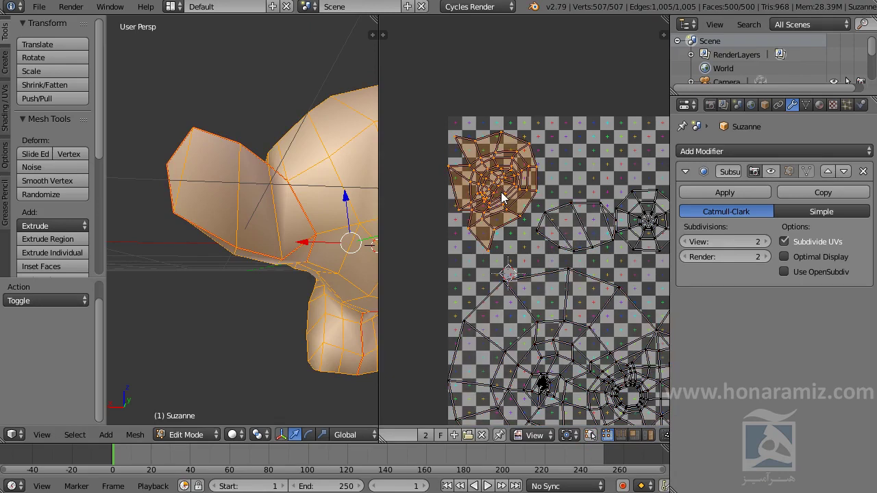
key("shift+l")
key("l")
key("l")
key("l")
key("a")
middle_click_drag(594, 286, 451, 284)
middle_click_drag(478, 232, 583, 266)
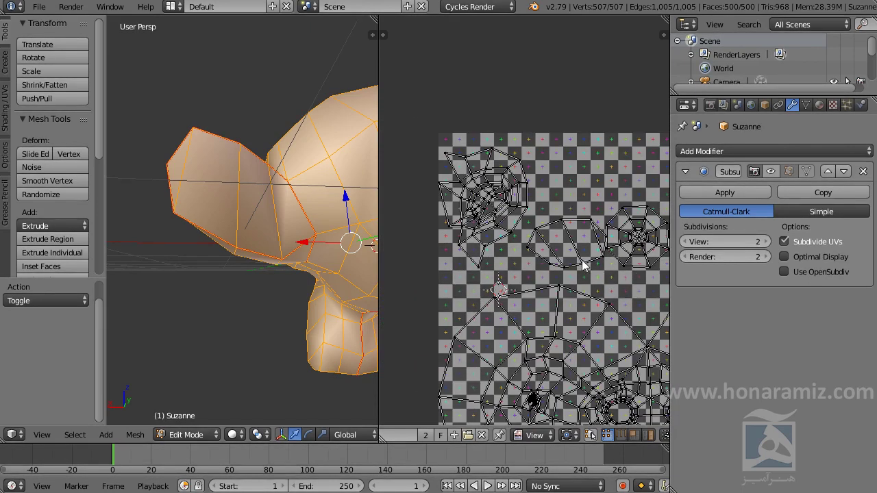
key("l")
key("g")
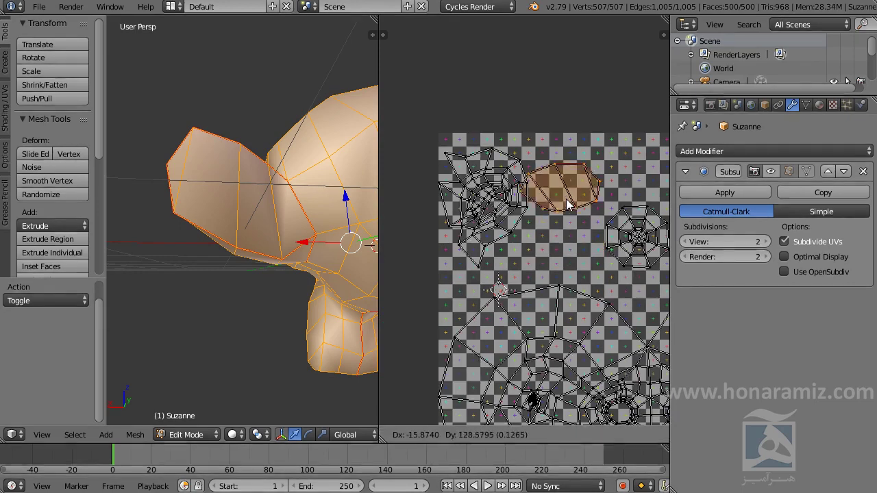
left_click(404, 226)
Shift one of the round eye islands further left
scroll(627, 240, "down", 2)
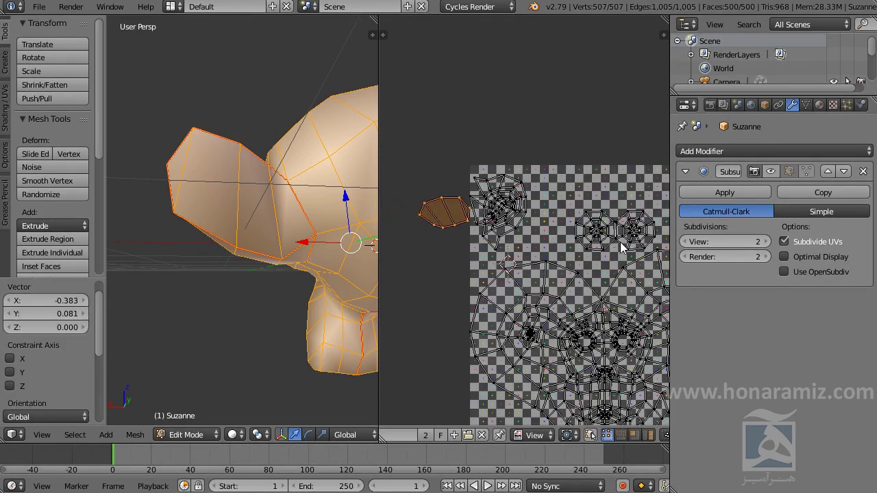
key("a")
key("a")
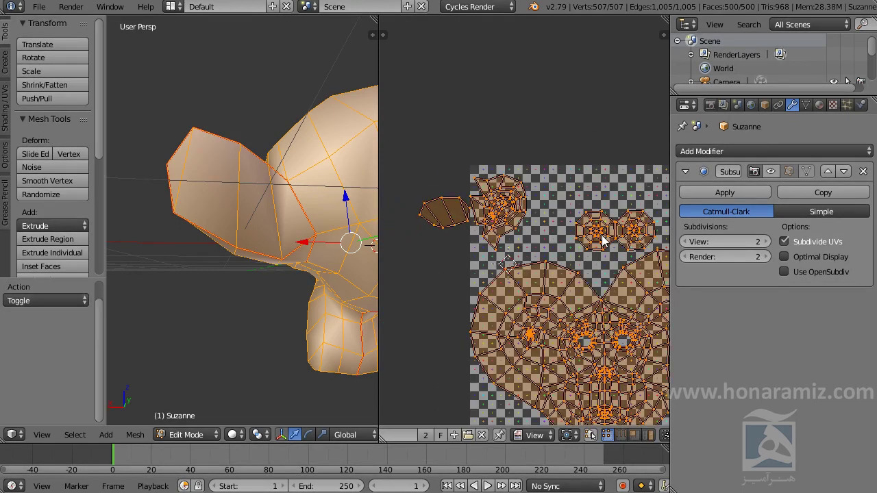
key("a")
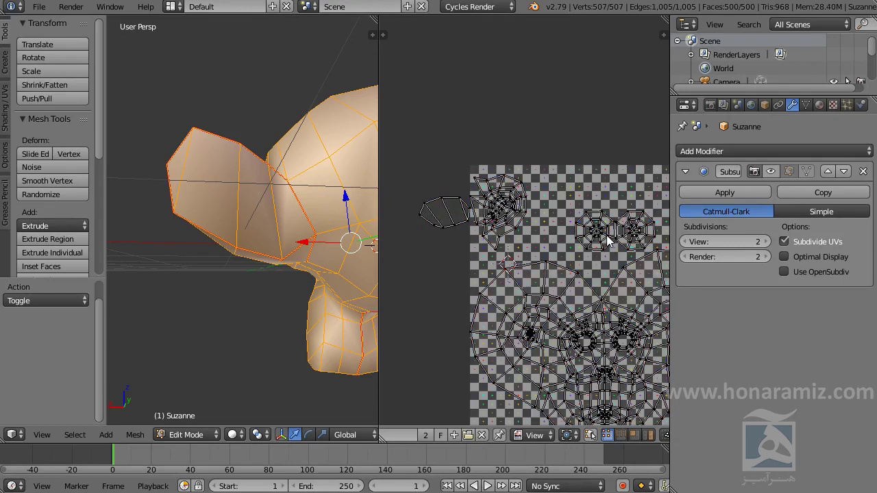
scroll(605, 239, "up", 1)
key("l")
key("g")
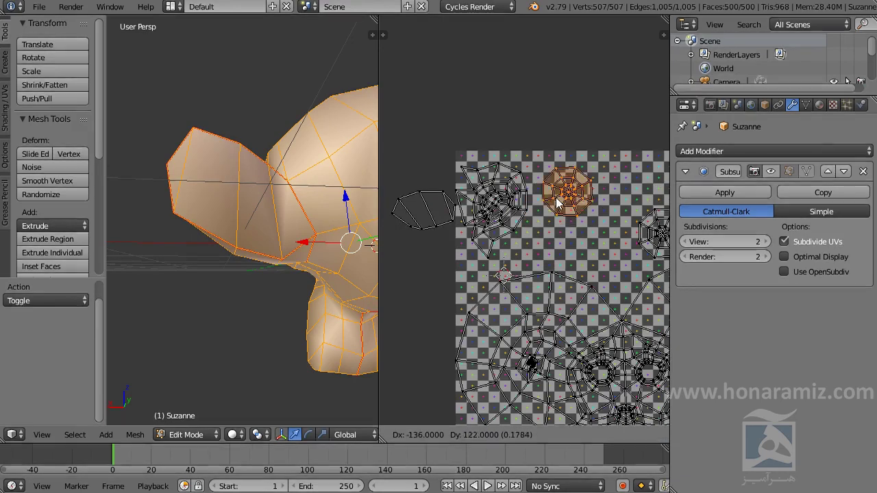
left_click(552, 242)
Pan and zoom to frame the whole checker image and the monkey
mouse_move(552, 241)
middle_mouse_down()
mouse_move(411, 259)
mouse_move(407, 177)
mouse_move(407, 197)
middle_mouse_up()
middle_click_drag(300, 250, 386, 248)
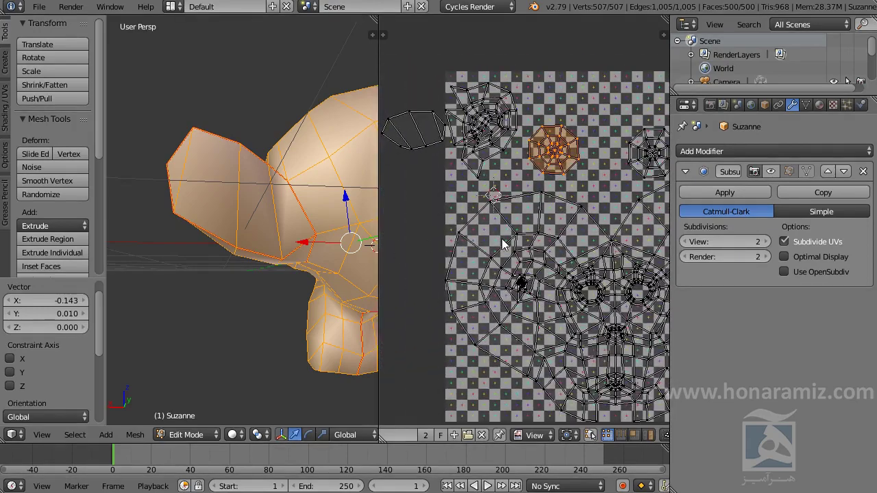
middle_click_drag(568, 274, 220, 116)
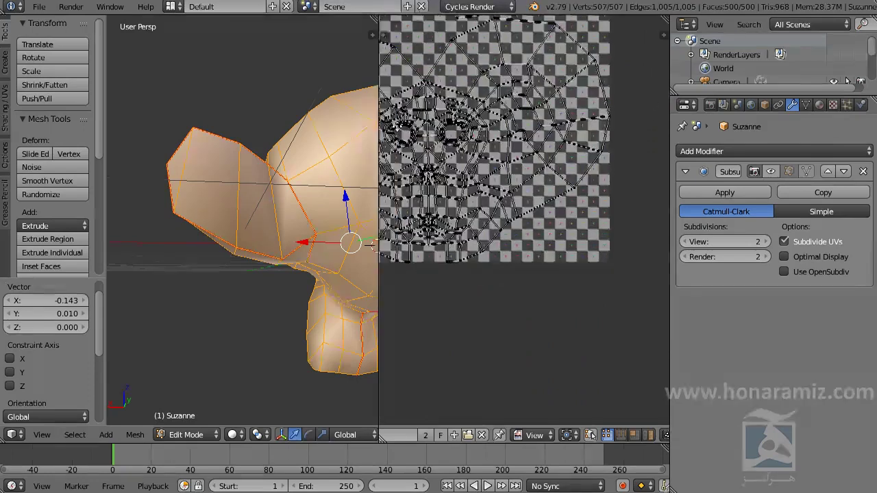
middle_click_drag(603, 233, 540, 166)
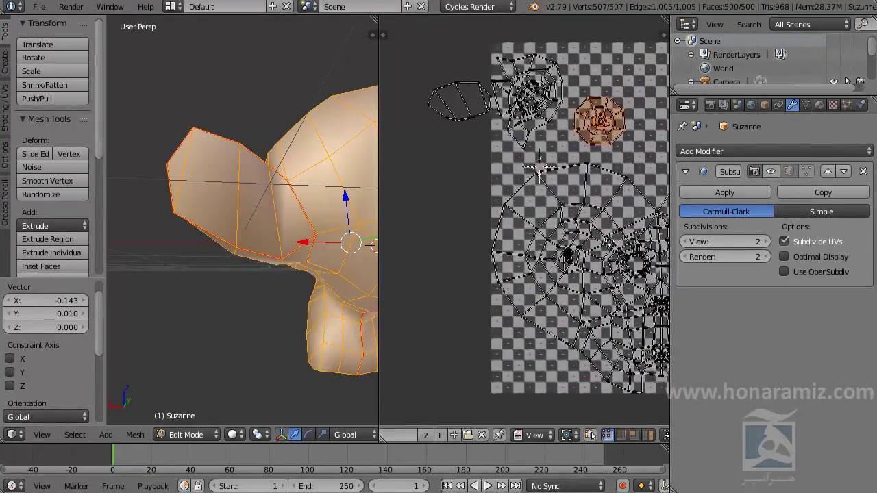
scroll(548, 192, "up", 3)
scroll(568, 219, "up", 2)
scroll(590, 247, "down", 4)
scroll(598, 264, "up", 1)
scroll(599, 264, "down", 3)
scroll(598, 264, "up", 2)
scroll(598, 264, "down", 2)
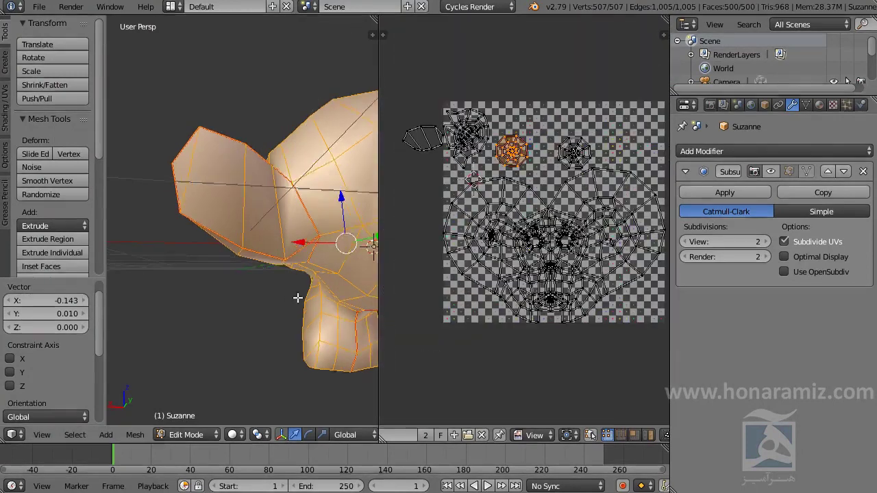
scroll(298, 298, "up", 4)
scroll(225, 309, "down", 6)
mouse_move(290, 298)
middle_mouse_down()
mouse_move(236, 294)
mouse_move(154, 313)
middle_mouse_up()
scroll(600, 288, "up", 2)
scroll(601, 287, "down", 1)
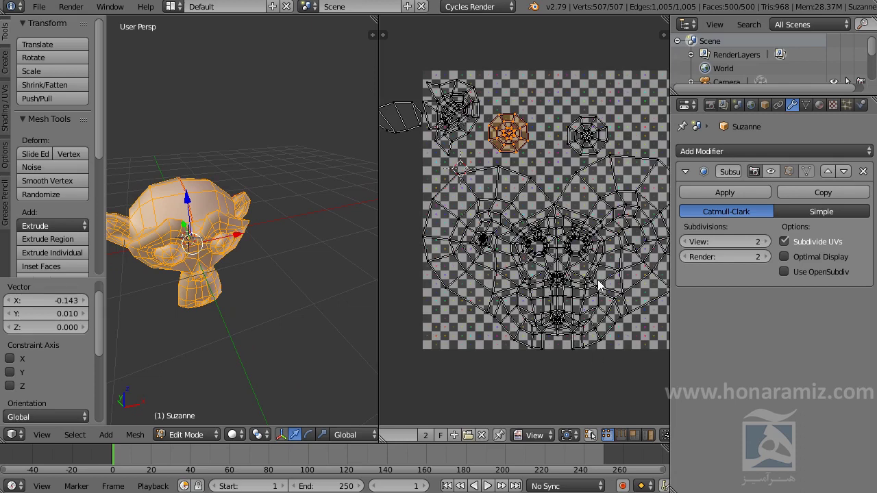
Show the checker texture on Suzanne and add level-2 subdivision
key("a")
key("a")
key("a")
key("alt+z")
mouse_move(276, 311)
middle_mouse_down()
mouse_move(199, 250)
mouse_move(213, 281)
mouse_move(312, 291)
middle_mouse_up()
key("Tab")
key("ctrl+2")
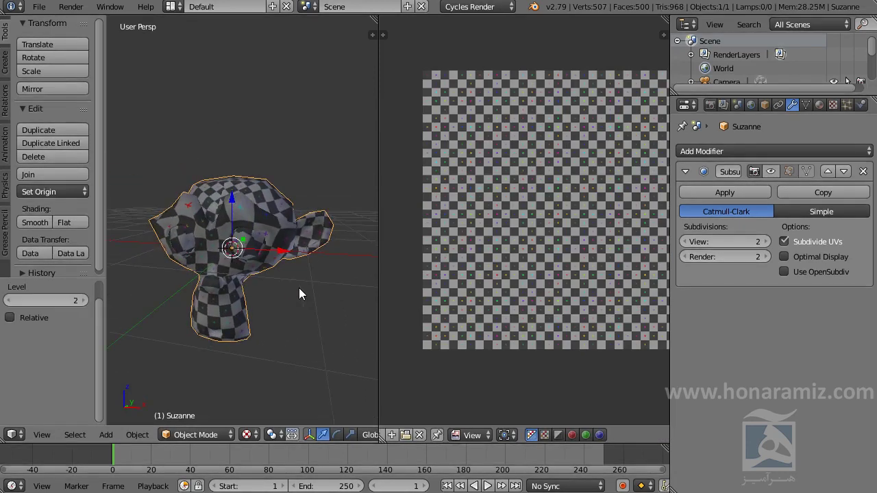
key("Tab")
In front orthographic wireframe view, box-select the left half of Suzanne's faces
key("KP_1")
key("KP_5")
scroll(334, 260, "up", 2)
key("ctrl+Tab")
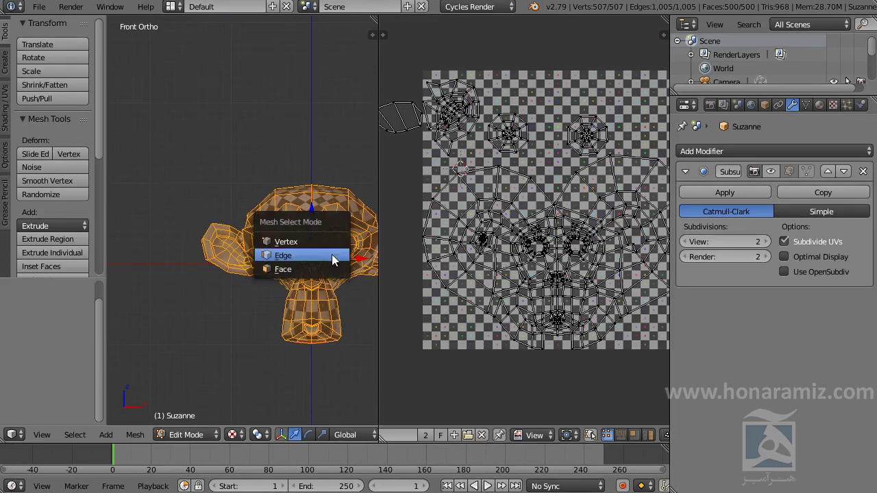
left_click(323, 269)
key("a")
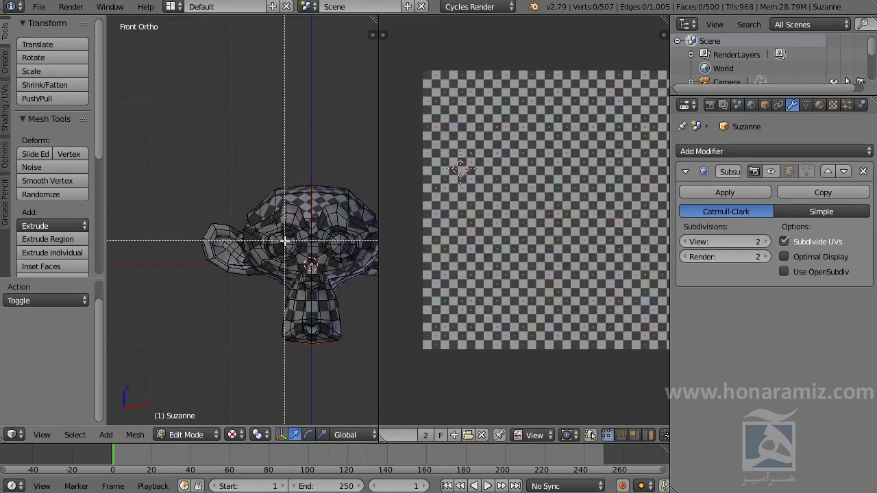
key("z")
key("b")
left_click_drag(163, 87, 308, 403)
scroll(307, 274, "up", 2)
middle_click_drag(310, 199, 253, 198, "shift")
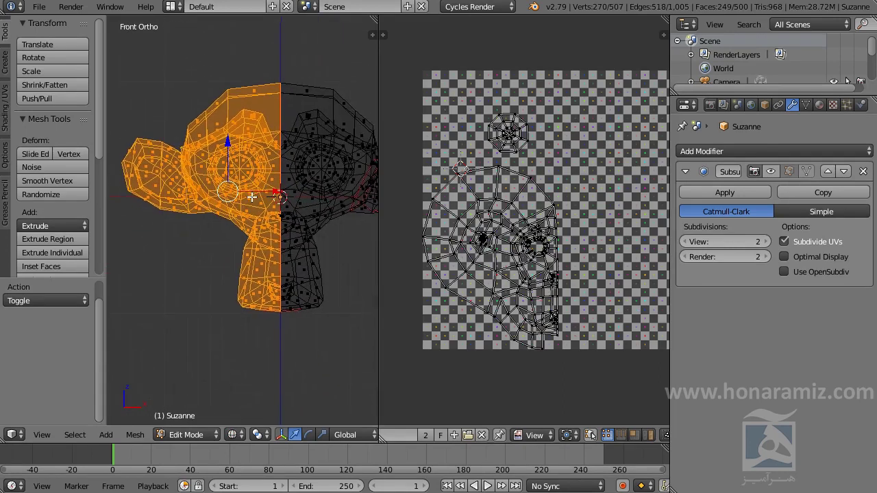
scroll(296, 220, "up", 2)
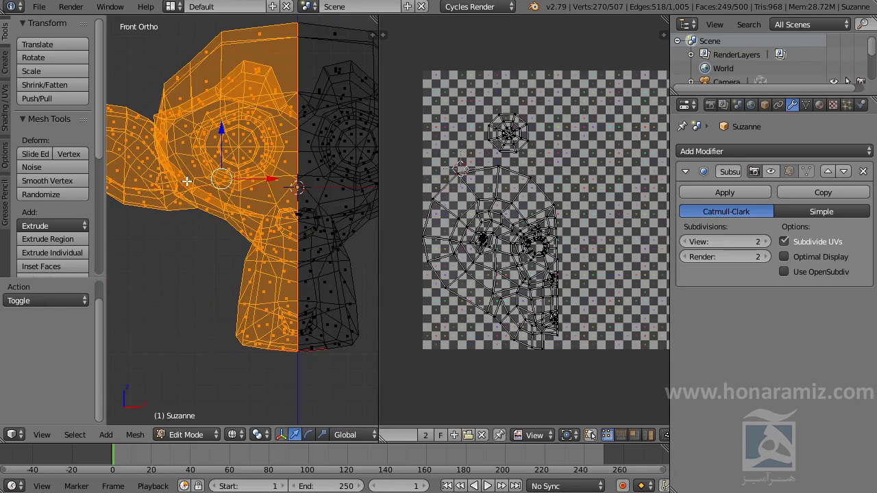
scroll(221, 222, "down", 2)
Delete the selected left-half faces and return to Object Mode
key("x")
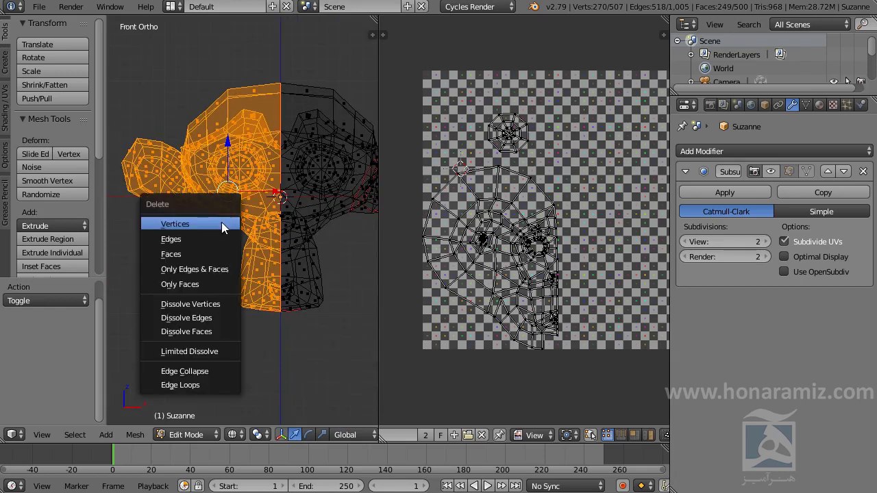
left_click(222, 257)
scroll(267, 238, "up", 3)
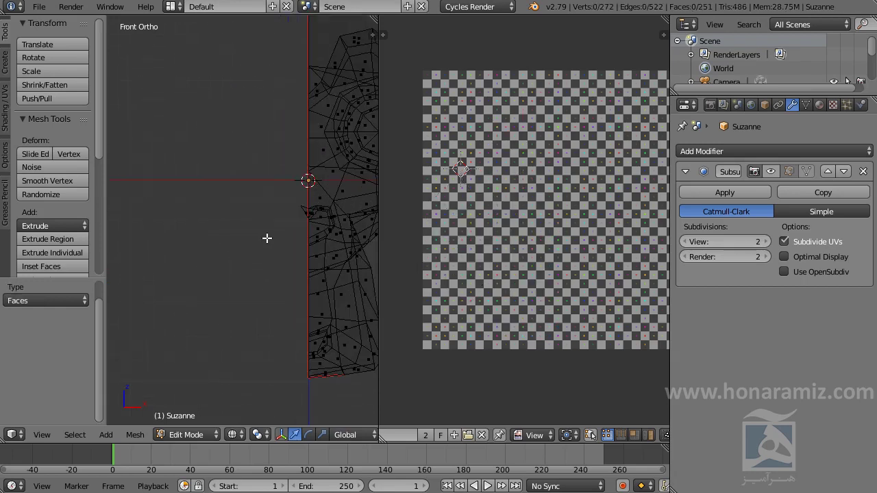
scroll(205, 246, "up", 3)
key("x")
key("Escape")
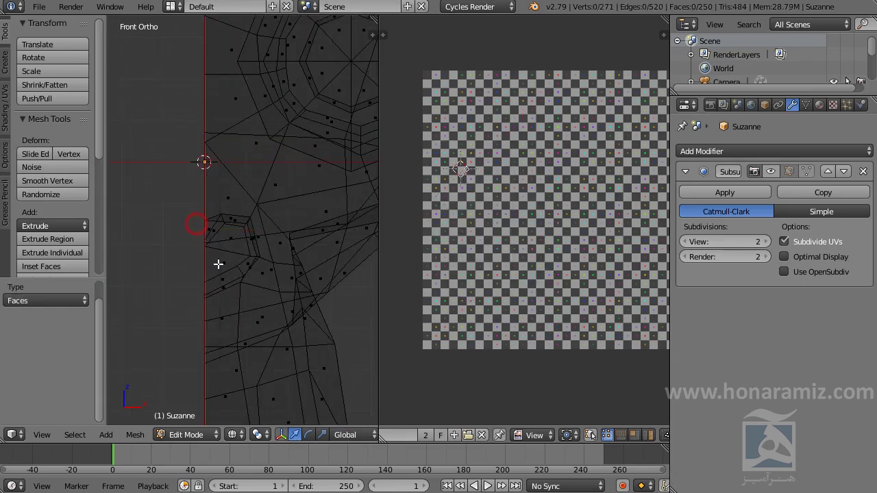
key("Tab")
scroll(231, 274, "down", 4)
scroll(231, 275, "down", 2)
Add a Mirror modifier, move it above Subdivision Surface, and apply it
left_click(765, 151)
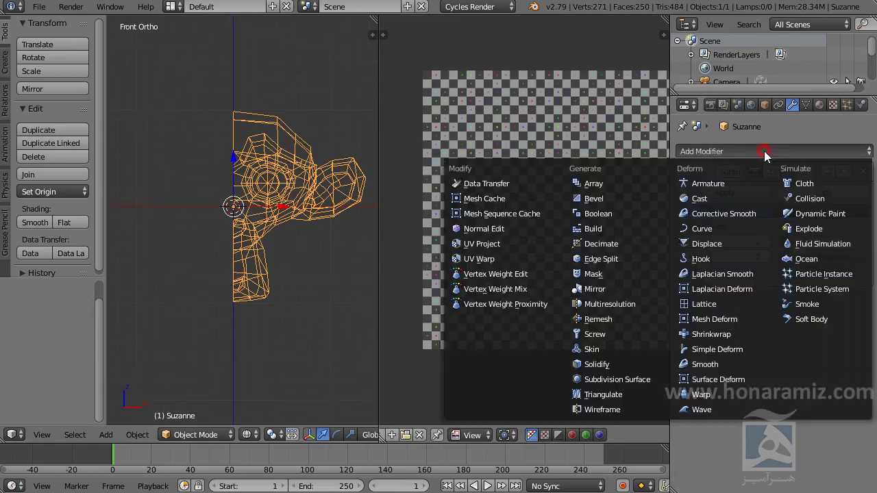
left_click(619, 289)
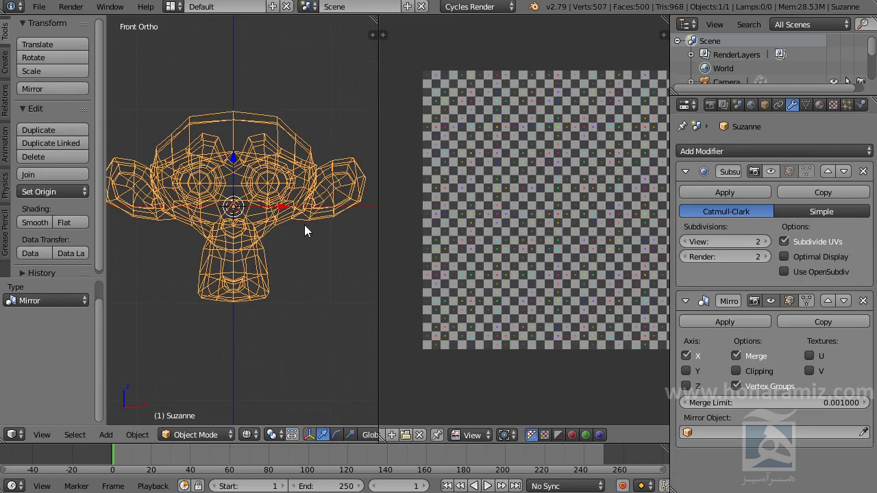
middle_click_drag(304, 225, 272, 250)
key("Tab")
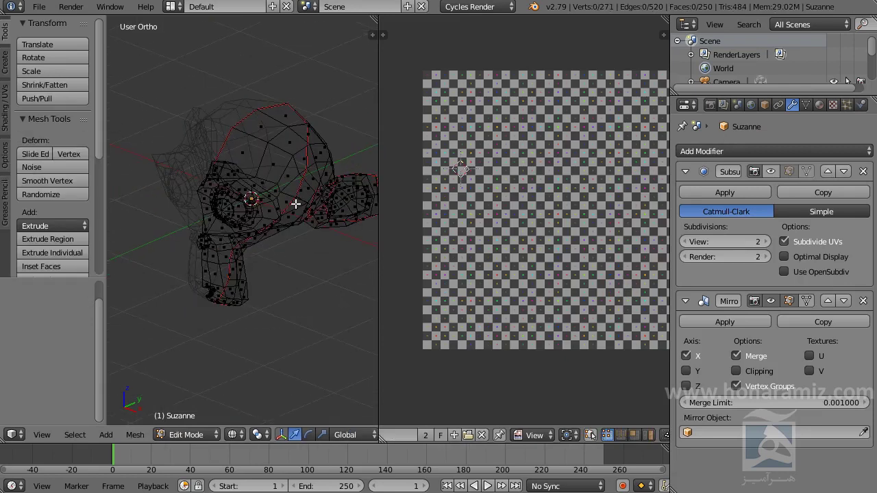
key("Tab")
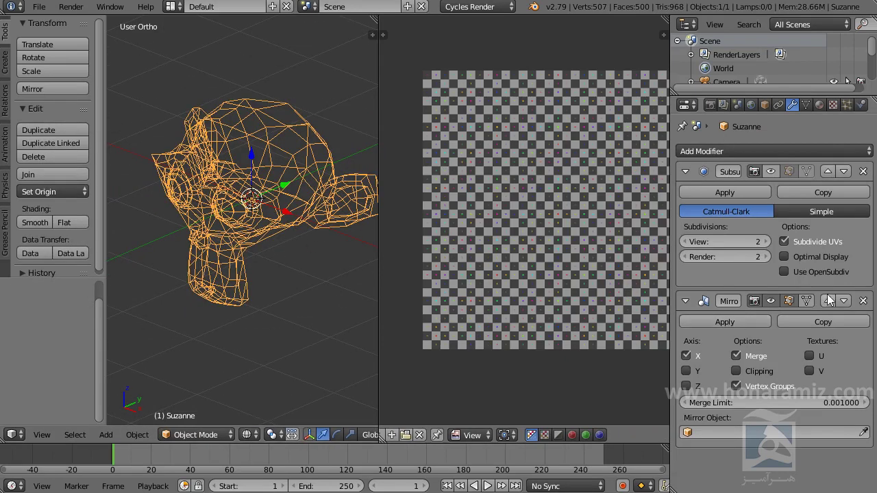
left_click(828, 301)
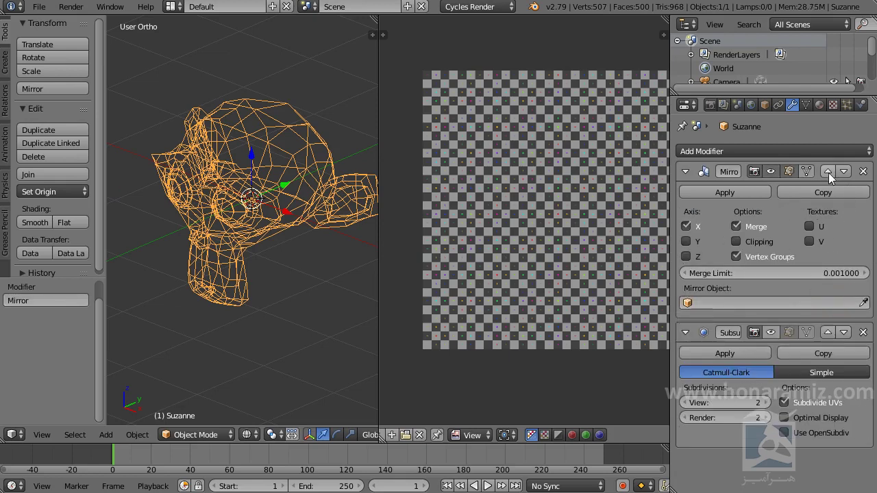
left_click(739, 192)
mouse_move(226, 199)
middle_mouse_down()
mouse_move(316, 188)
mouse_move(226, 251)
mouse_move(264, 256)
mouse_move(229, 260)
mouse_move(348, 260)
mouse_move(275, 214)
middle_mouse_up()
In Edit Mode, select all of Suzanne and unwrap it (Angle Based, margin 0.001)
key("z")
key("Tab")
key("a")
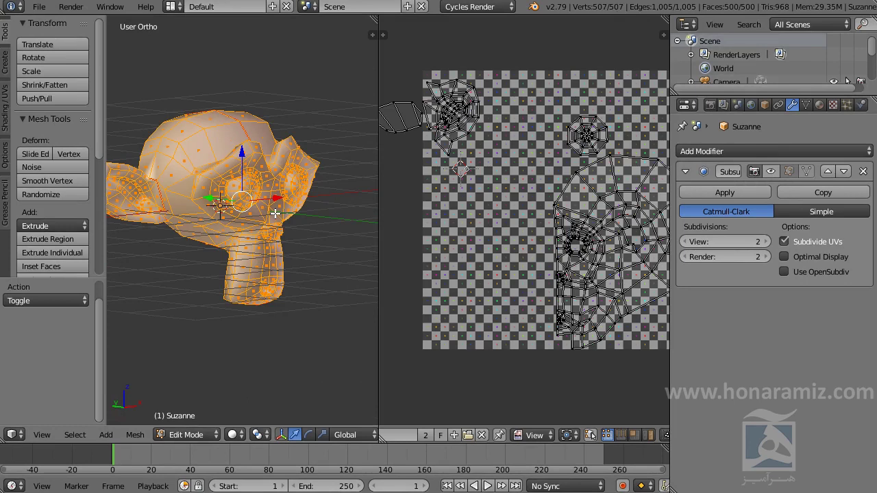
key("u")
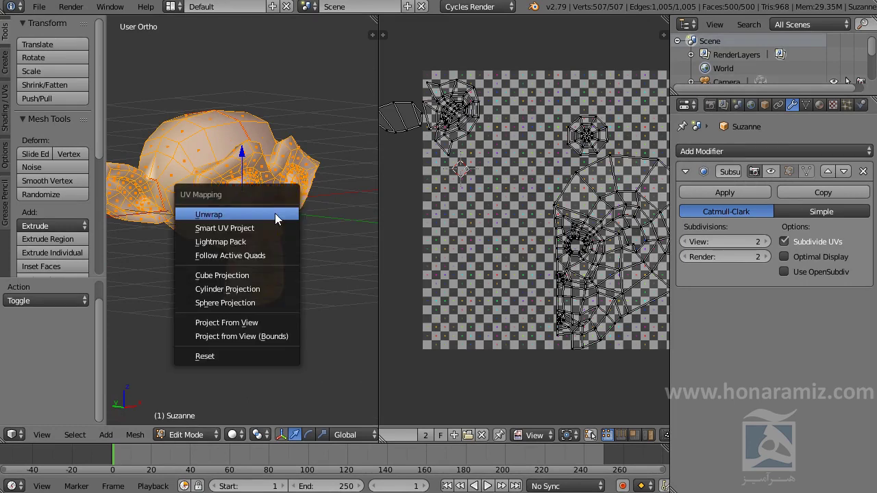
left_click(275, 214)
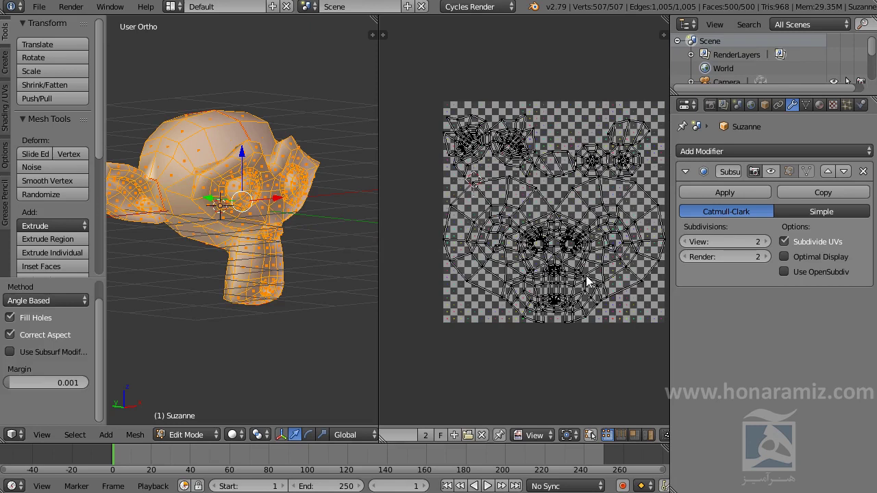
Zoom and orbit to inspect the symmetric UV layout over the test grid
scroll(588, 281, "up", 1)
scroll(587, 281, "up", 1)
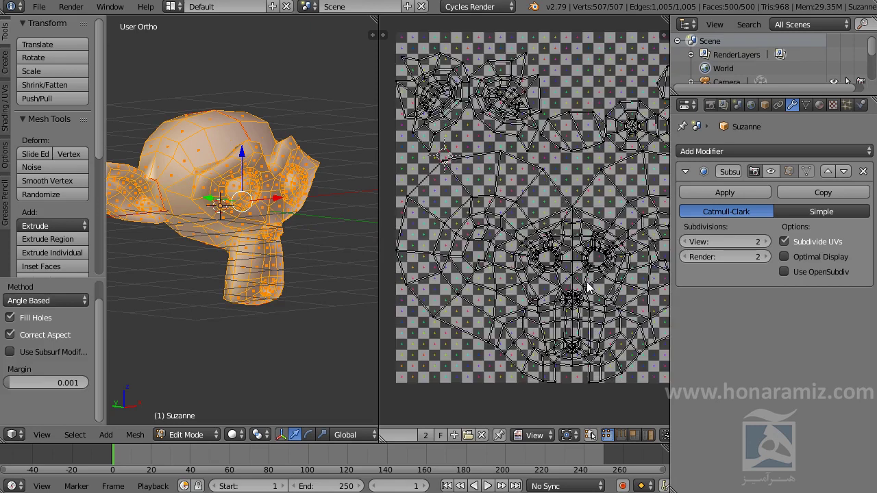
scroll(587, 287, "down", 2)
scroll(560, 298, "up", 2)
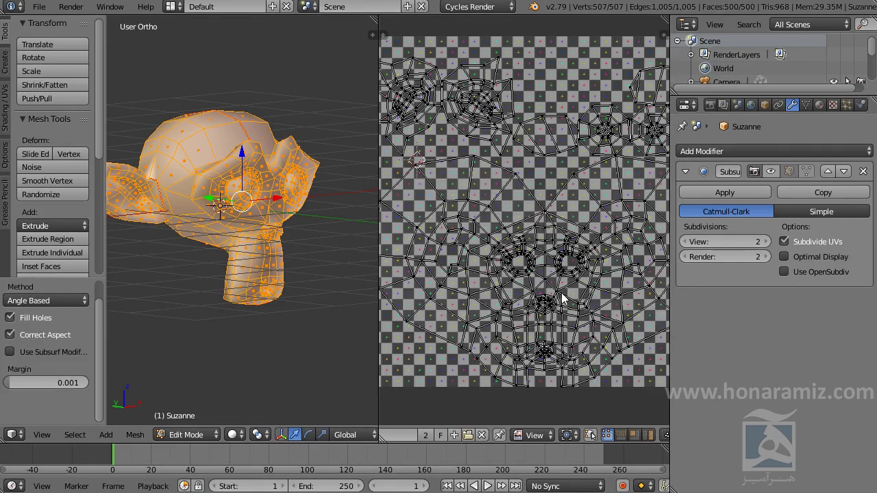
middle_click_drag(287, 274, 198, 279)
key("Tab")
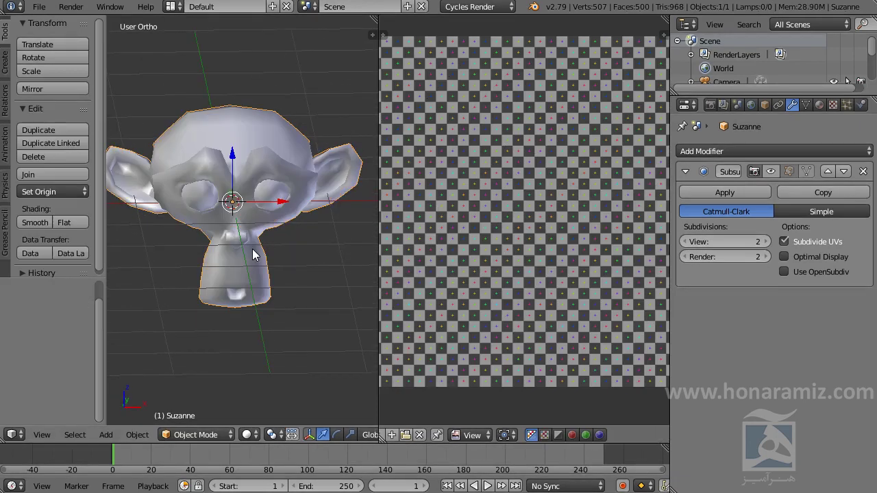
key("Tab")
scroll(253, 196, "up", 2)
scroll(248, 172, "up", 3)
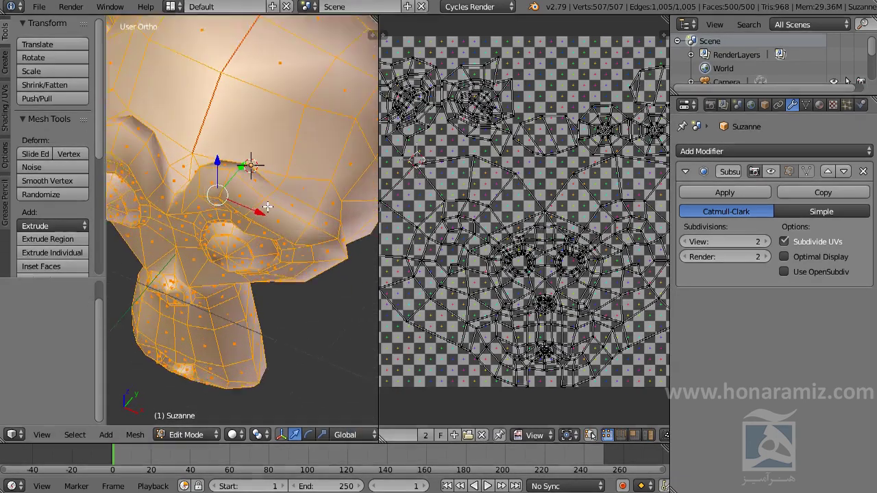
scroll(274, 213, "up", 3)
scroll(306, 250, "up", 2)
scroll(326, 250, "up", 2)
Switch to edge select and pick the first seam edges beside the ear
scroll(346, 240, "up", 2)
key("ctrl+Tab")
left_click(218, 255)
right_click(219, 279)
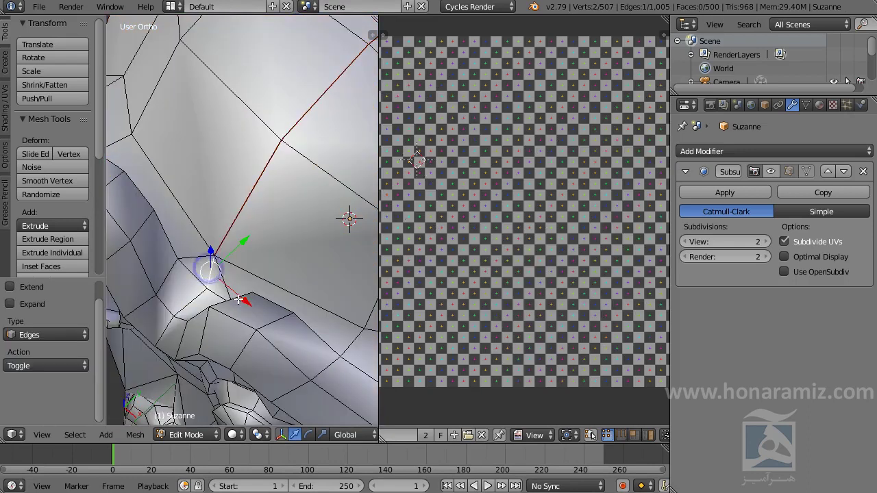
right_click(195, 277, "shift")
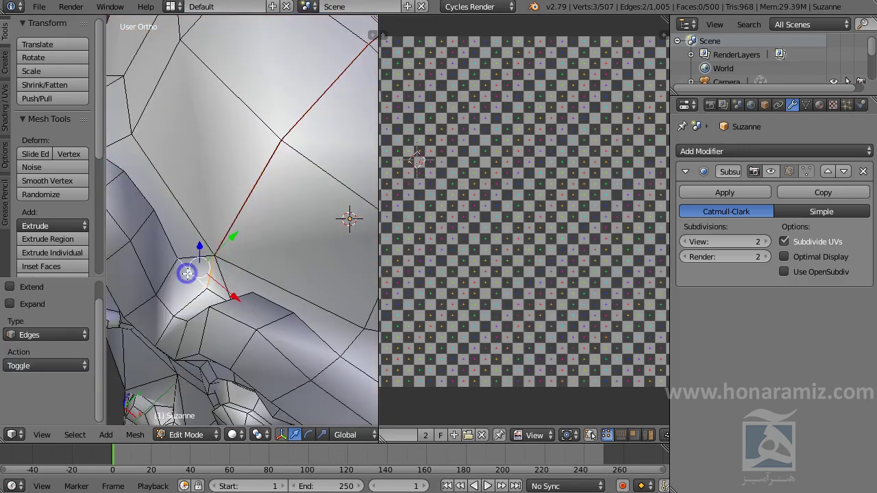
middle_click_drag(185, 274, 323, 237)
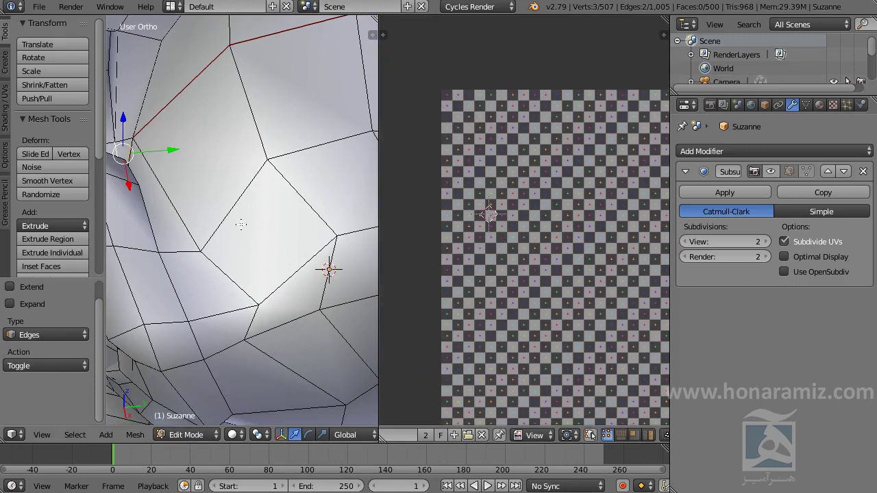
middle_click_drag(241, 224, 414, 222)
key("ctrl+z")
right_click(274, 168, "shift")
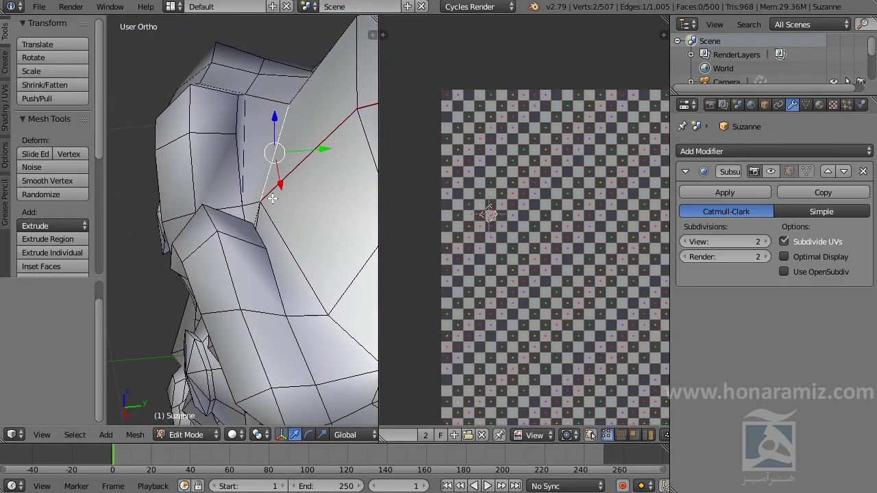
middle_click_drag(274, 168, 328, 233)
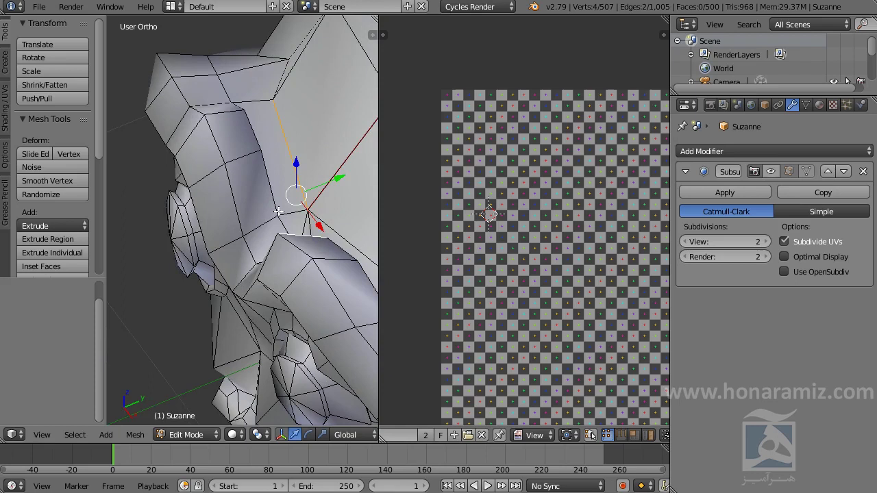
mouse_move(305, 223)
middle_mouse_down()
mouse_move(244, 124)
mouse_move(257, 273)
middle_mouse_up()
Extend the edge chain along the side of the head, show the checker texture, and mark it as a seam
right_click(244, 123)
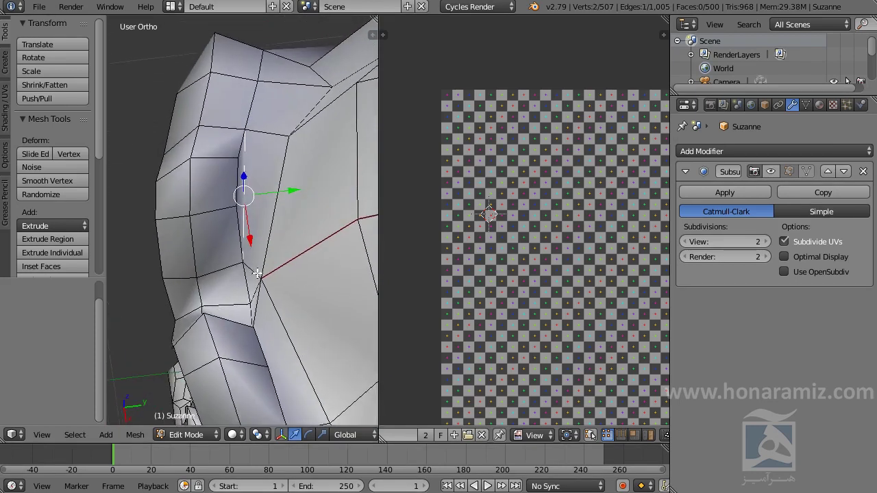
middle_click_drag(285, 322, 267, 278)
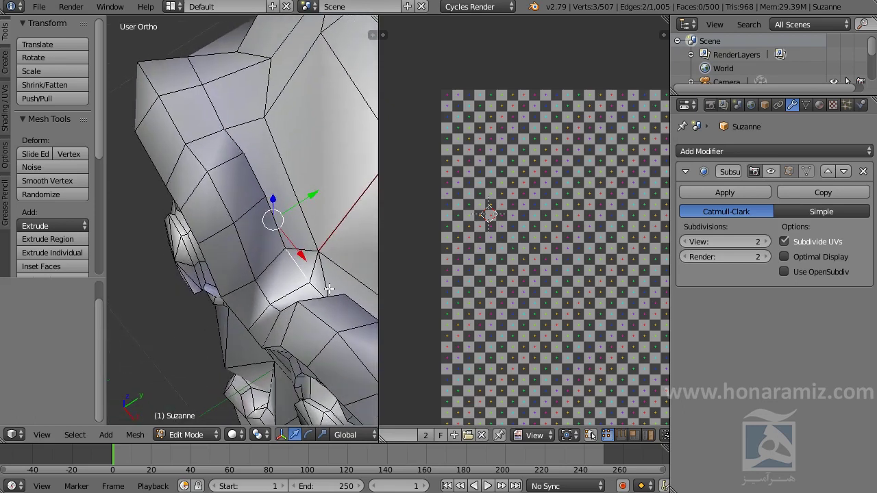
right_click(266, 272, "shift")
right_click(309, 237, "shift")
mouse_move(309, 237)
middle_mouse_down()
mouse_move(225, 254)
mouse_move(166, 250)
mouse_move(168, 226)
mouse_move(278, 194)
mouse_move(341, 201)
mouse_move(300, 170)
mouse_move(238, 240)
mouse_move(237, 185)
mouse_move(176, 206)
mouse_move(267, 202)
mouse_move(219, 205)
mouse_move(196, 231)
mouse_move(201, 245)
mouse_move(251, 218)
middle_mouse_up()
right_click(168, 224, "shift")
scroll(138, 238, "down", 2)
key("alt+z")
key("ctrl+e")
left_click(269, 203)
Re-unwrap Suzanne's mesh with the new seam and inspect the resulting UV layout
key("a")
key("a")
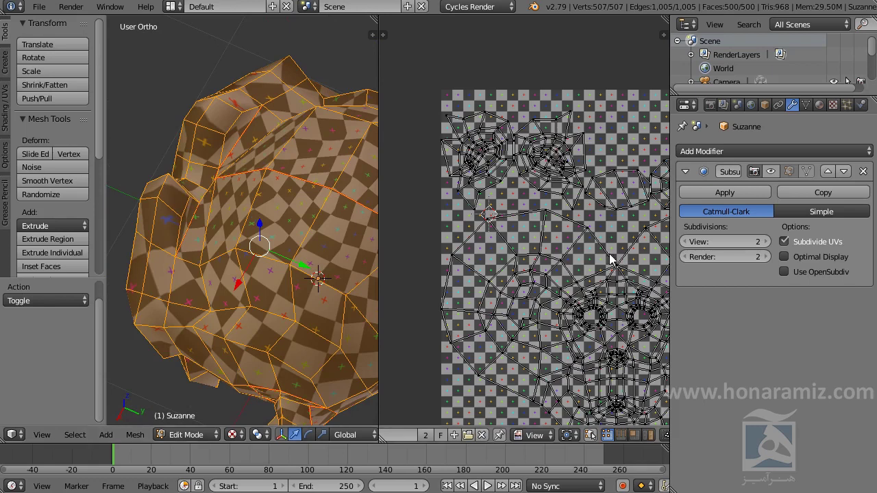
key("u")
left_click(211, 226)
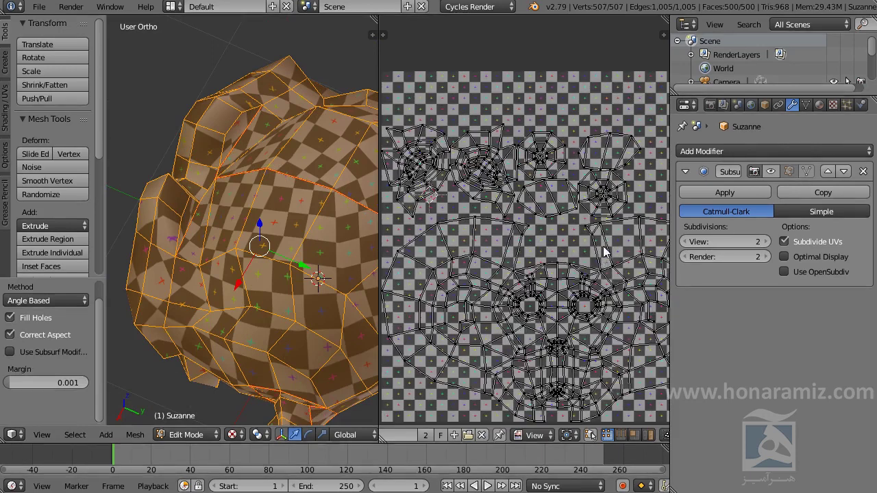
middle_click_drag(374, 231, 145, 185)
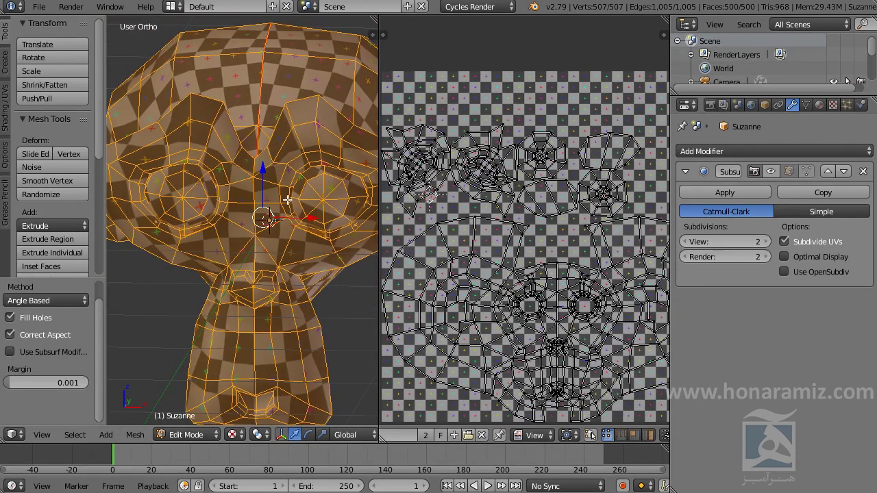
middle_click_drag(446, 225, 416, 183)
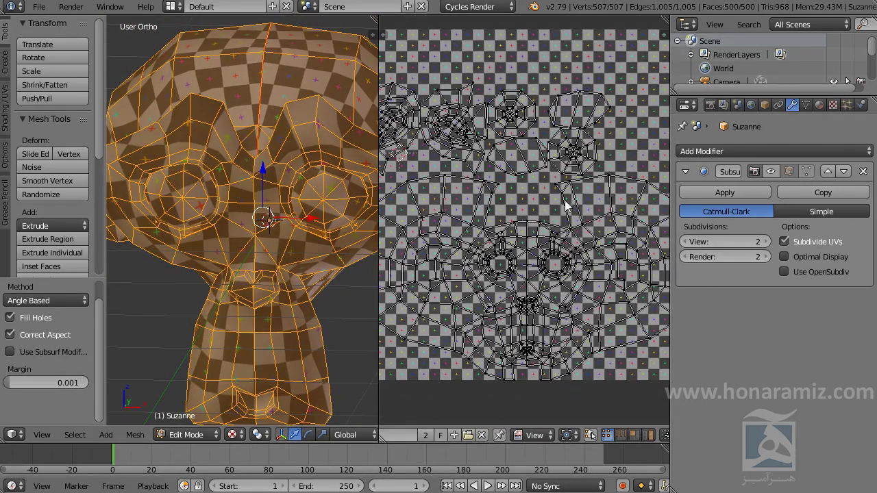
mouse_move(263, 122)
middle_mouse_down()
mouse_move(274, 200)
mouse_move(197, 246)
mouse_move(298, 337)
middle_mouse_up()
middle_click_drag(251, 196, 296, 235)
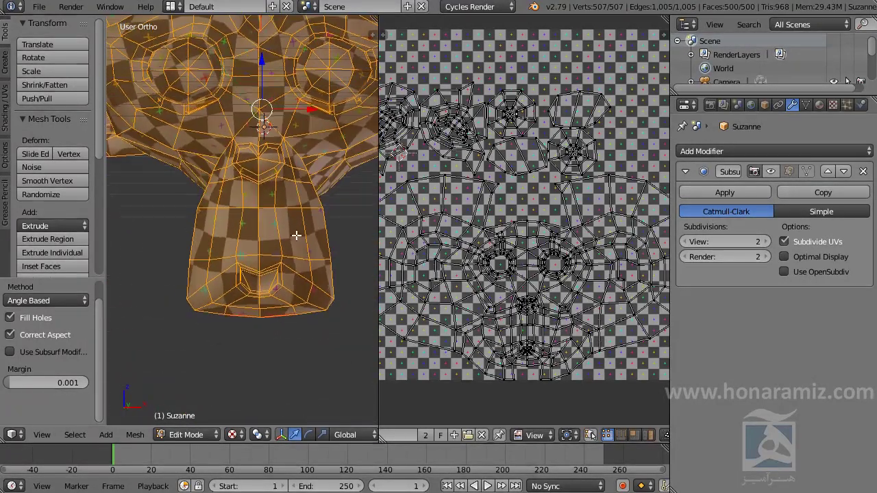
Select all UV islands and scale them up about 3.709 times
key("a")
scroll(583, 304, "down", 2)
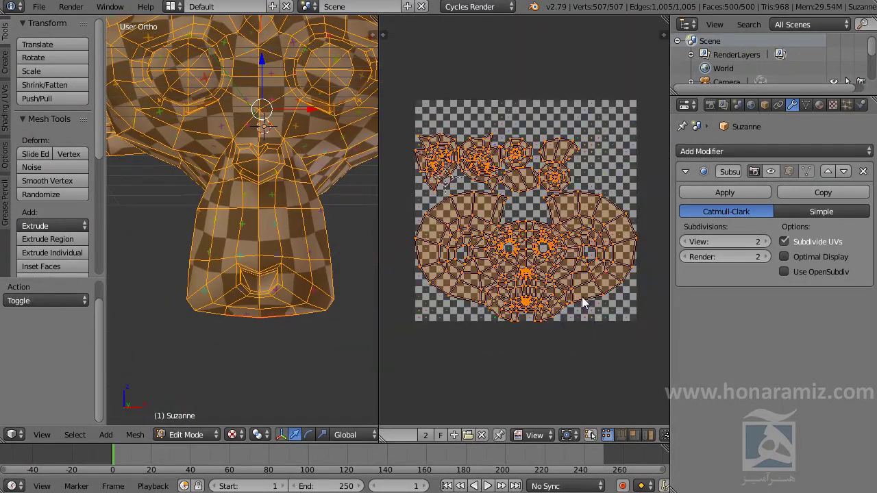
key("s")
left_click(515, 412)
Return to Object Mode and show the subdivision smoothing in the viewport again
key("Tab")
left_click(771, 171)
mouse_move(267, 225)
middle_mouse_down()
mouse_move(251, 156)
mouse_move(283, 180)
mouse_move(211, 233)
middle_mouse_up()
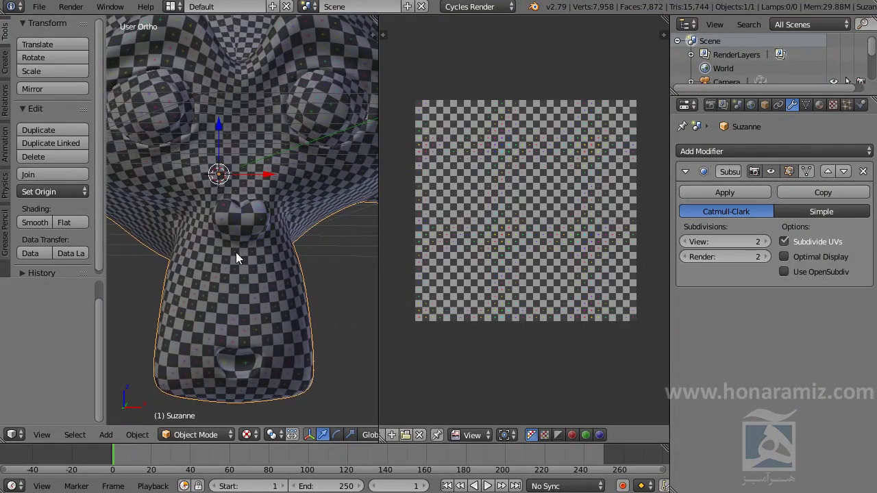
In Edit Mode, select the centre nose UV vertex and switch on UV Sculpt
key("Tab")
key("ctrl+Tab")
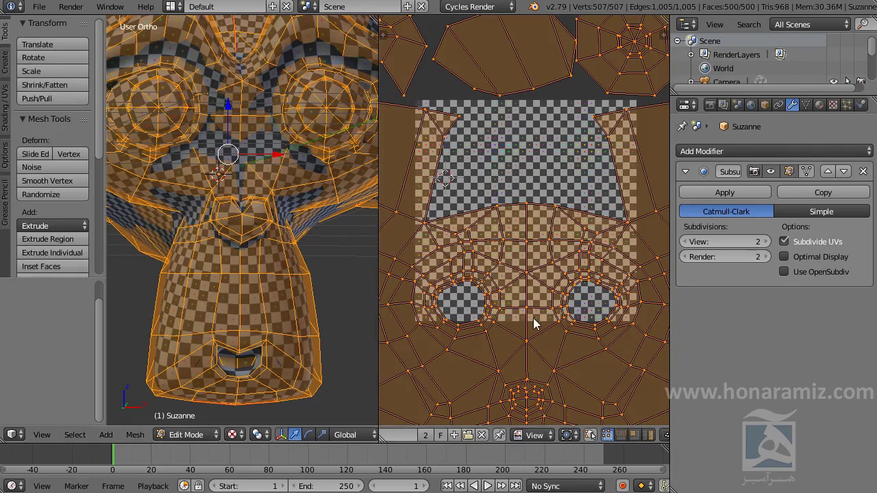
scroll(534, 324, "up", 2)
scroll(519, 157, "up", 2)
scroll(531, 205, "up", 1)
scroll(543, 259, "up", 1)
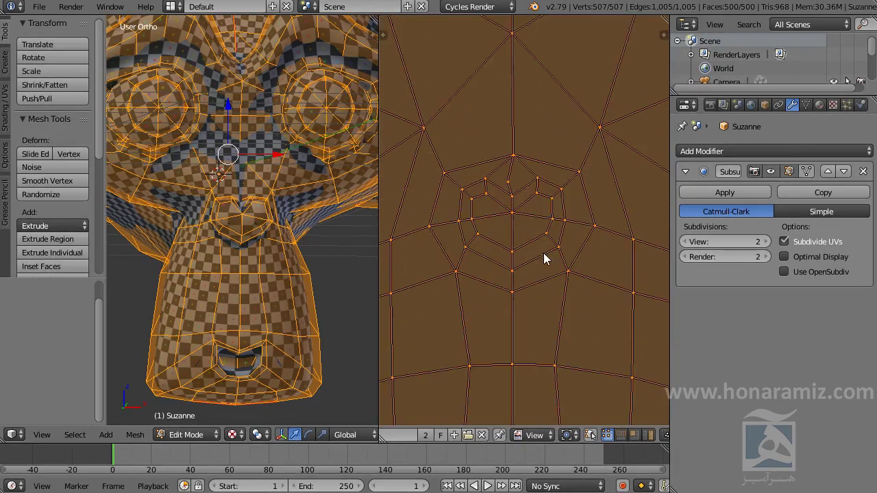
right_click(514, 215)
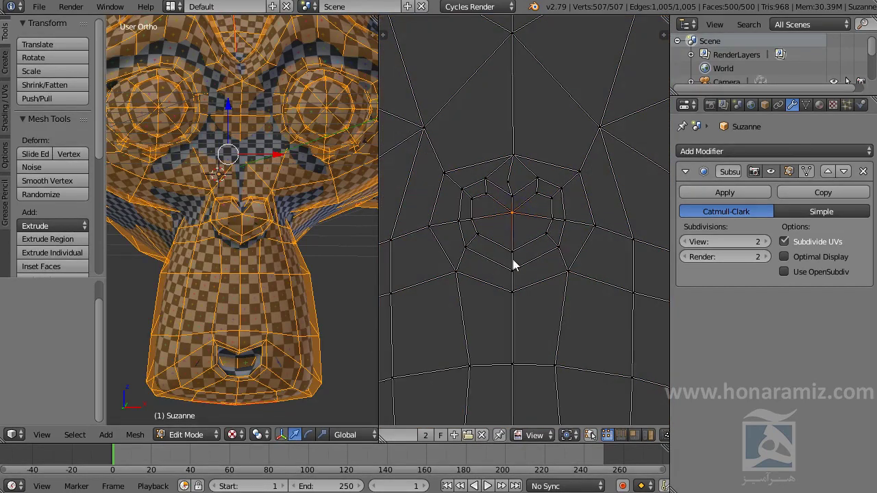
middle_click_drag(590, 435, 738, 453)
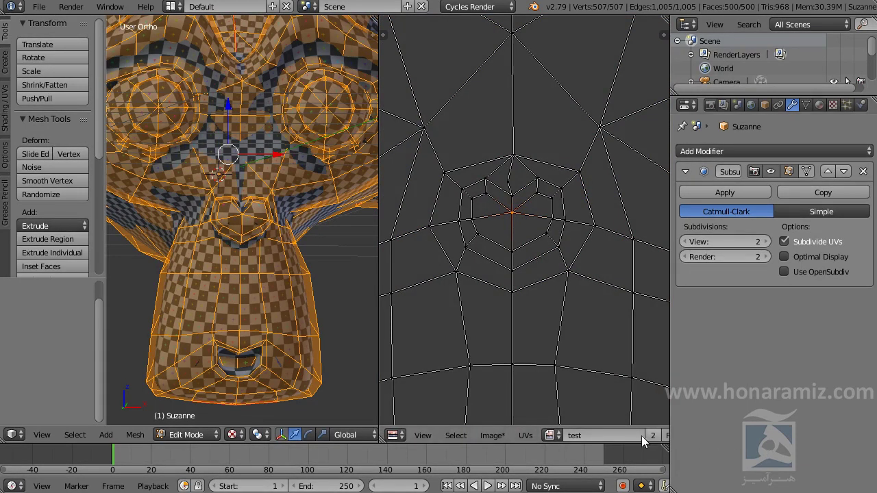
left_click(527, 436)
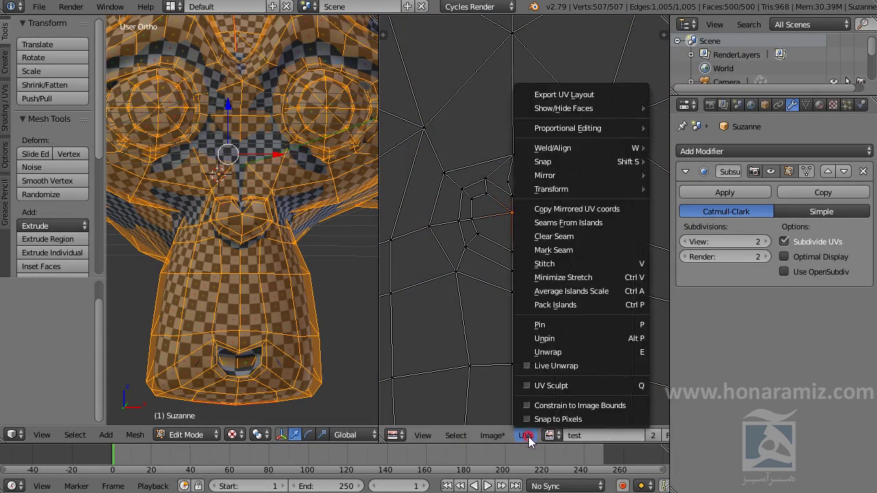
left_click(569, 388)
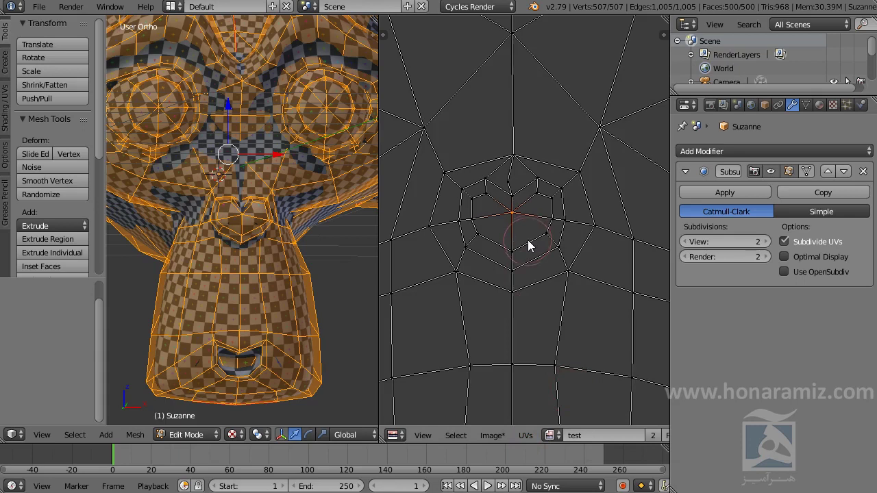
Sculpt the nose and upper-right cheek UVs, enlarging the brush radius midway
scroll(529, 195, "down", 2)
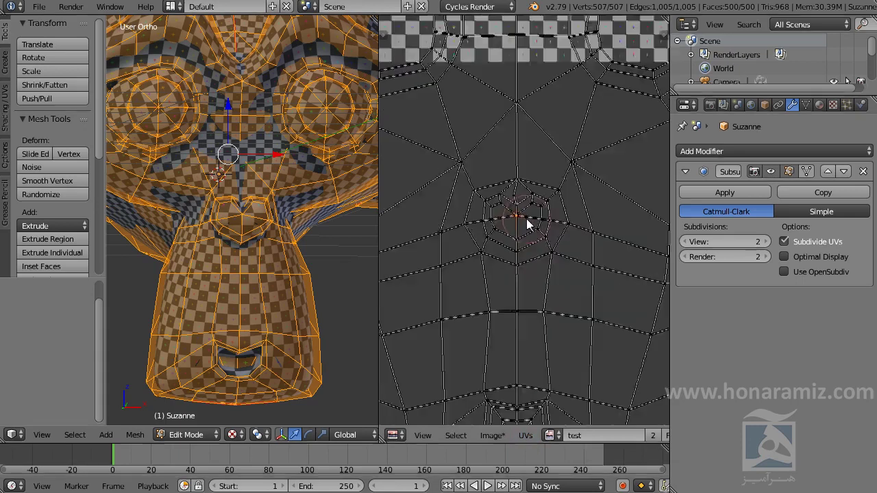
scroll(525, 222, "down", 2)
mouse_move(532, 220)
left_mouse_down()
mouse_move(515, 229)
mouse_move(519, 210)
mouse_move(537, 240)
mouse_move(516, 228)
mouse_move(521, 221)
mouse_move(499, 235)
mouse_move(515, 241)
mouse_move(596, 188)
left_mouse_up()
mouse_move(618, 159)
left_mouse_down()
mouse_move(586, 172)
mouse_move(555, 137)
left_mouse_up()
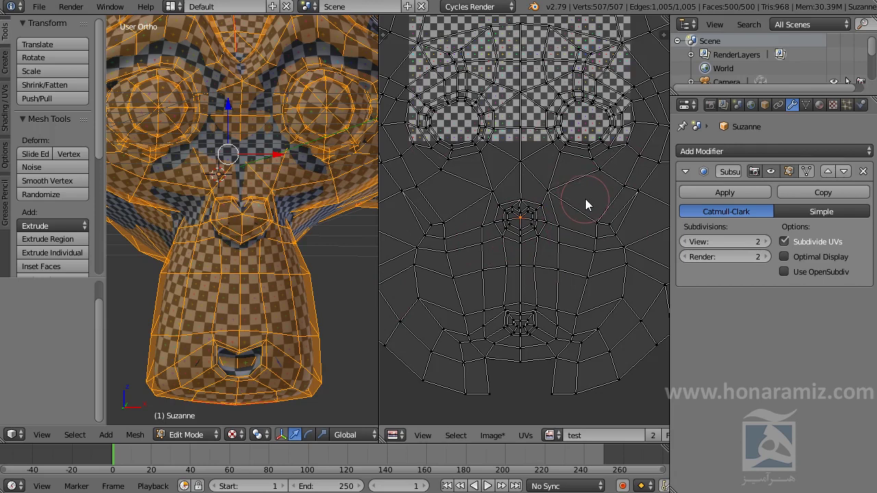
key("f")
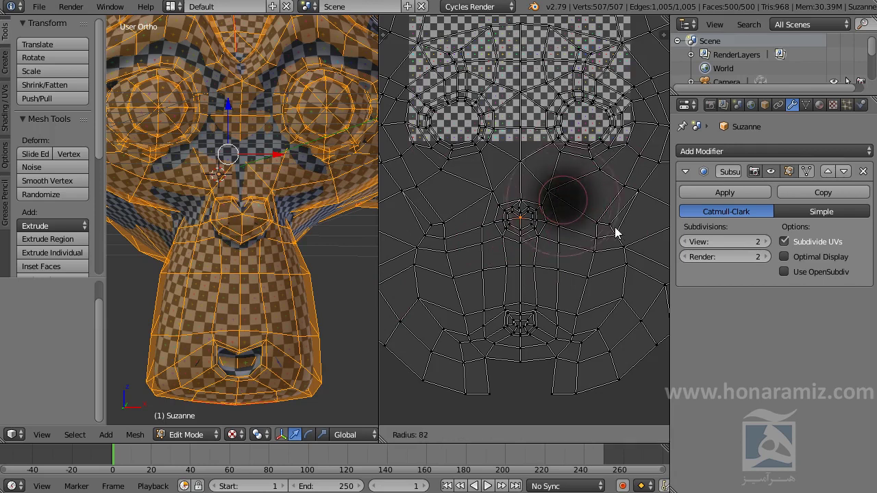
left_click(619, 268)
mouse_move(538, 249)
left_mouse_down()
mouse_move(522, 190)
mouse_move(554, 269)
mouse_move(500, 225)
mouse_move(537, 231)
left_mouse_up()
Set the UV sculpt tool to Pinch and pinch the UVs around the nose
key("t")
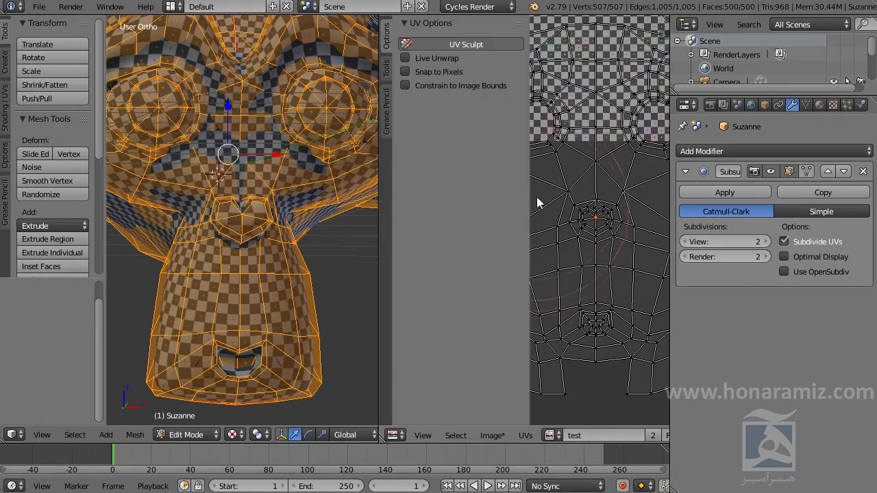
left_click(386, 70)
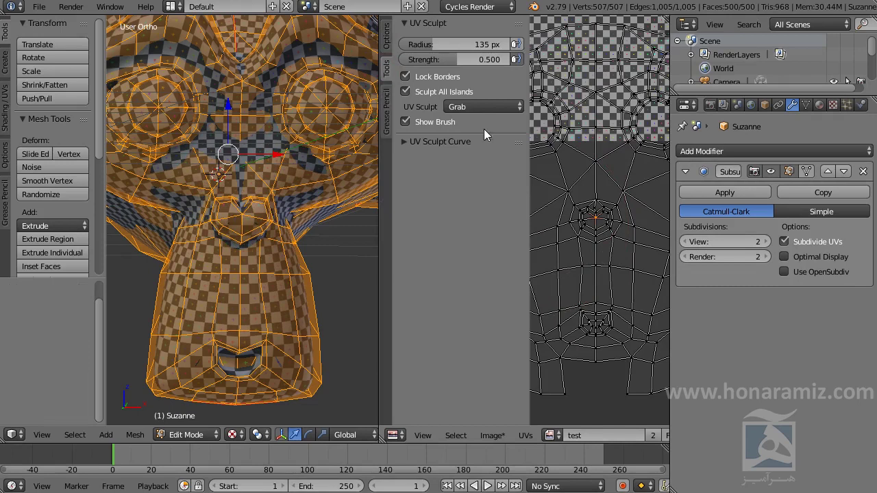
left_click(470, 109)
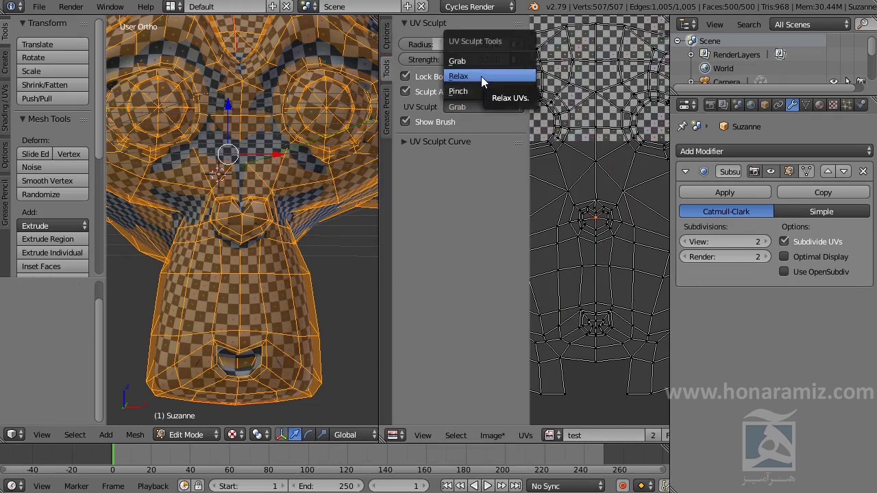
left_click(481, 91)
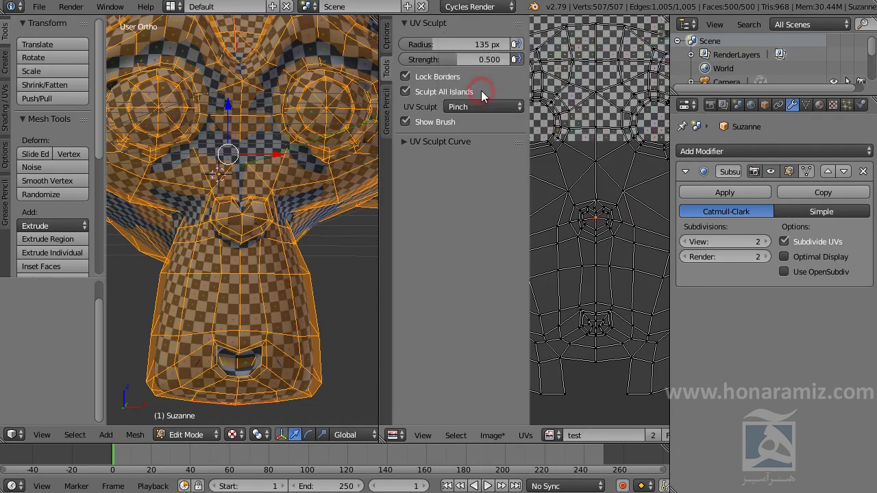
key("n")
key("n")
key("t")
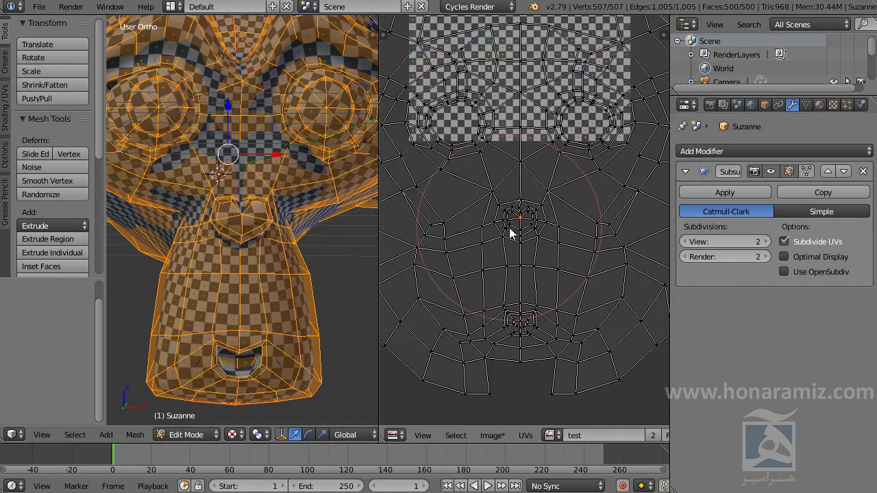
mouse_move(521, 222)
left_mouse_down()
mouse_move(528, 237)
mouse_move(521, 221)
left_mouse_up()
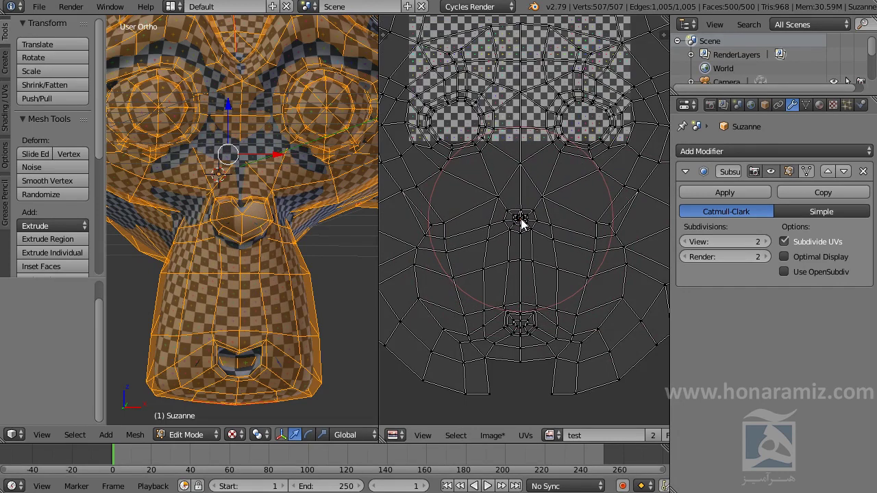
key("ctrl+z")
key("ctrl+z")
key("ctrl+z")
key("ctrl+z")
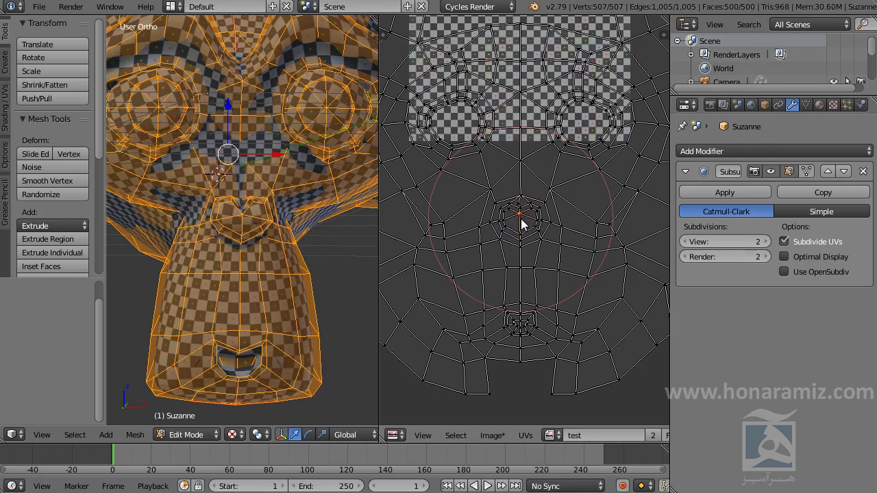
key("ctrl+z")
Scale the nose UVs by 1.5 and return to Object Mode to view the head
scroll(237, 214, "up", 2)
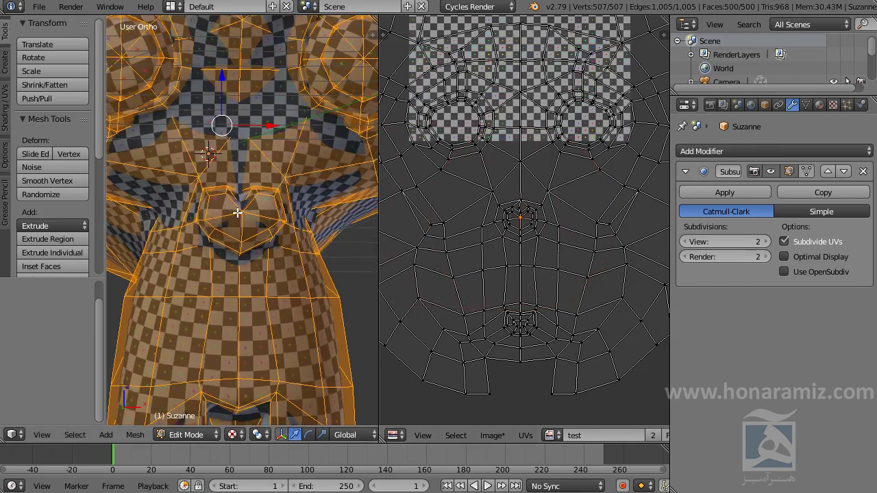
key("s")
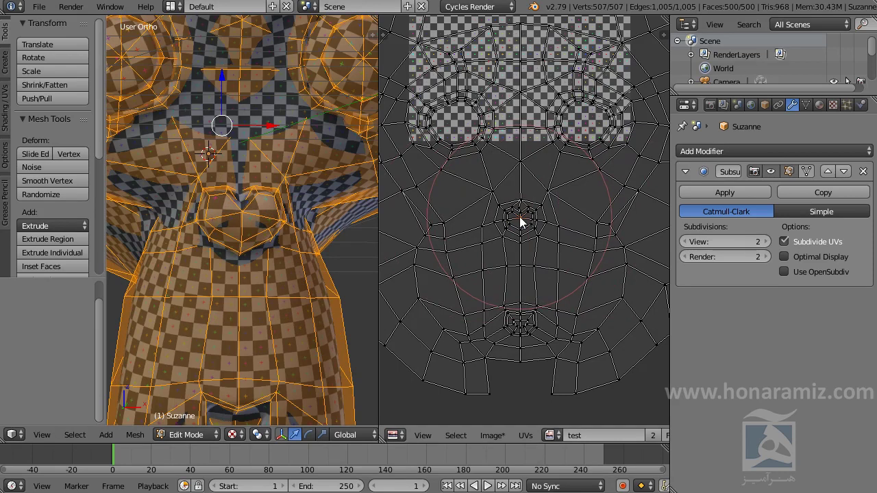
type("1.5")
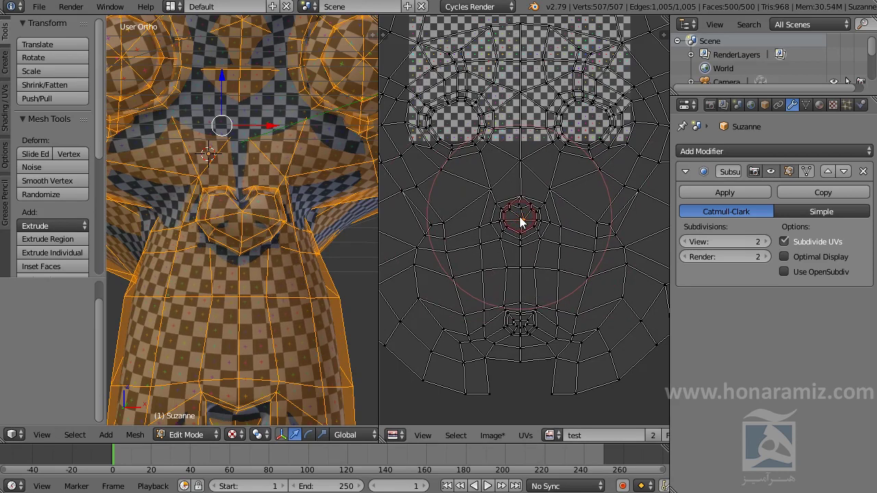
key("Return")
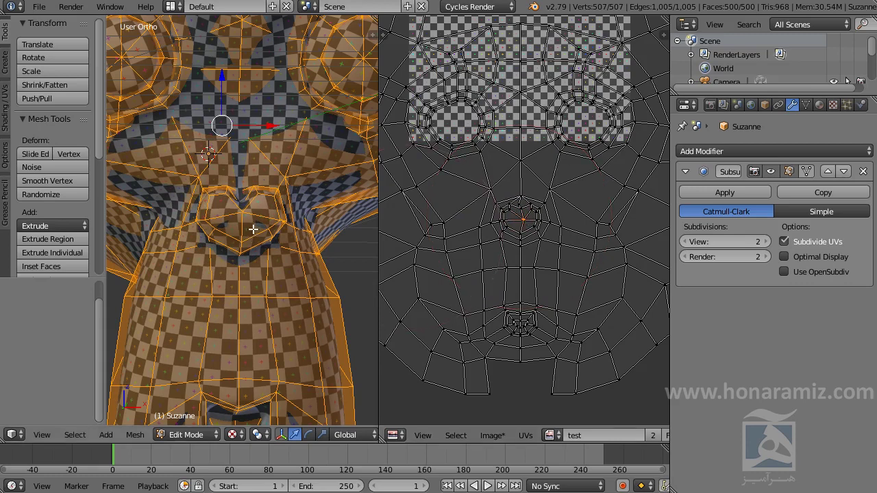
key("Tab")
scroll(254, 233, "down", 4)
mouse_move(253, 251)
middle_mouse_down()
mouse_move(168, 253)
mouse_move(223, 223)
mouse_move(369, 265)
mouse_move(274, 240)
mouse_move(355, 262)
mouse_move(250, 249)
mouse_move(340, 243)
mouse_move(237, 231)
mouse_move(200, 246)
mouse_move(249, 255)
middle_mouse_up()
scroll(274, 233, "down", 3)
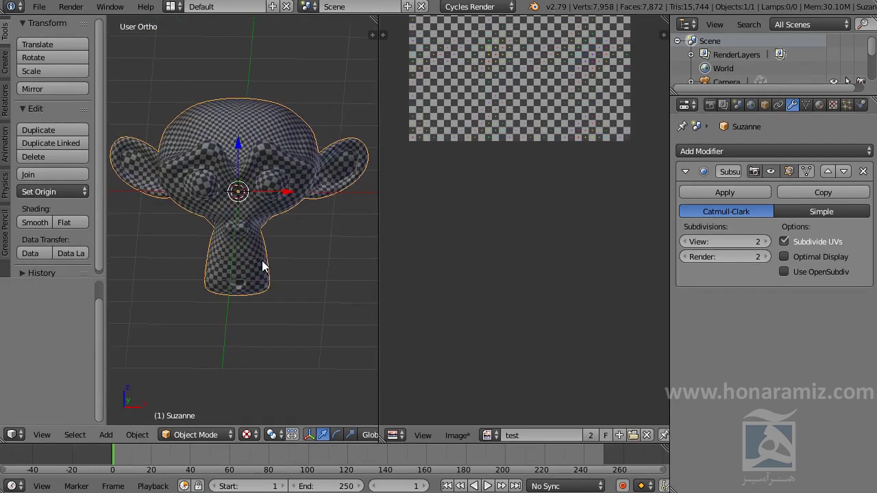
Enter Edit Mode and switch off UV Sculpt from the UVs menu
mouse_move(262, 260)
middle_mouse_down()
mouse_move(318, 276)
mouse_move(295, 272)
middle_mouse_up()
key("Tab")
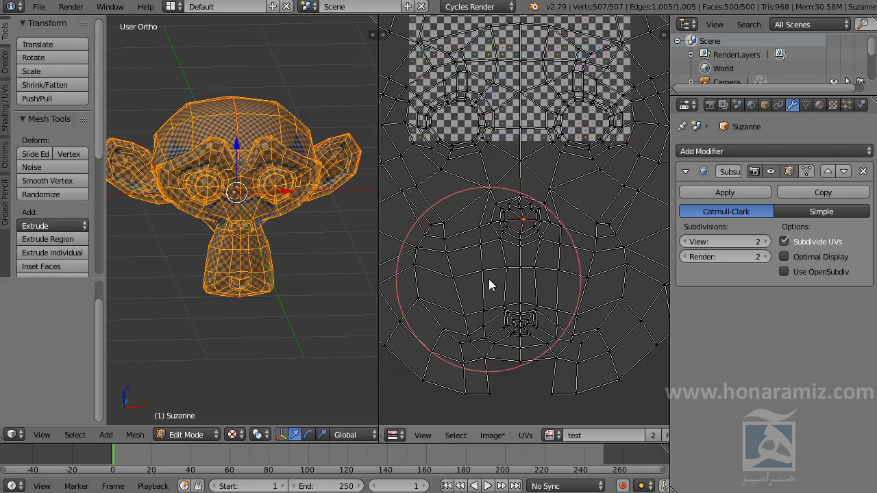
scroll(517, 279, "down", 2)
scroll(540, 269, "down", 2)
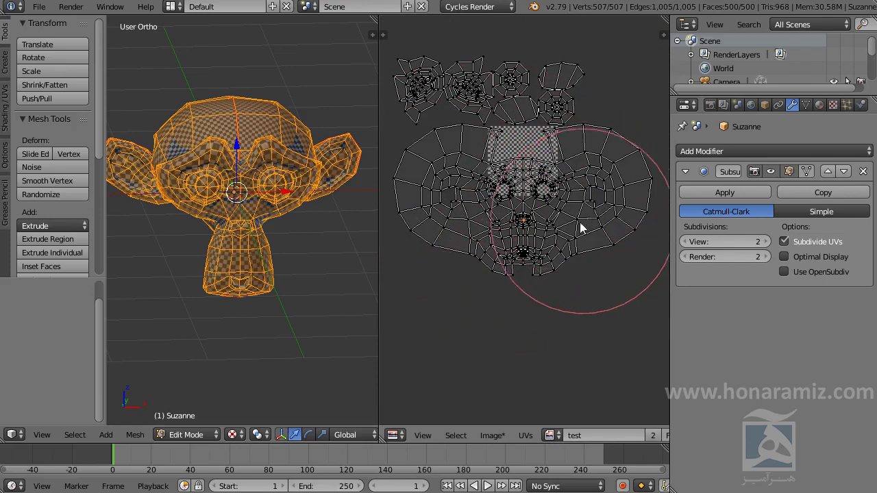
scroll(555, 226, "up", 2)
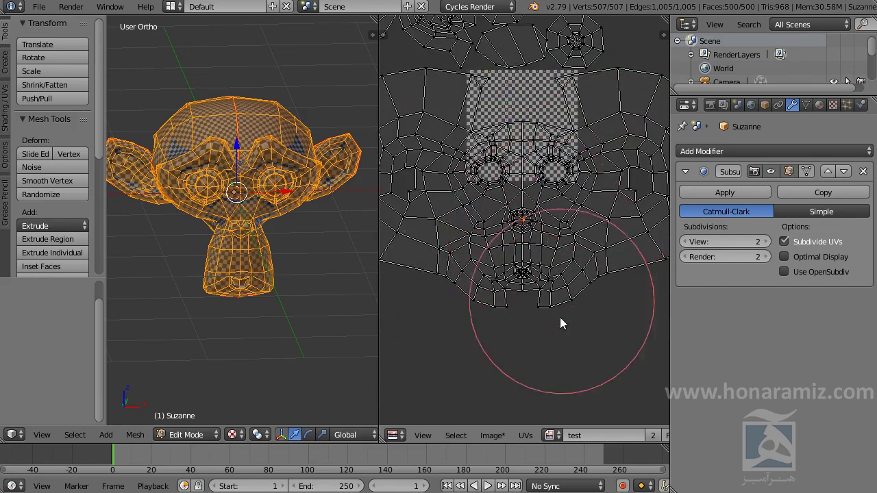
left_click(526, 437)
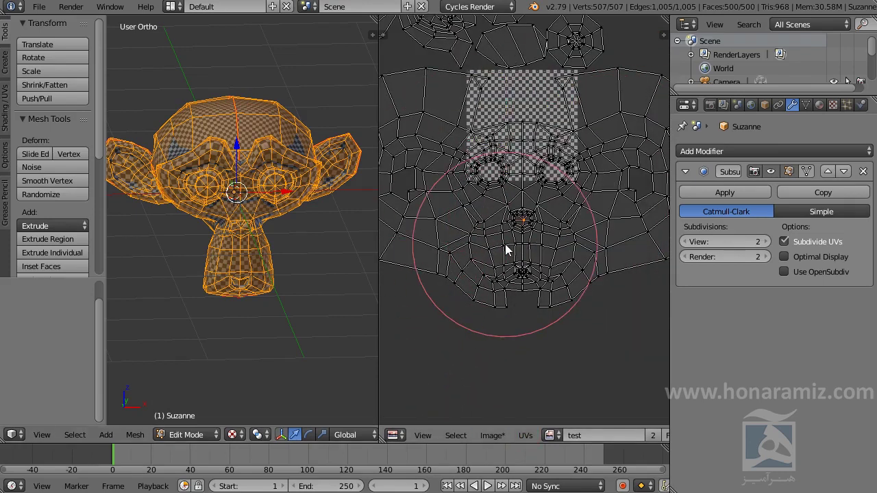
left_click(525, 436)
left_click(548, 387)
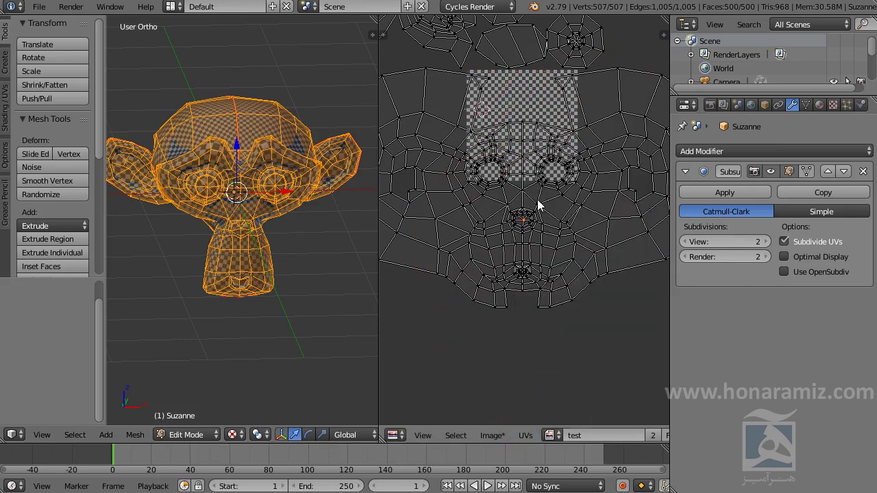
Select all UVs and unwrap them into fresh islands
key("a")
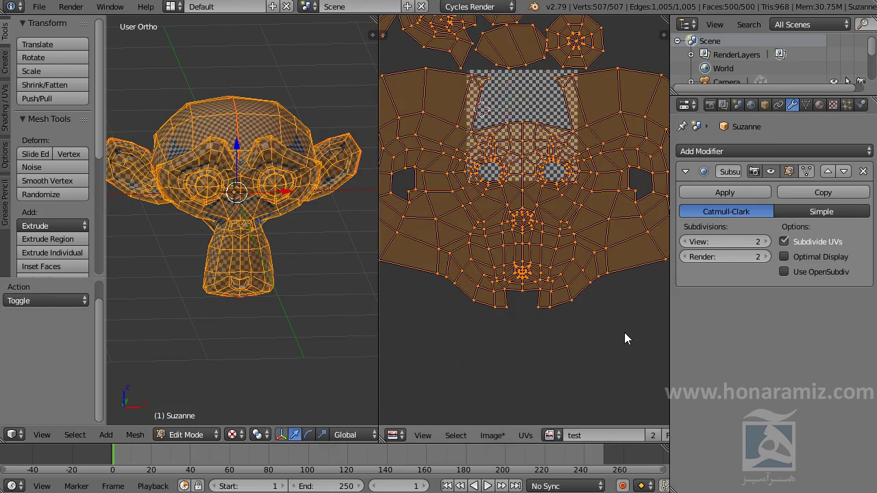
scroll(548, 131, "up", 1)
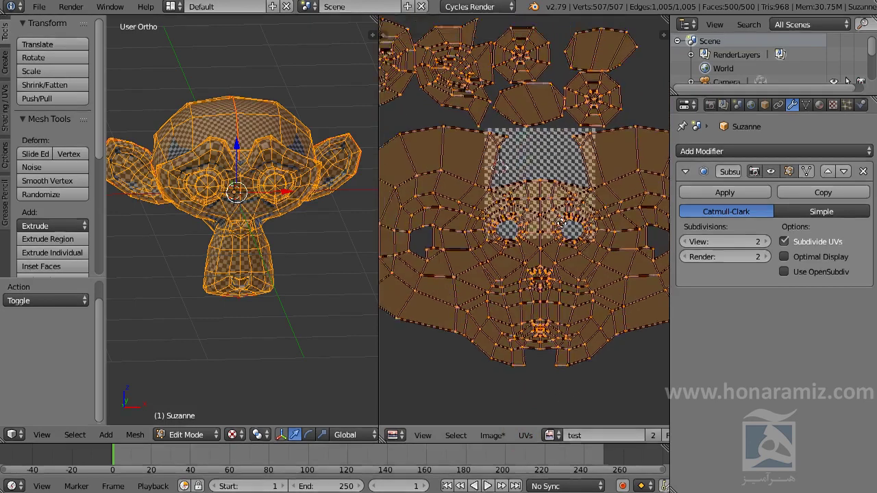
scroll(574, 210, "up", 1)
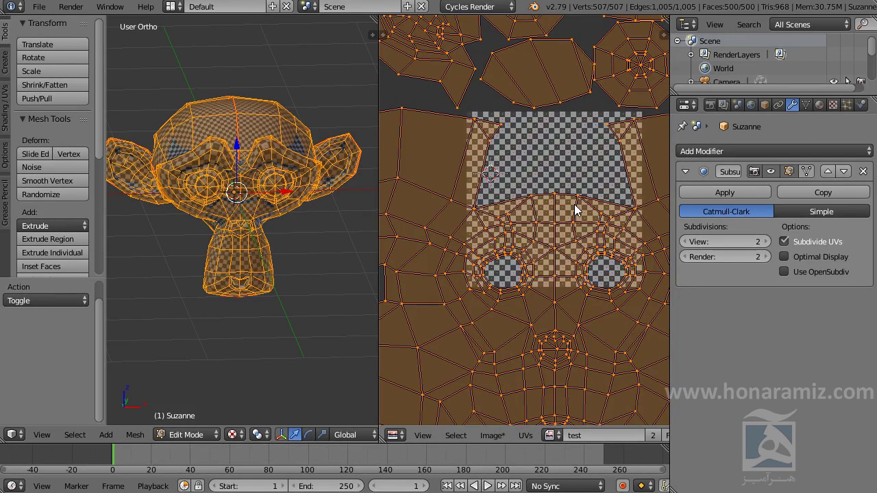
left_click(525, 435)
mouse_move(552, 189)
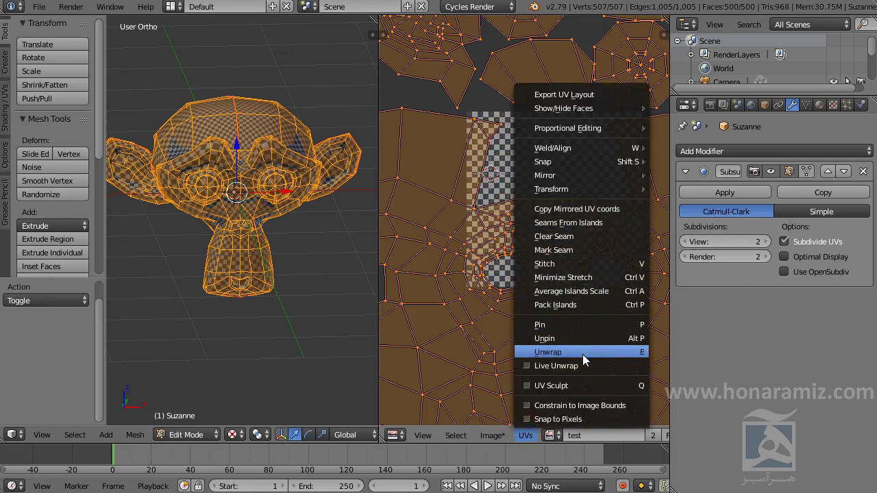
left_click(600, 305)
scroll(489, 239, "down", 2)
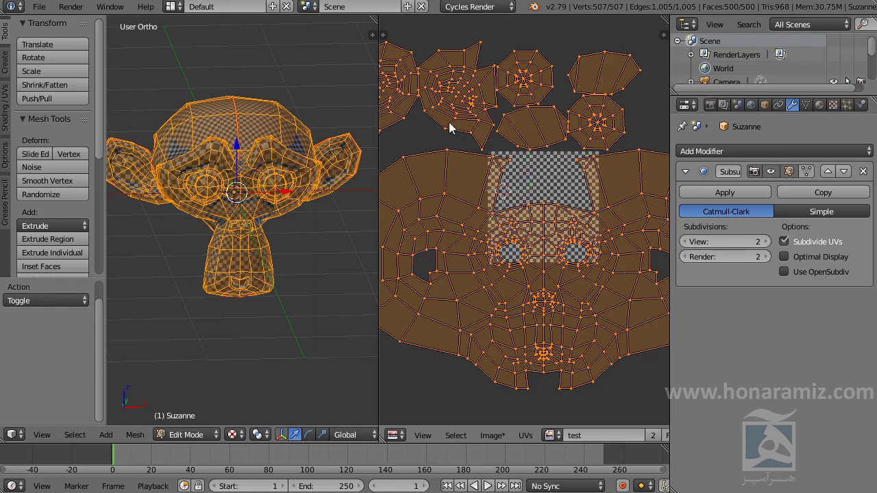
Pack Suzanne's UV islands so they fill the checker image
scroll(555, 255, "up", 2)
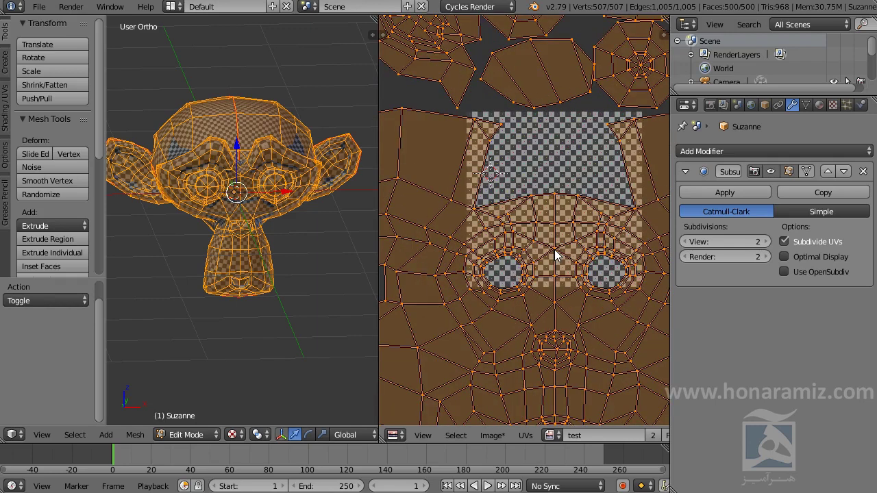
key("ctrl+p")
scroll(555, 249, "up", 2)
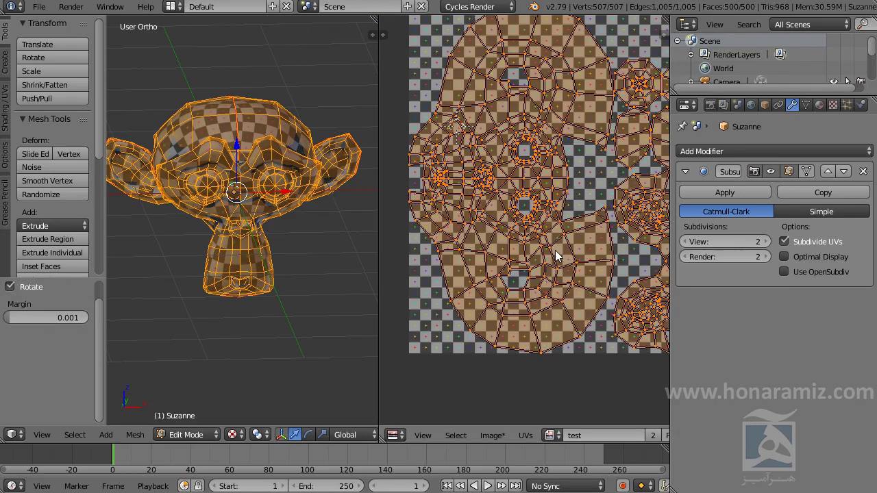
scroll(559, 231, "down", 3)
scroll(576, 238, "up", 1)
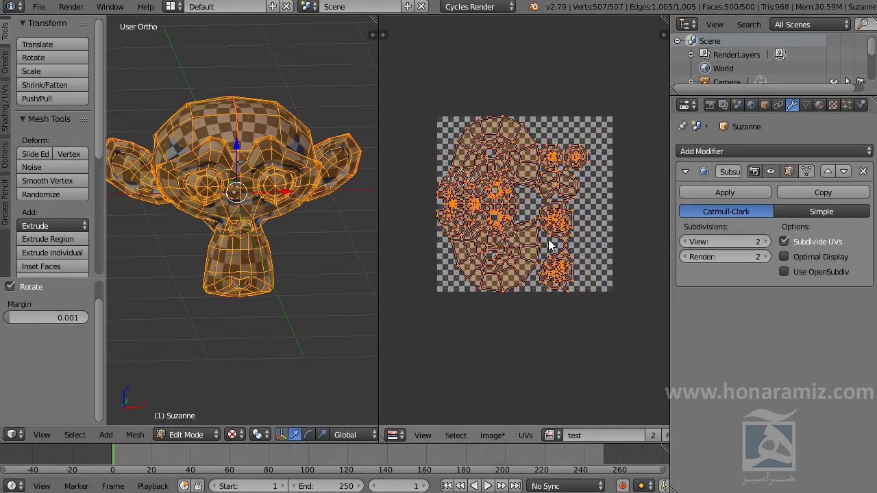
scroll(480, 298, "up", 2)
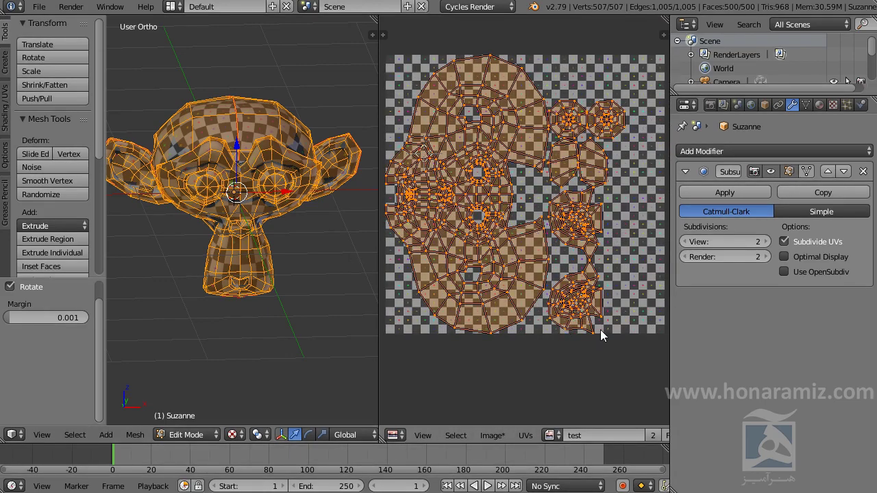
Rotate all UV islands by -90° so the large island lies horizontally on top
key("r")
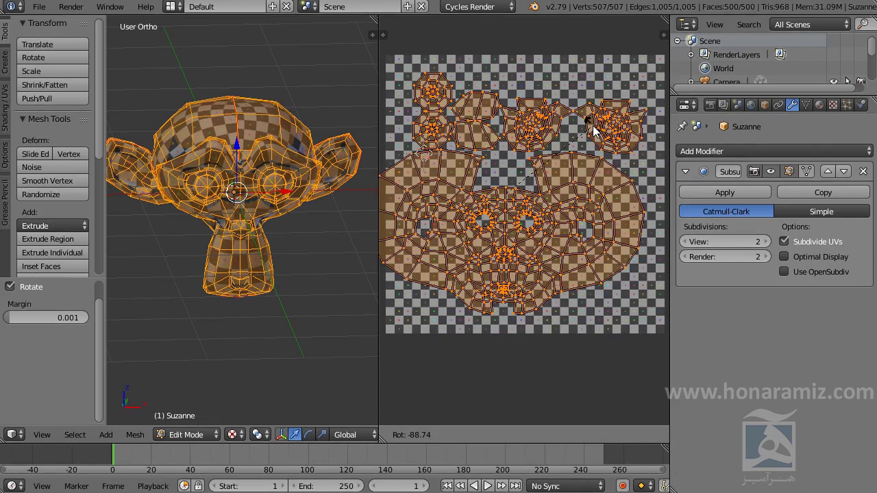
type("90")
key("Return")
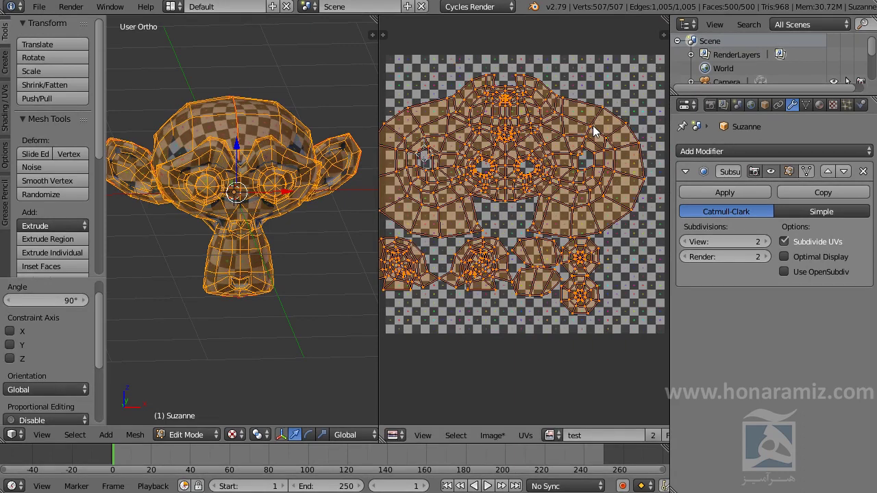
key("ctrl+z")
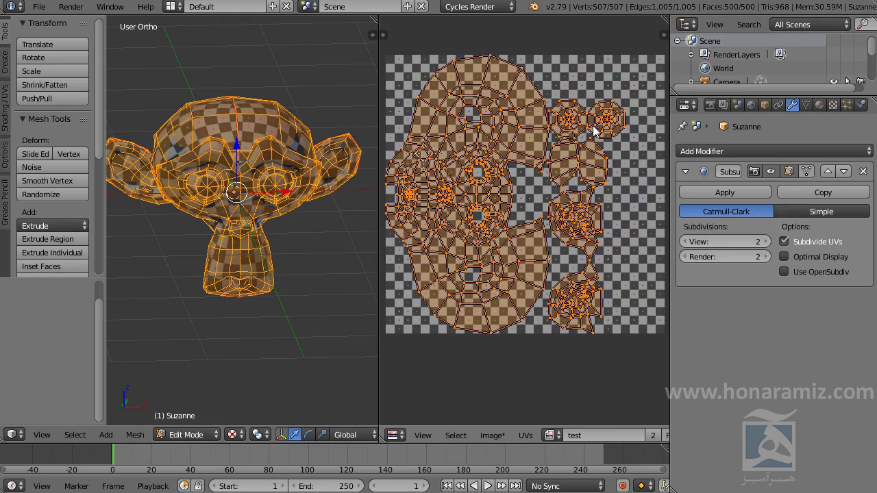
type("r90")
key("BackSpace")
key("BackSpace")
type("-90")
key("Return")
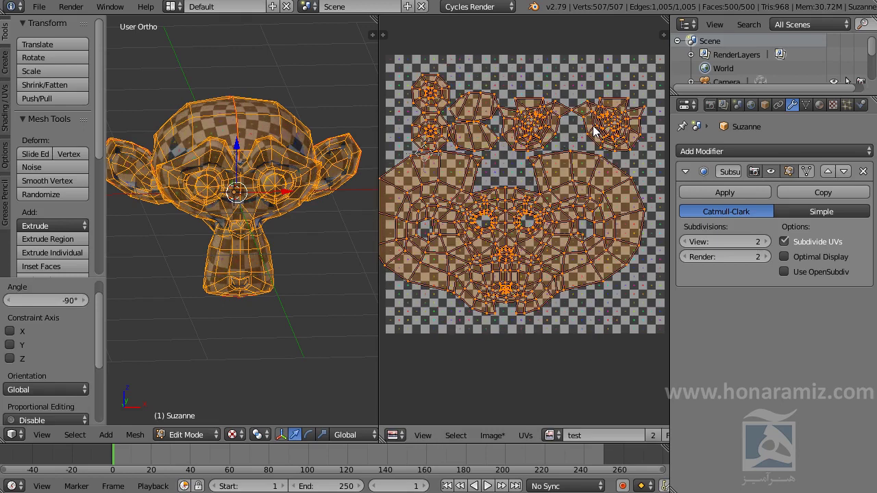
Shift the whole UV layout sideways within the image, keeping the current packing
scroll(549, 260, "down", 1)
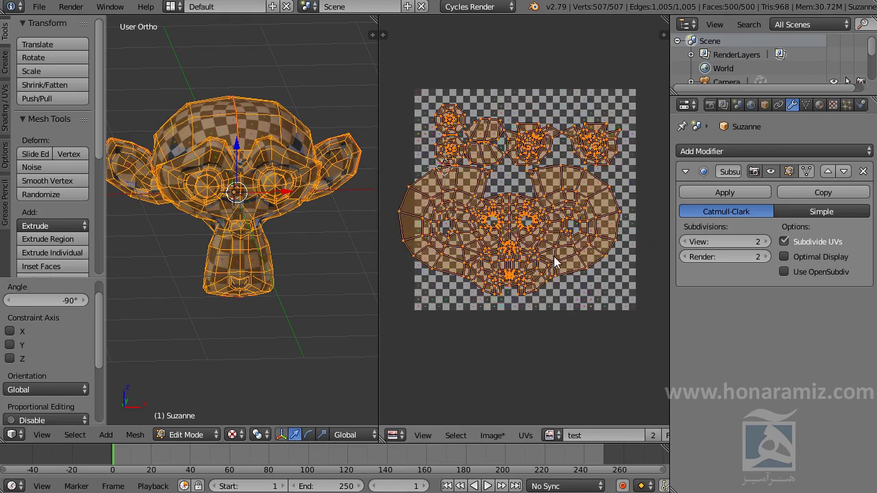
key("s")
key("Escape")
key("ctrl+p")
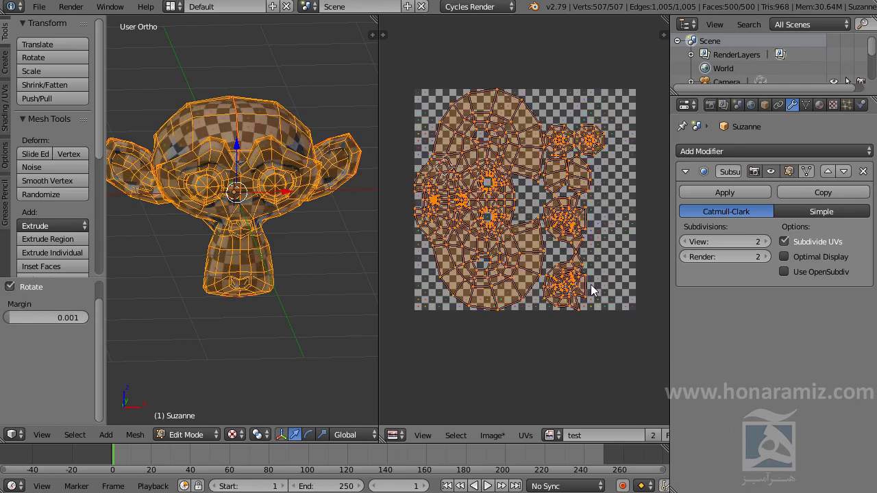
key("ctrl+z")
key("g")
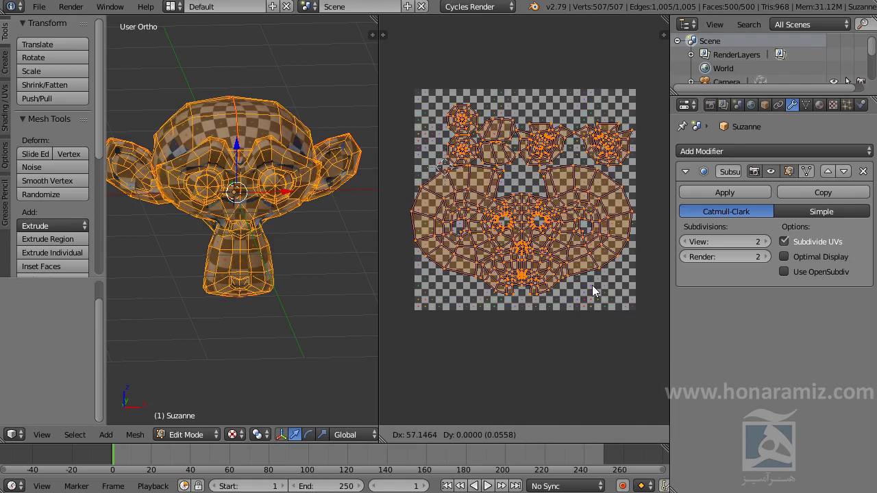
left_click(593, 285)
Select only the upper-right UV island and nudge it slightly to the right
scroll(592, 277, "up", 2)
key("a")
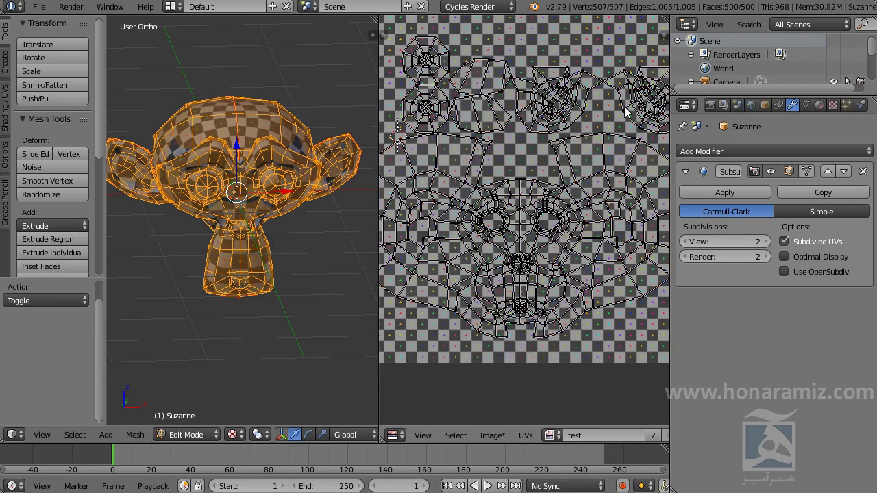
key("l")
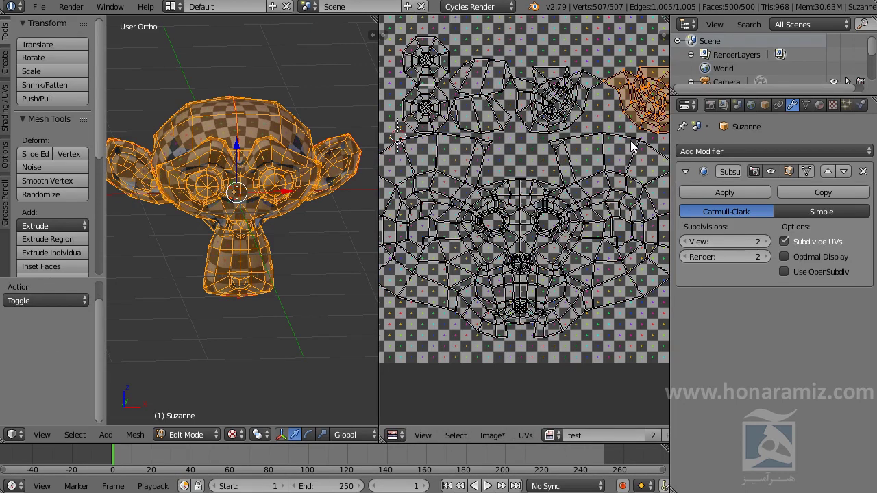
key("Home")
key("g")
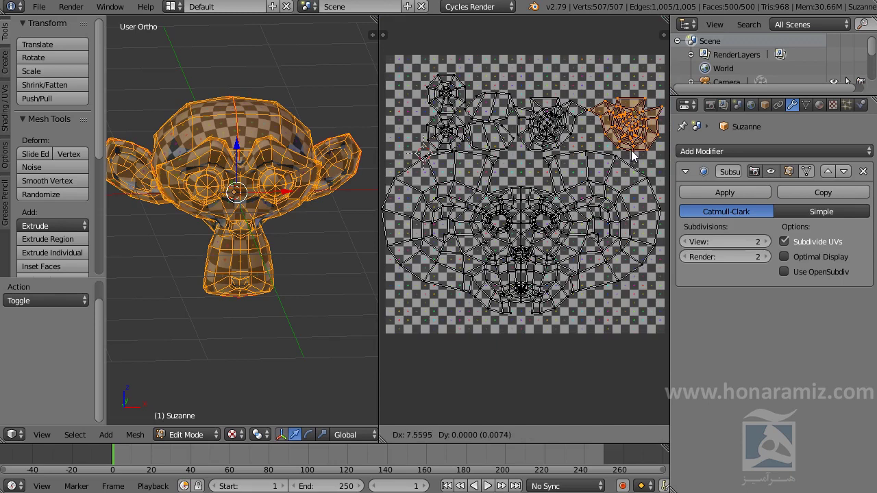
left_click(633, 155)
Preview Suzanne's smooth checker-textured surface in Object Mode, then widen the 3D viewport
key("Tab")
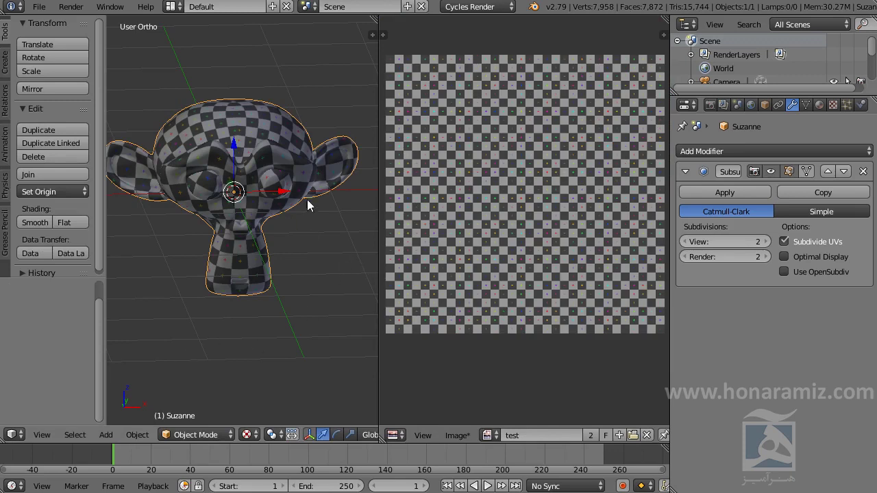
key("Tab")
key("Tab")
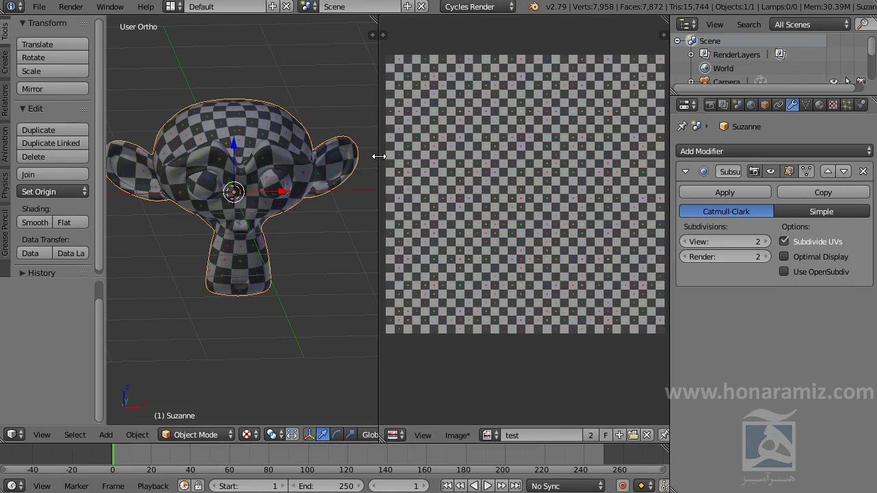
left_click_drag(380, 157, 431, 161)
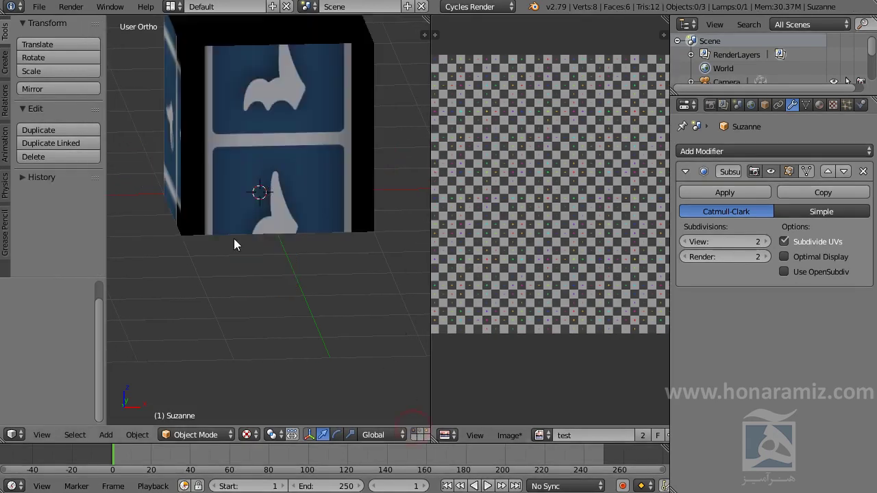
scroll(288, 274, "down", 1)
scroll(322, 275, "down", 1)
scroll(288, 233, "down", 1)
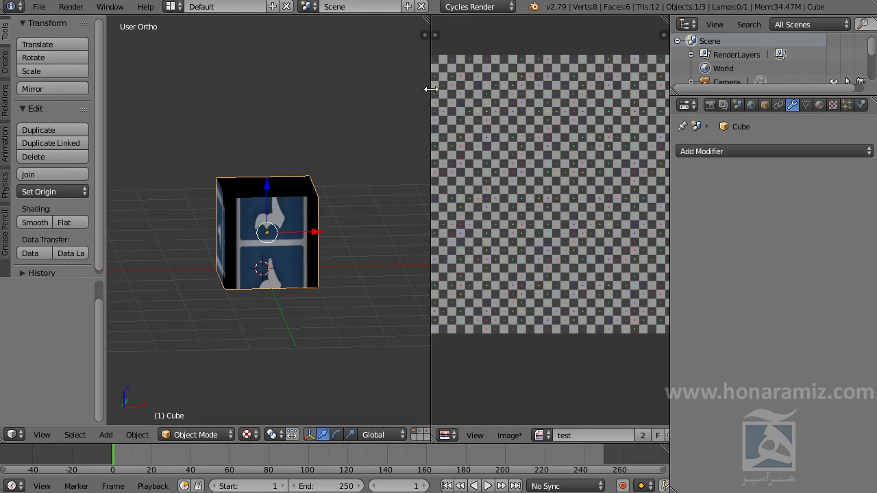
Inspect the cube's UVs and unwrap options in Edit Mode, orbiting to its left side
left_click_drag(428, 89, 423, 89)
key("Tab")
scroll(582, 206, "down", 1)
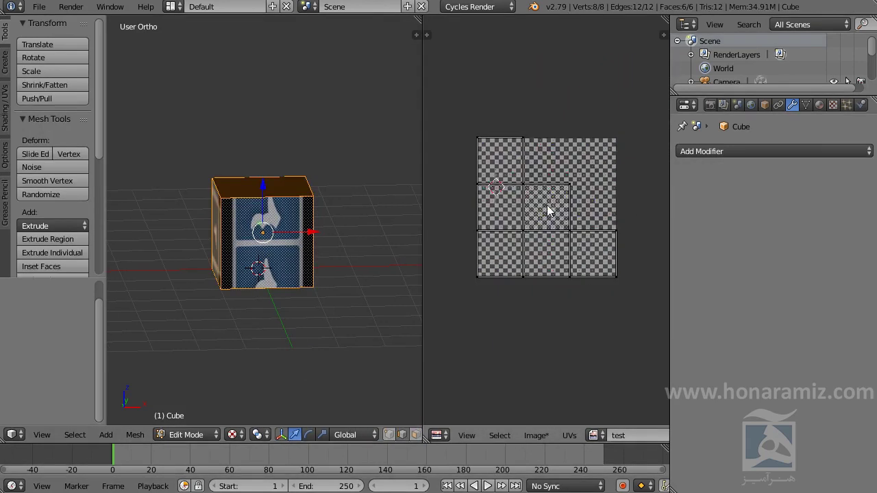
key("u")
scroll(324, 233, "up", 2)
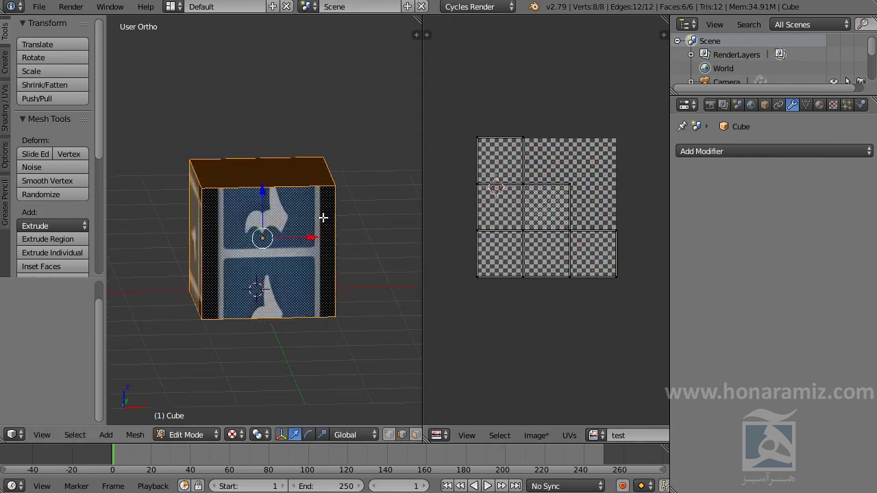
mouse_move(300, 237)
middle_mouse_down()
mouse_move(276, 235)
mouse_move(290, 245)
mouse_move(329, 364)
middle_mouse_up()
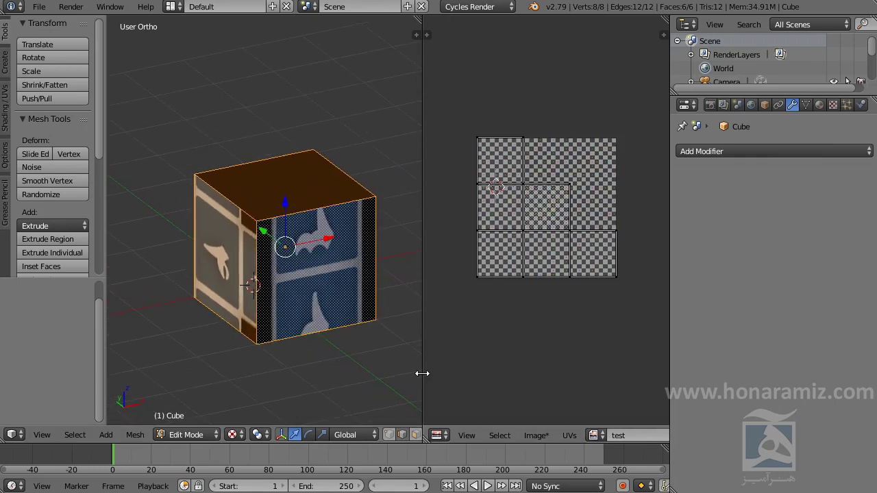
Show the flat T-shaped unfolded mesh from above in solid shading, in Object Mode
left_click_drag(422, 373, 508, 375)
key("Tab")
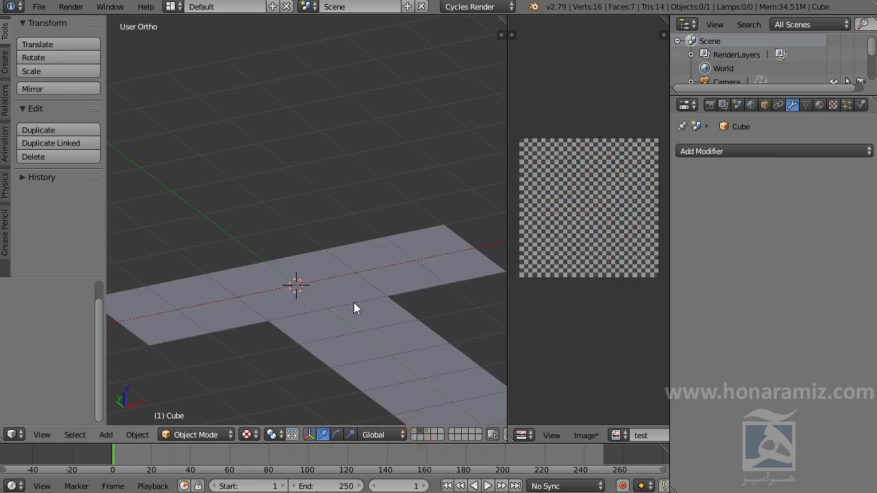
mouse_move(354, 303)
middle_mouse_down()
mouse_move(327, 323)
mouse_move(139, 347)
mouse_move(322, 258)
mouse_move(419, 414)
middle_mouse_up()
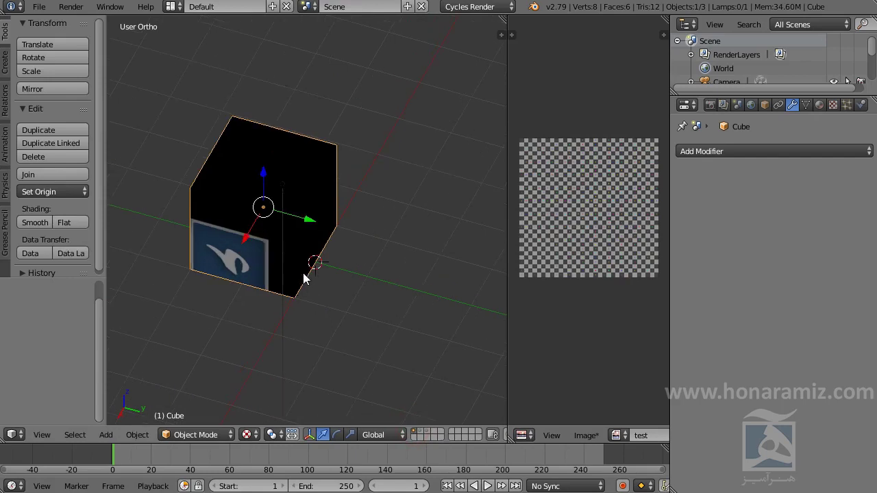
key("alt+z")
mouse_move(300, 272)
middle_mouse_down()
mouse_move(313, 259)
mouse_move(246, 224)
middle_mouse_up()
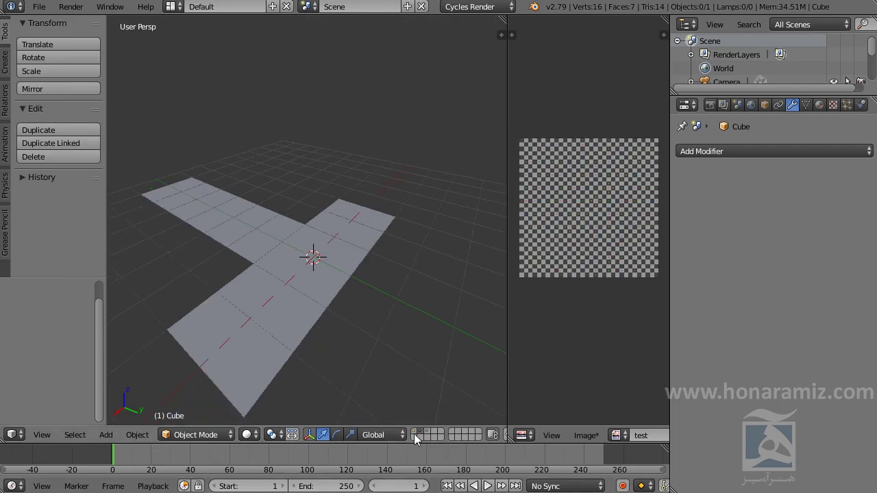
Show the cube's layer, enter edge select mode, and select two vertical edges
left_click(414, 436)
left_click(415, 434)
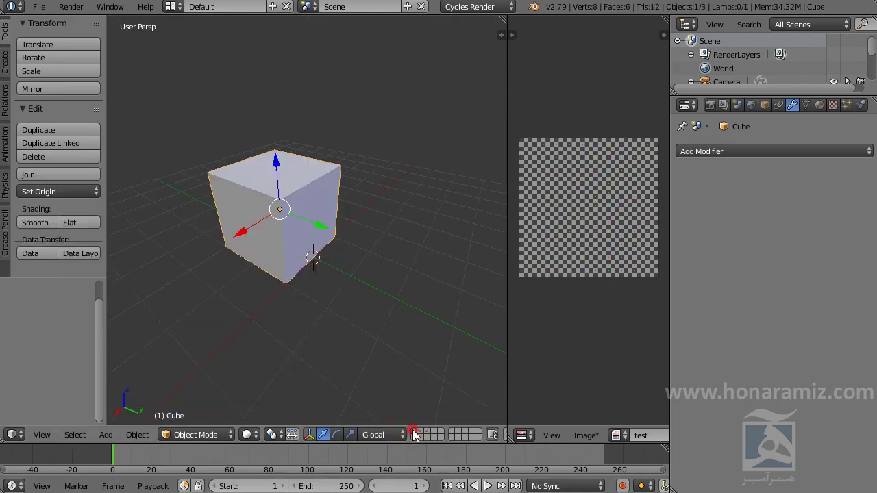
key("Tab")
key("ctrl+Tab")
left_click(297, 226)
right_click(291, 226)
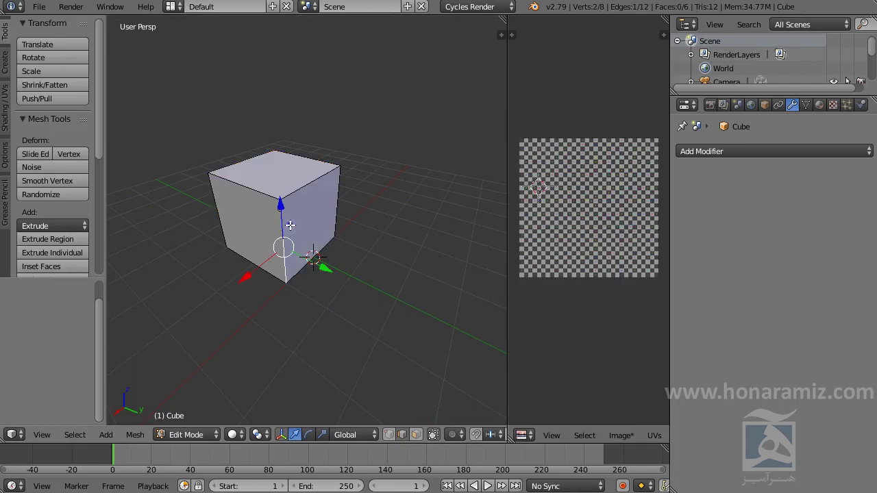
scroll(314, 272, "up", 1)
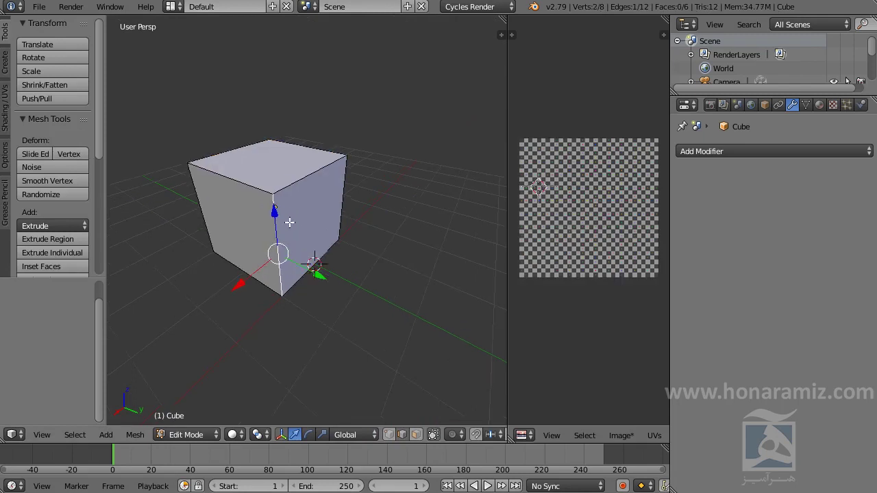
right_click(296, 187, "shift")
Reselect three cube edges from a near-front view
key("KP_1")
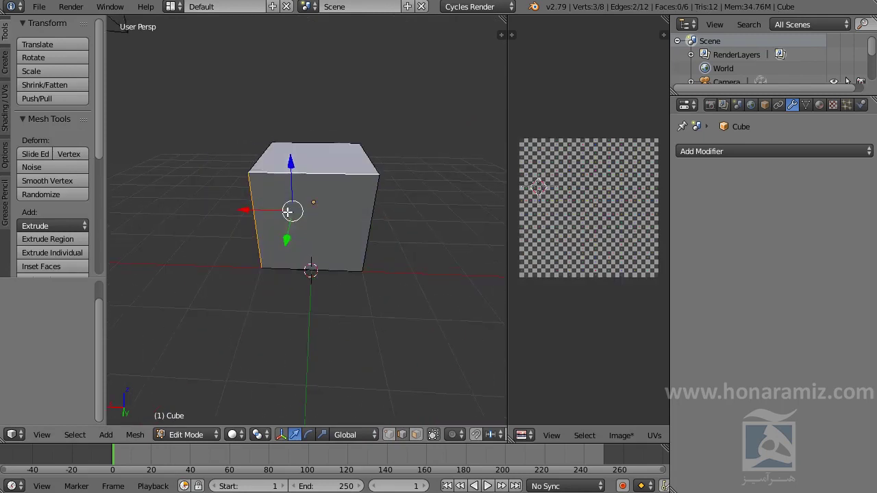
middle_click_drag(366, 229, 236, 174)
right_click(236, 173)
right_click(286, 192, "shift")
mouse_move(336, 210)
middle_mouse_down()
mouse_move(280, 221)
mouse_move(347, 186)
mouse_move(436, 207)
mouse_move(466, 204)
mouse_move(310, 201)
mouse_move(472, 203)
middle_mouse_up()
right_click(371, 170, "shift")
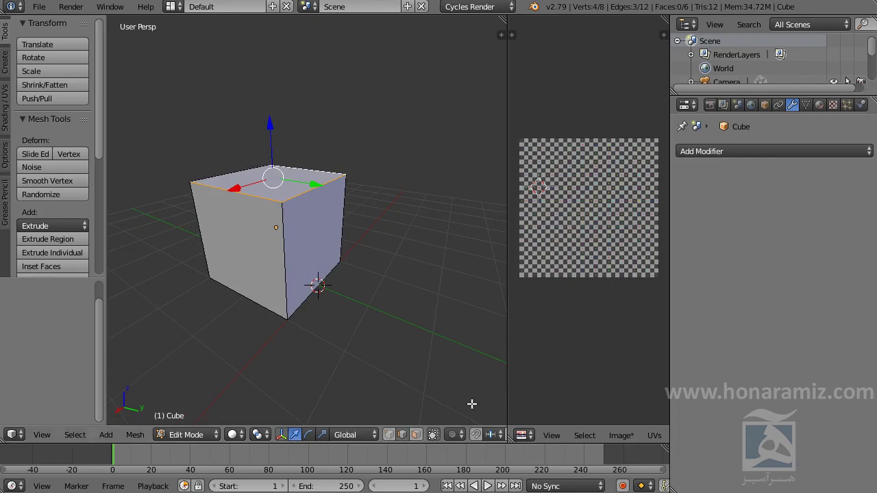
Recheck the cube and T-plane layers, then mark the cube's top edge loop as seams
key("Tab")
left_click(425, 437)
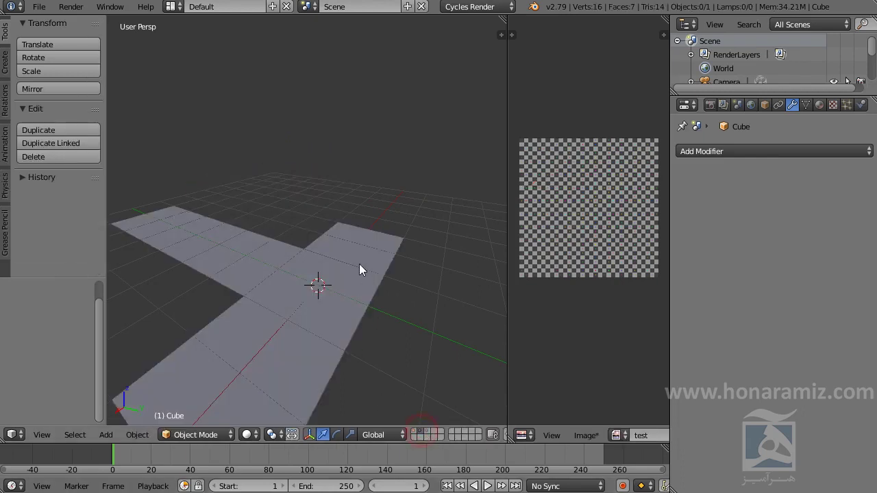
scroll(272, 336, "down", 3)
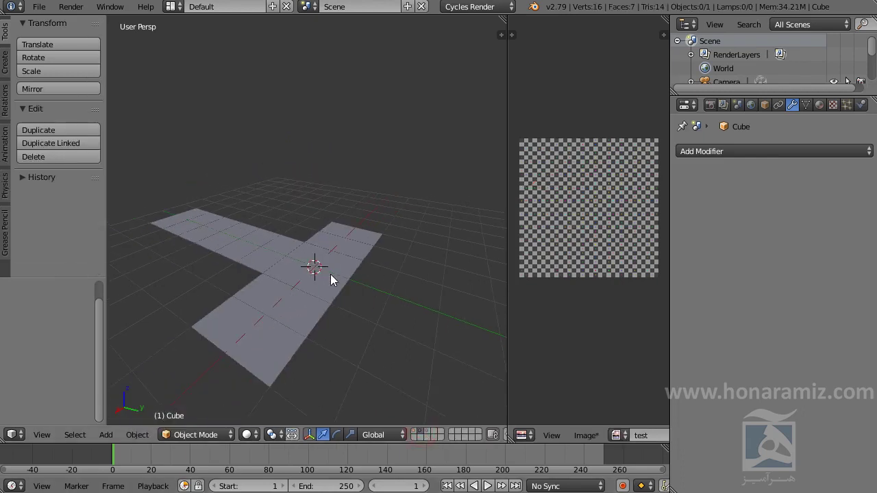
left_click(413, 432)
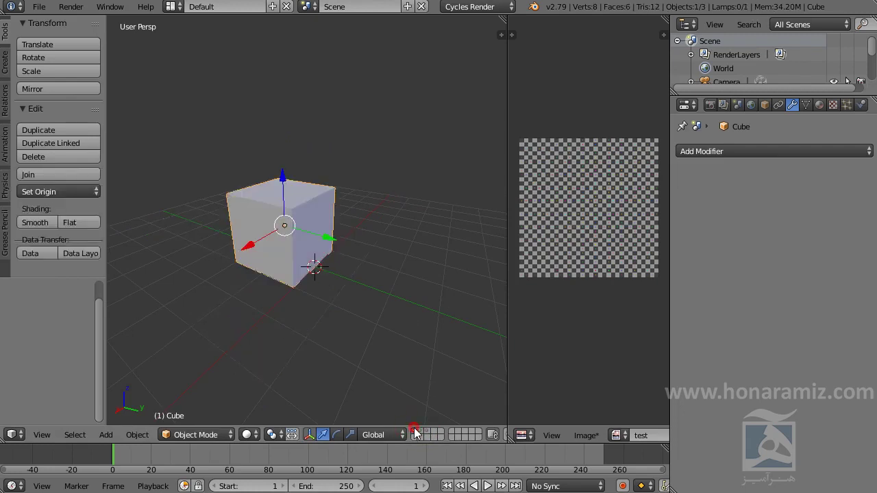
key("Tab")
right_click(305, 209, "alt")
key("ctrl+e")
left_click(305, 209)
scroll(305, 210, "up", 2)
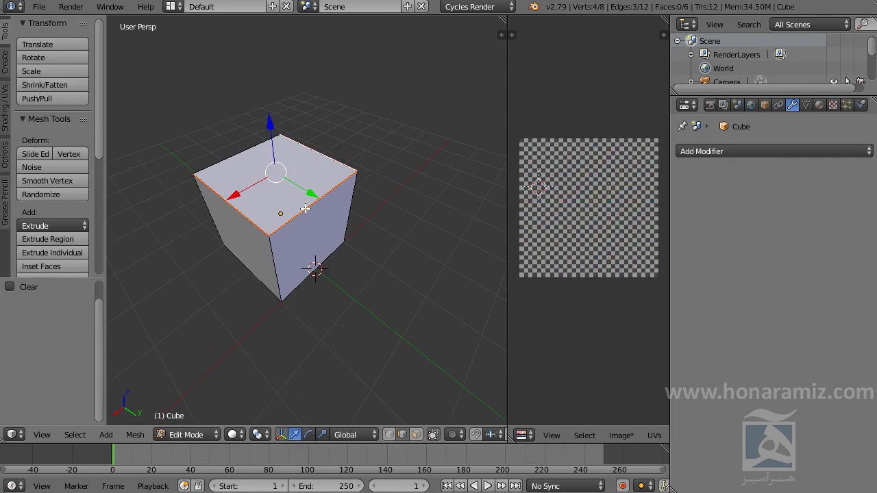
Clear the seam from the cube's front-right edge
right_click(305, 209)
key("ctrl+e")
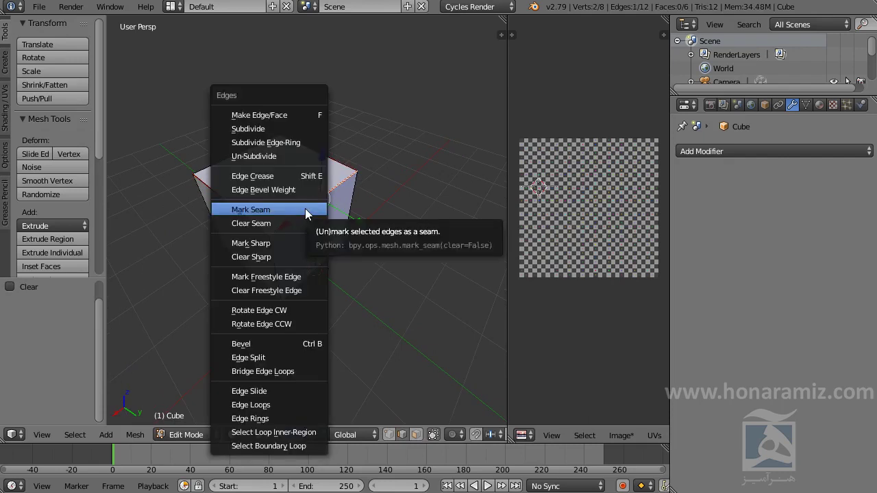
left_click(272, 228)
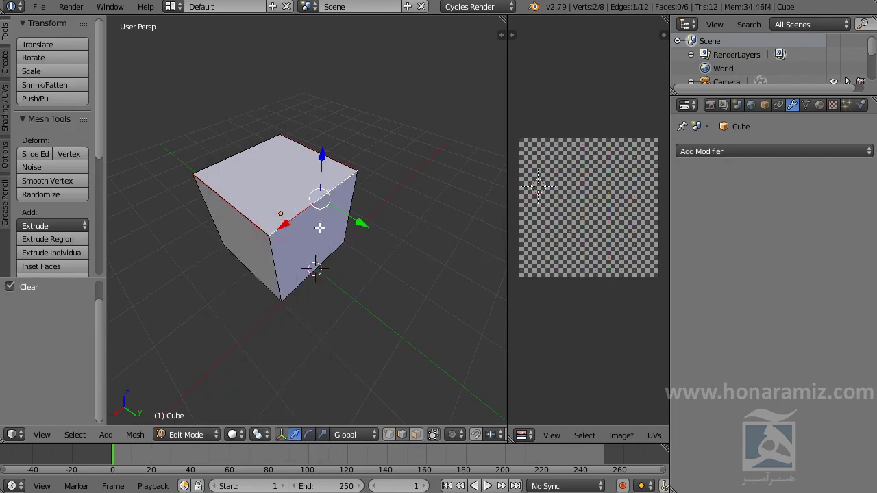
key("a")
Mark the cube's top-front edge as a seam
mouse_move(417, 274)
middle_mouse_down()
mouse_move(400, 254)
mouse_move(261, 194)
middle_mouse_up()
right_click(319, 182)
key("ctrl+e")
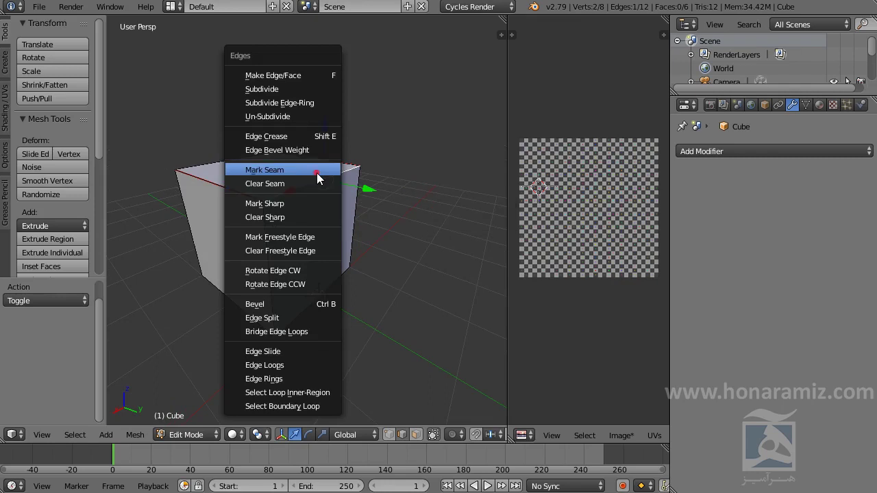
left_click(317, 176)
key("a")
Clear seams from the vertical, bottom-front and bottom-left edges
mouse_move(297, 214)
middle_mouse_down()
mouse_move(285, 231)
mouse_move(313, 231)
mouse_move(309, 242)
middle_mouse_up()
right_click(306, 241)
right_click(273, 230, "shift")
right_click(353, 302, "shift")
middle_click_drag(355, 300, 315, 278)
right_click(278, 278, "shift")
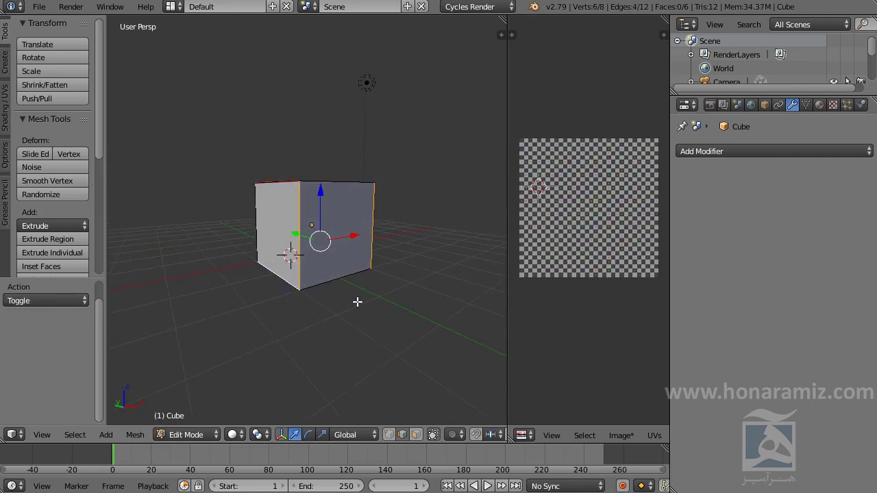
key("ctrl+e")
left_click(335, 255)
mouse_move(335, 254)
middle_mouse_down()
mouse_move(280, 265)
mouse_move(292, 281)
middle_mouse_up()
Unwrap all cube faces along the seams, select all UVs, and browse images for cubeNum.jpg
key("a")
key("a")
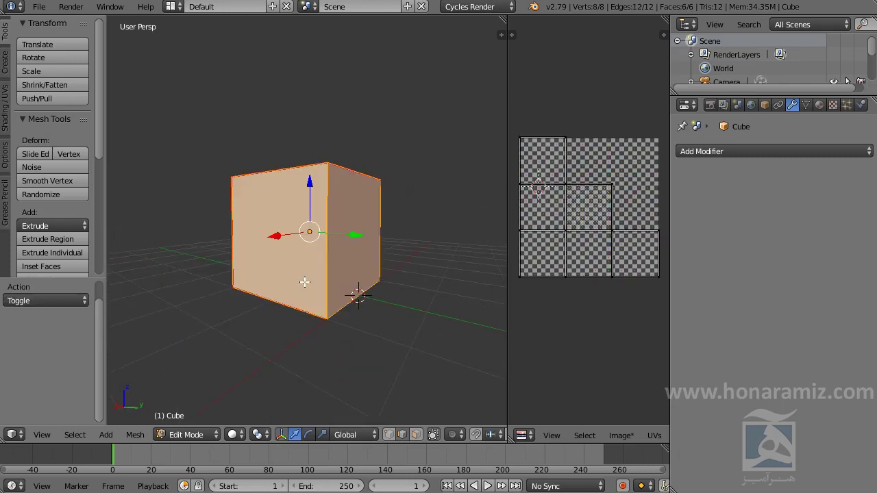
key("u")
left_click(305, 283)
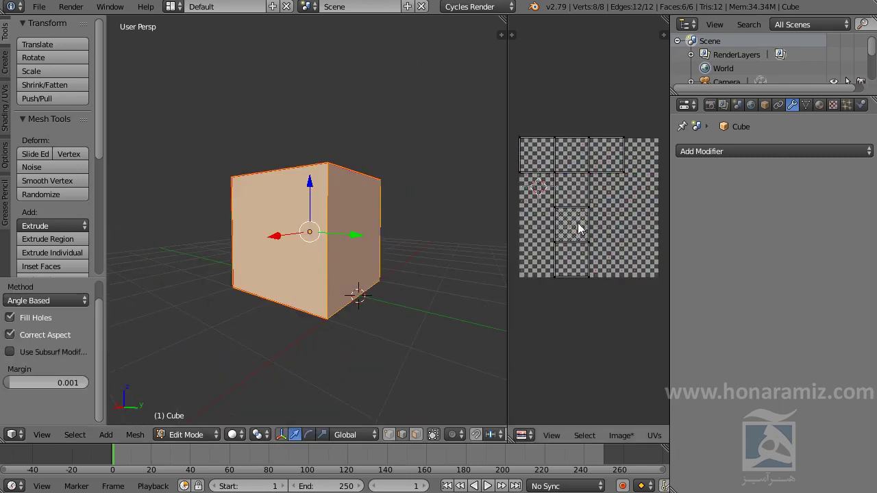
scroll(588, 192, "up", 2)
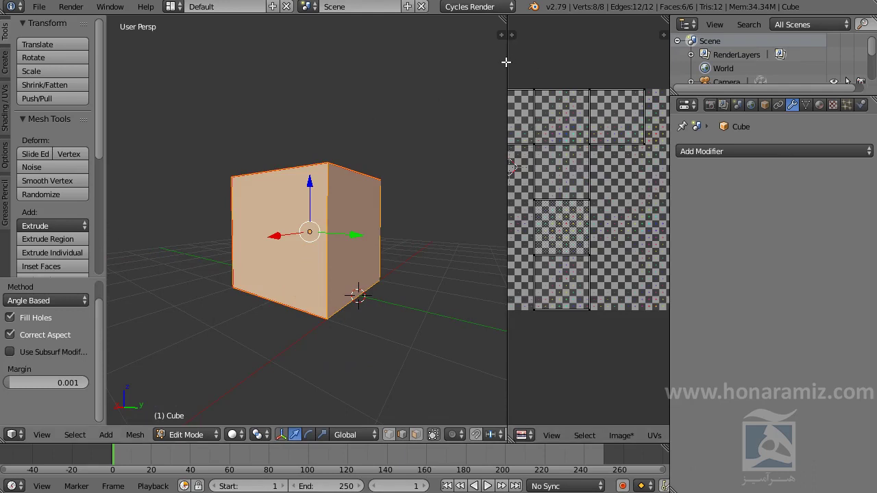
left_click_drag(508, 71, 412, 71)
key("a")
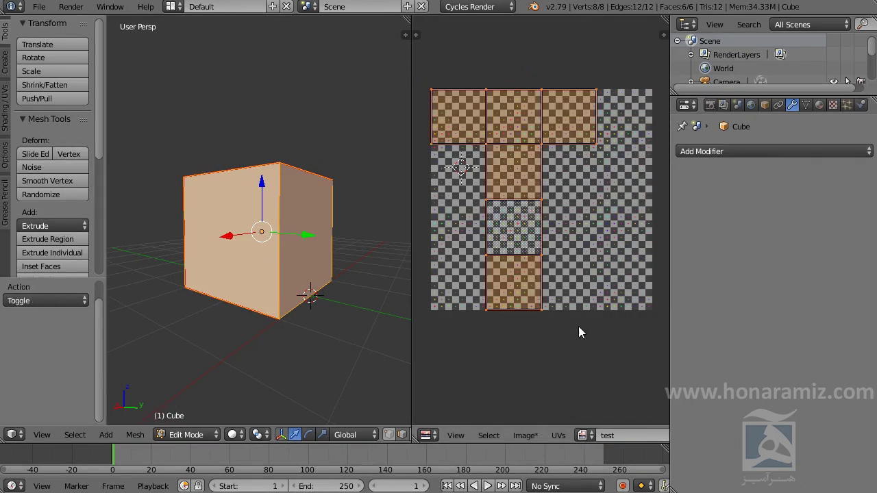
left_click(585, 435)
Load cubeNum.jpg, rotate the UV layout 180°, and slide it along X onto the tiles
left_click(615, 294)
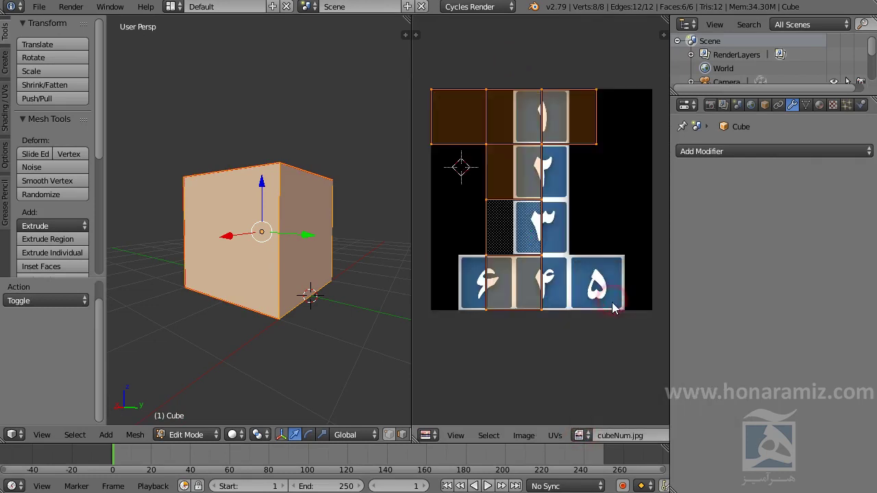
key("r")
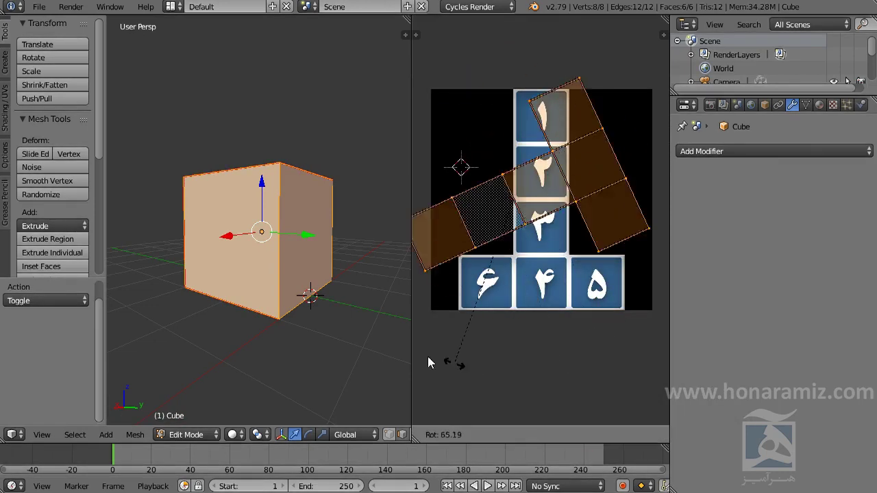
type("180")
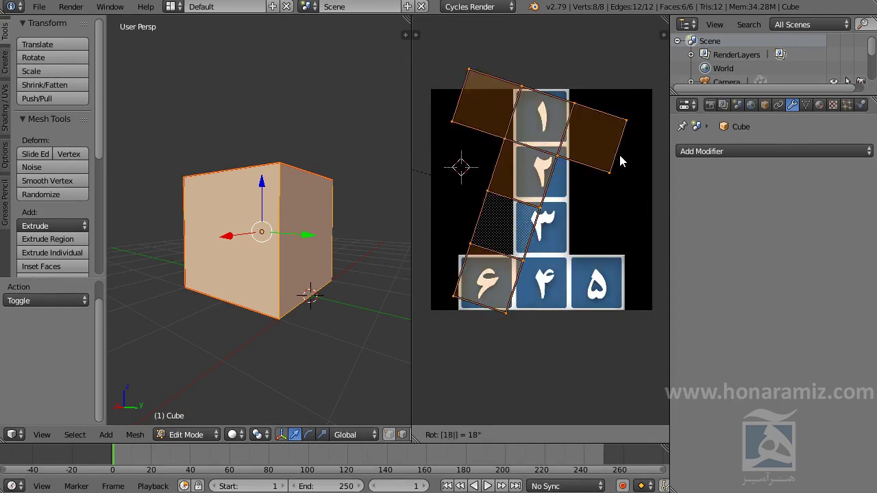
key("Return")
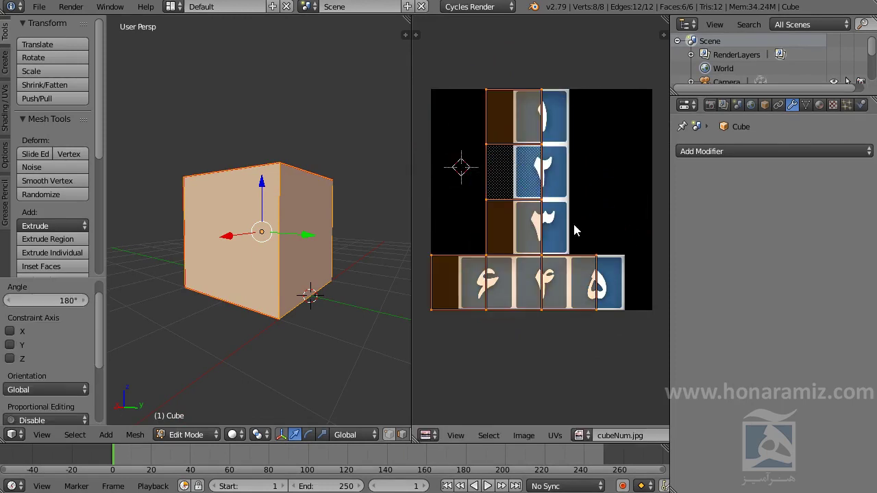
key("g")
key("x")
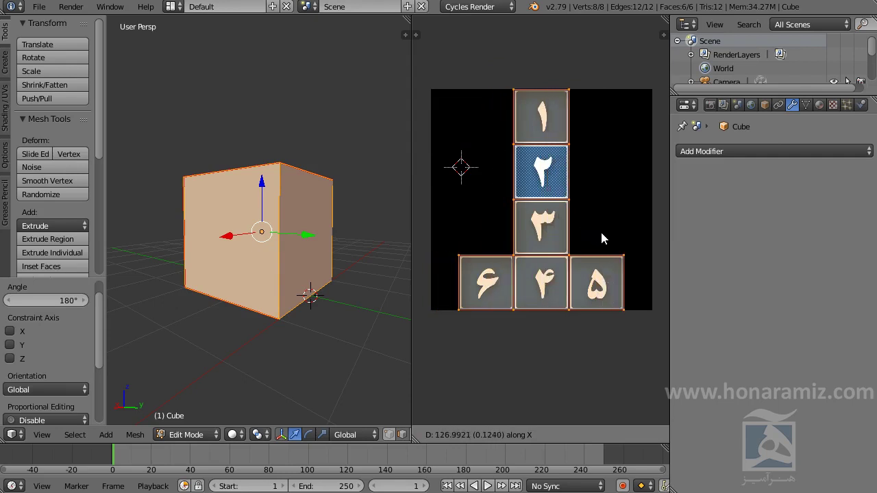
left_click(600, 230)
scroll(601, 233, "up", 4)
Fine-tune the layout's X position in a maximized UV editor, then restore the split layout
key("ctrl+Up")
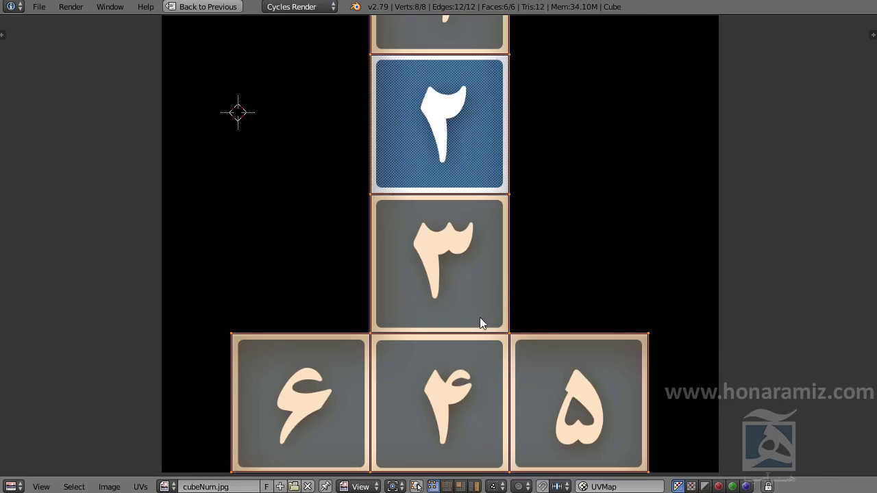
key("g")
key("x")
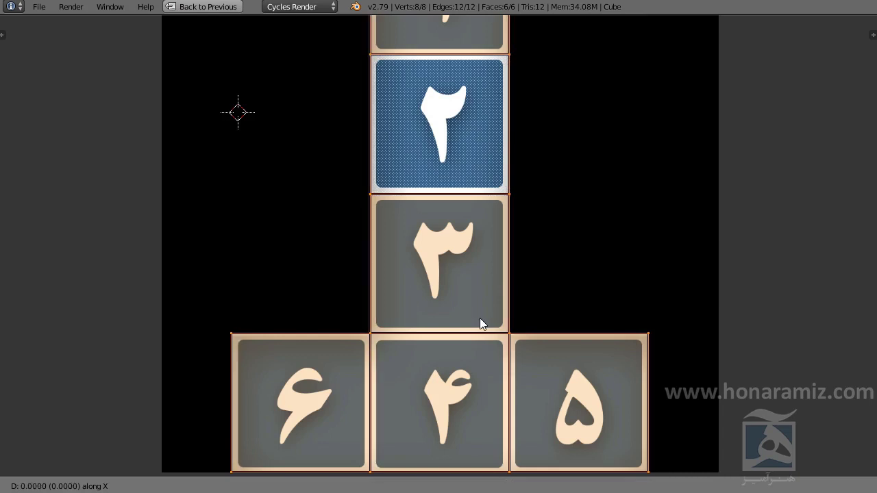
left_click(479, 317)
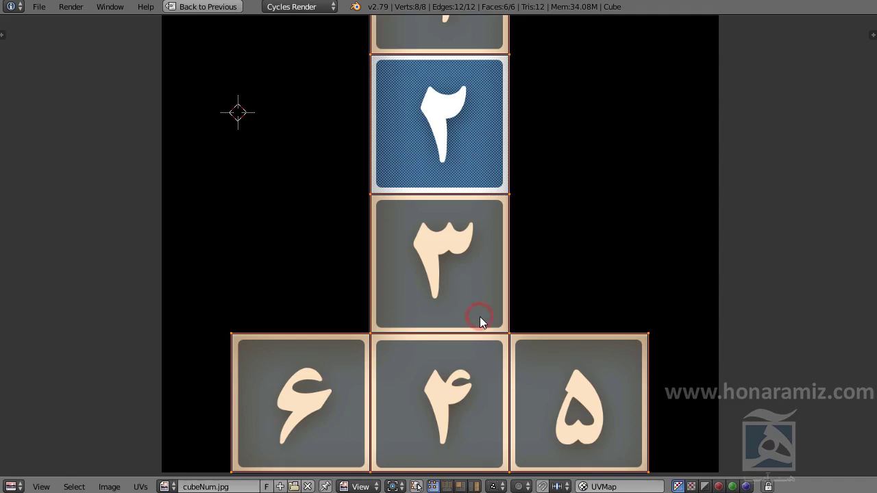
key("ctrl+Up")
View the die-textured cube from several angles in textured shading, then re-enter Edit Mode
key("Tab")
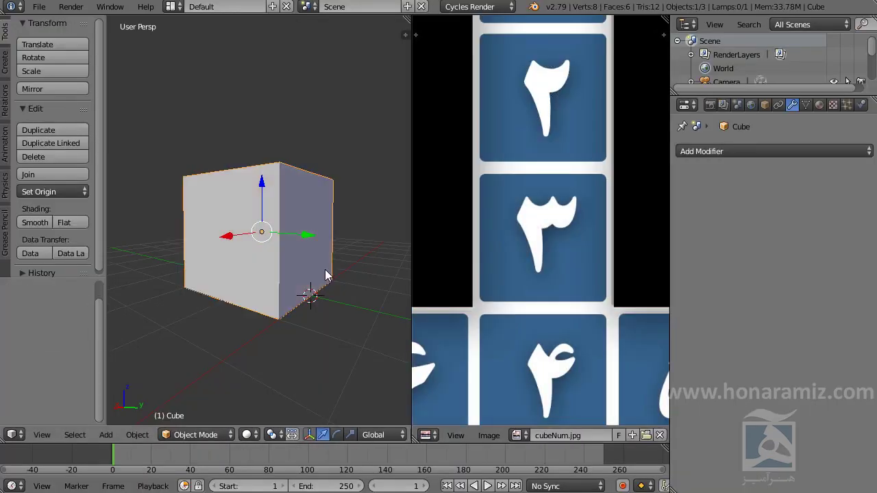
key("alt+z")
mouse_move(324, 300)
middle_mouse_down()
mouse_move(290, 389)
mouse_move(231, 279)
mouse_move(307, 187)
mouse_move(318, 86)
mouse_move(116, 249)
mouse_move(319, 331)
mouse_move(204, 351)
mouse_move(214, 312)
mouse_move(289, 330)
middle_mouse_up()
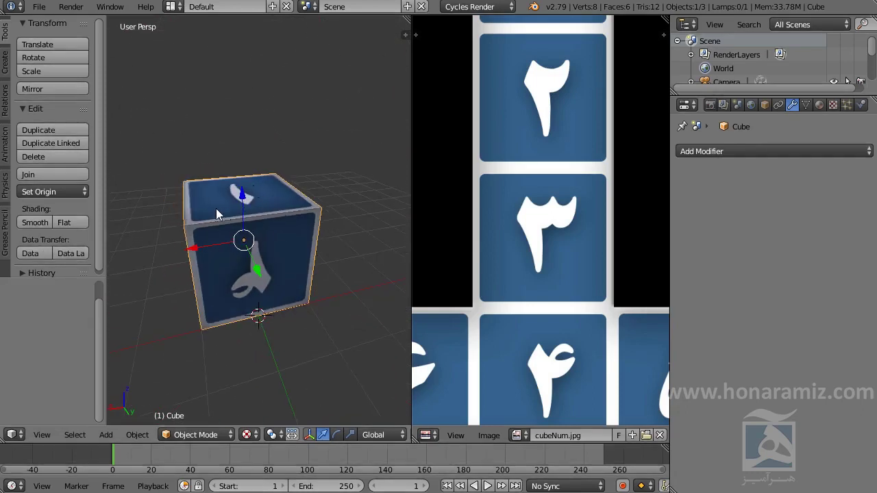
scroll(531, 265, "down", 3)
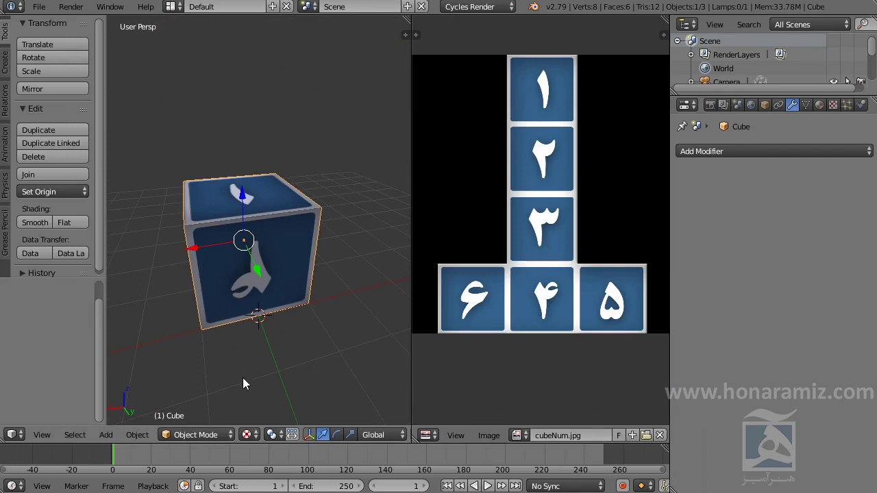
middle_click_drag(243, 378, 322, 373)
mouse_move(271, 288)
middle_mouse_down()
mouse_move(264, 144)
mouse_move(257, 287)
middle_mouse_up()
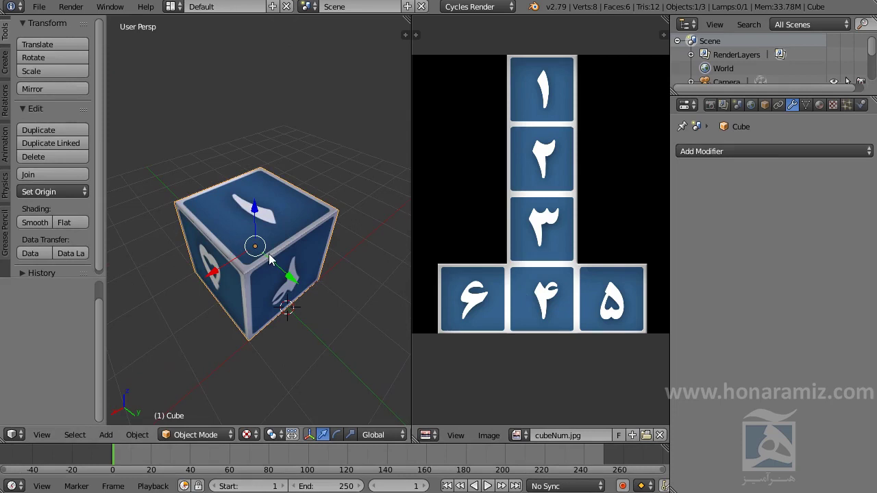
key("Tab")
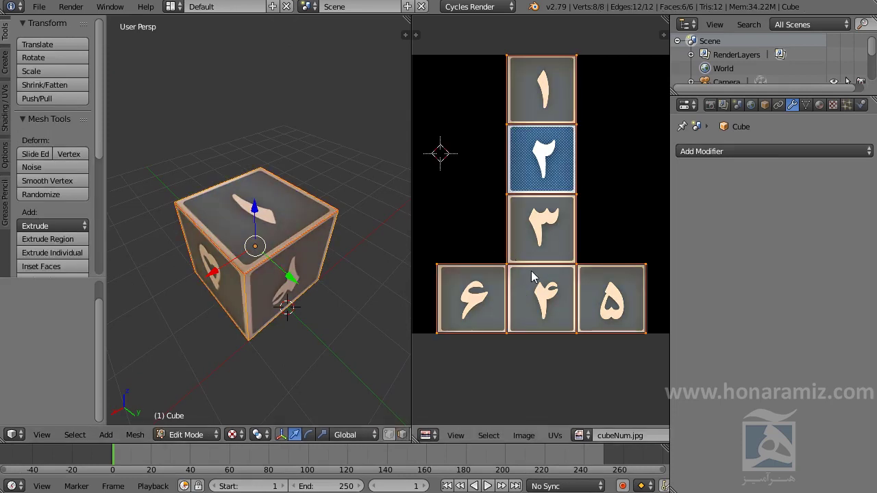
Start Export UV Layout, cancel it, and return the cube to Object Mode
left_click(555, 436)
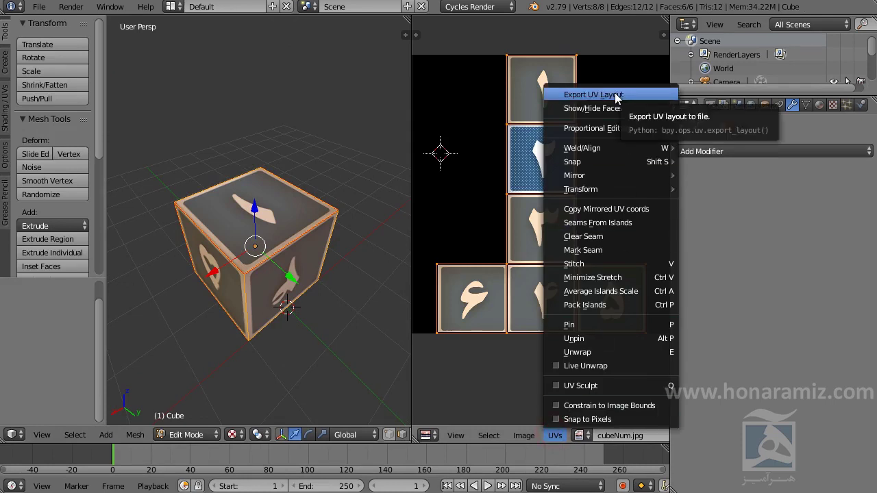
left_click(638, 94)
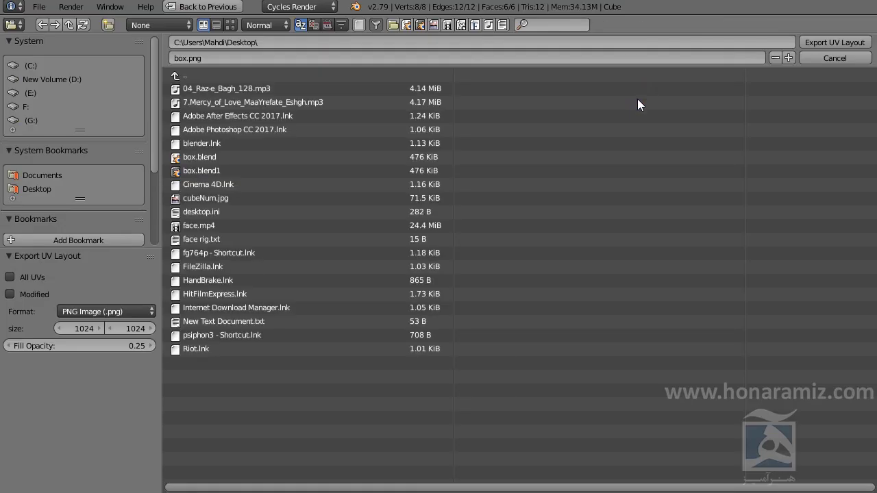
left_click(825, 58)
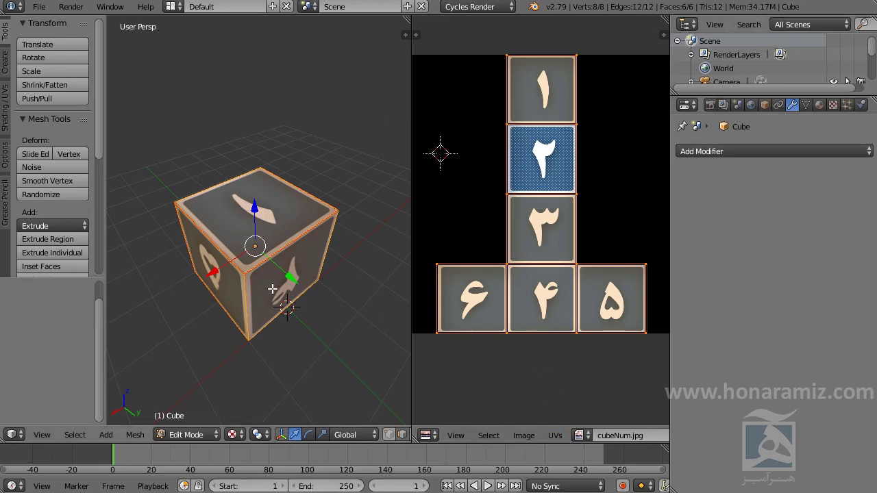
key("Tab")
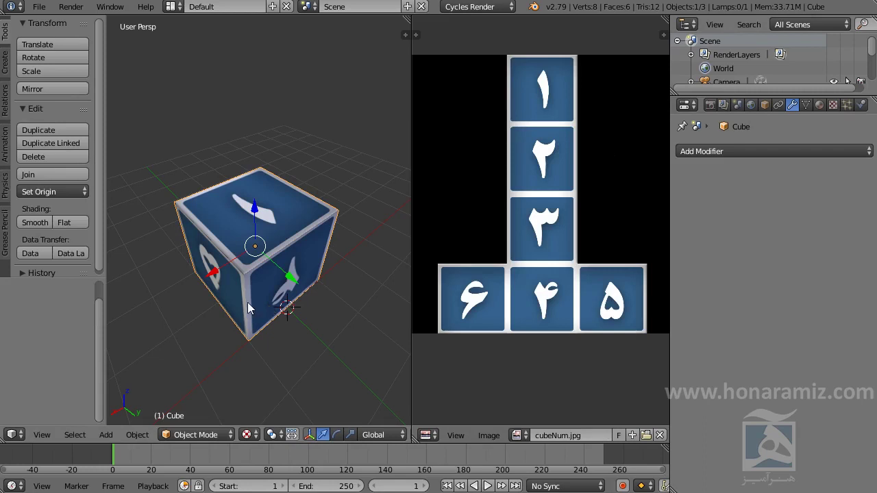
middle_click_drag(290, 298, 289, 247)
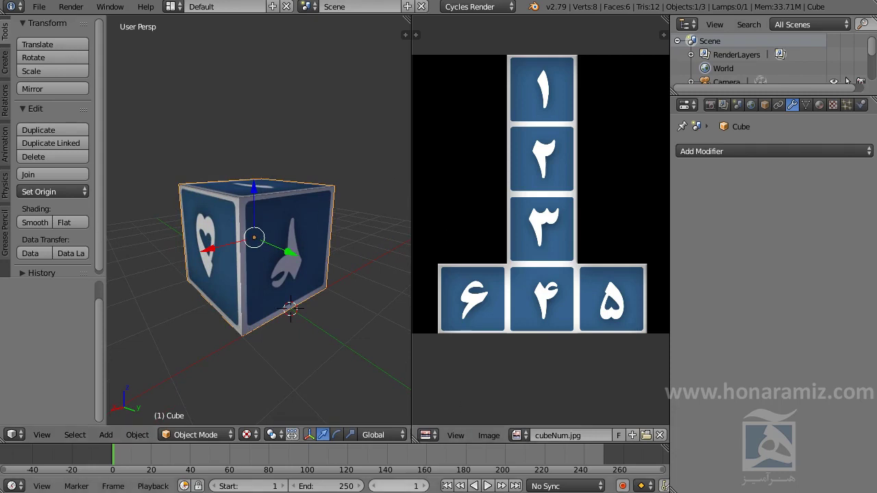
Switch to the phone model file and orbit the phone to a side view
left_click(295, 491)
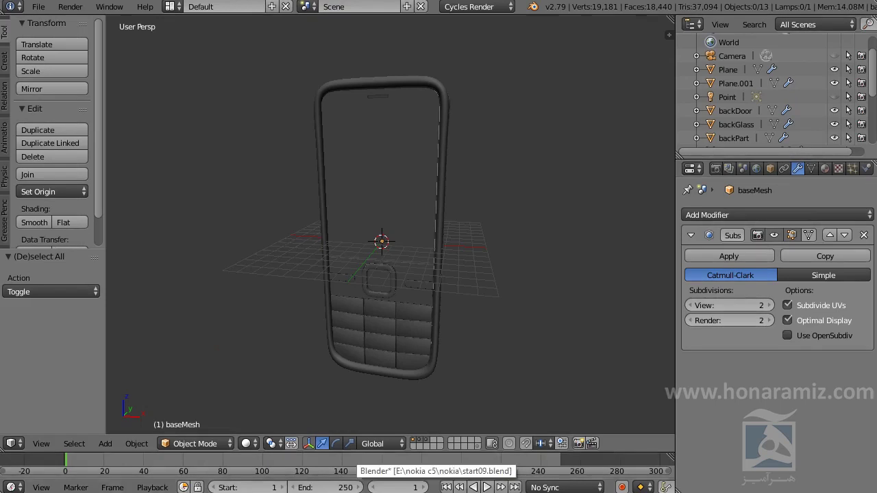
mouse_move(475, 344)
middle_mouse_down()
mouse_move(313, 302)
mouse_move(359, 280)
mouse_move(501, 317)
mouse_move(461, 321)
mouse_move(377, 293)
mouse_move(311, 290)
mouse_move(546, 303)
mouse_move(356, 307)
middle_mouse_up()
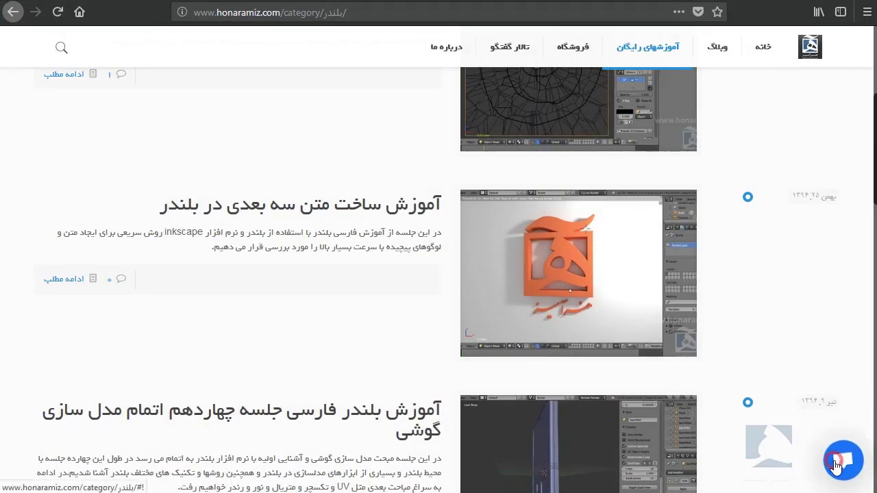
left_click(836, 467)
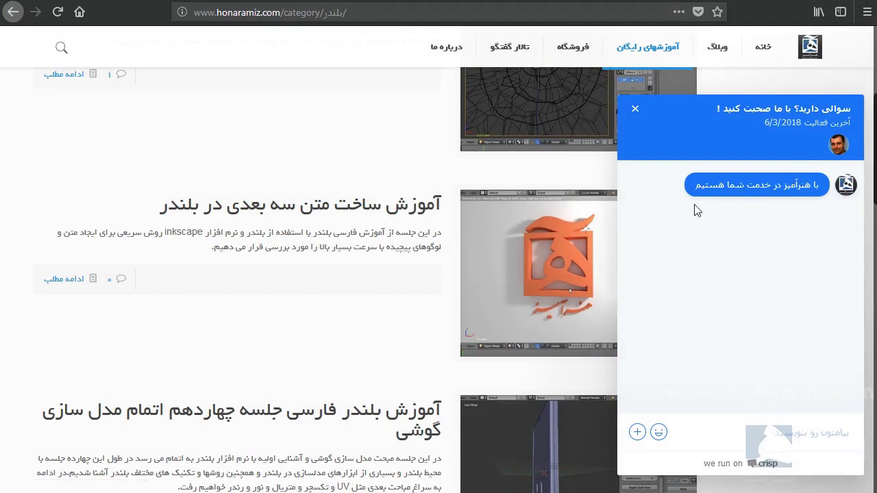
left_click(635, 111)
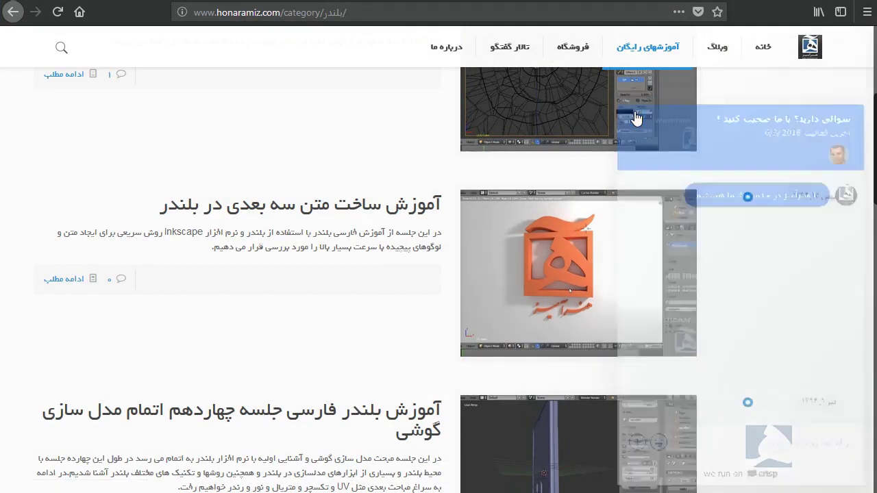